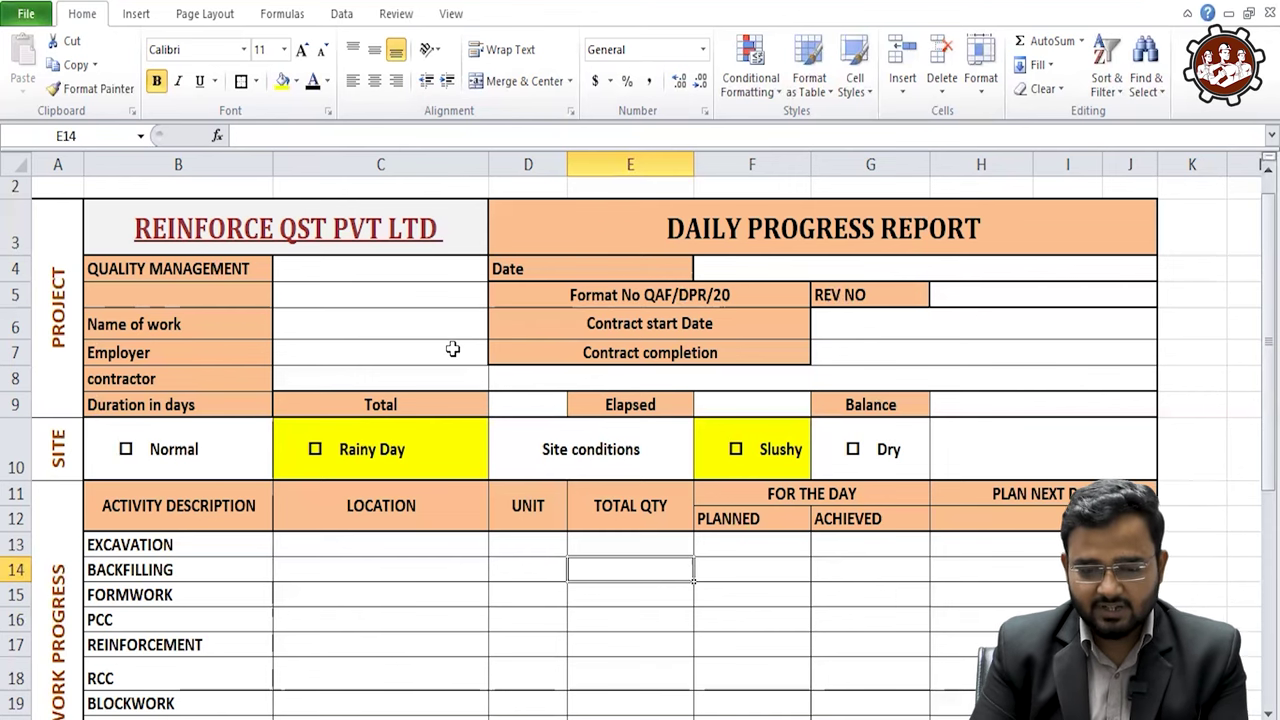
- Review the report headings from the company name down to the Duration in days label
click(368, 218)
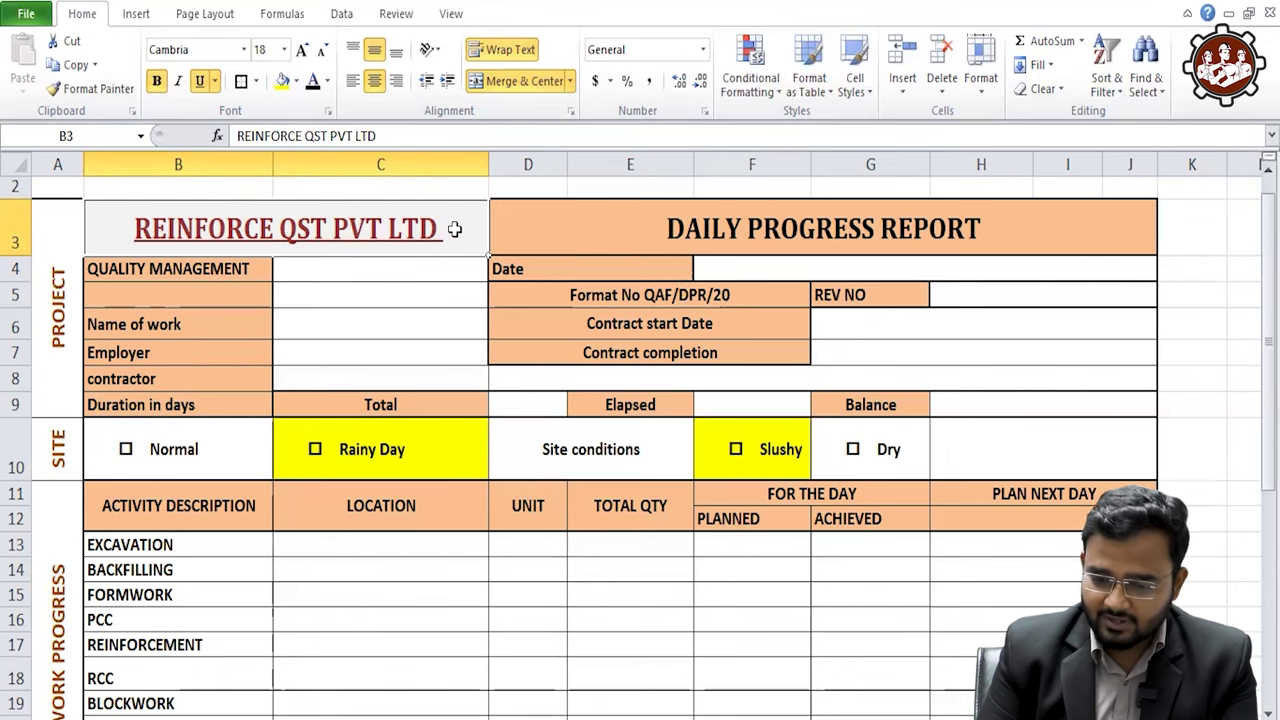
click(724, 219)
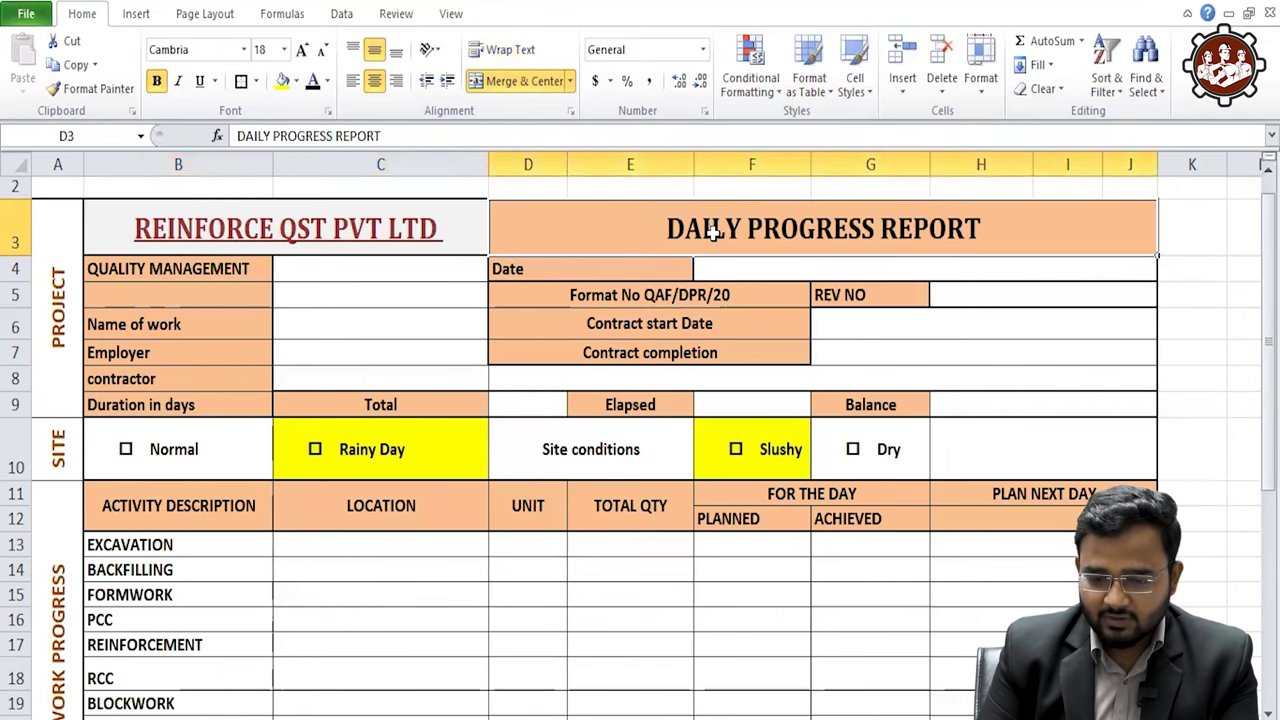
click(160, 265)
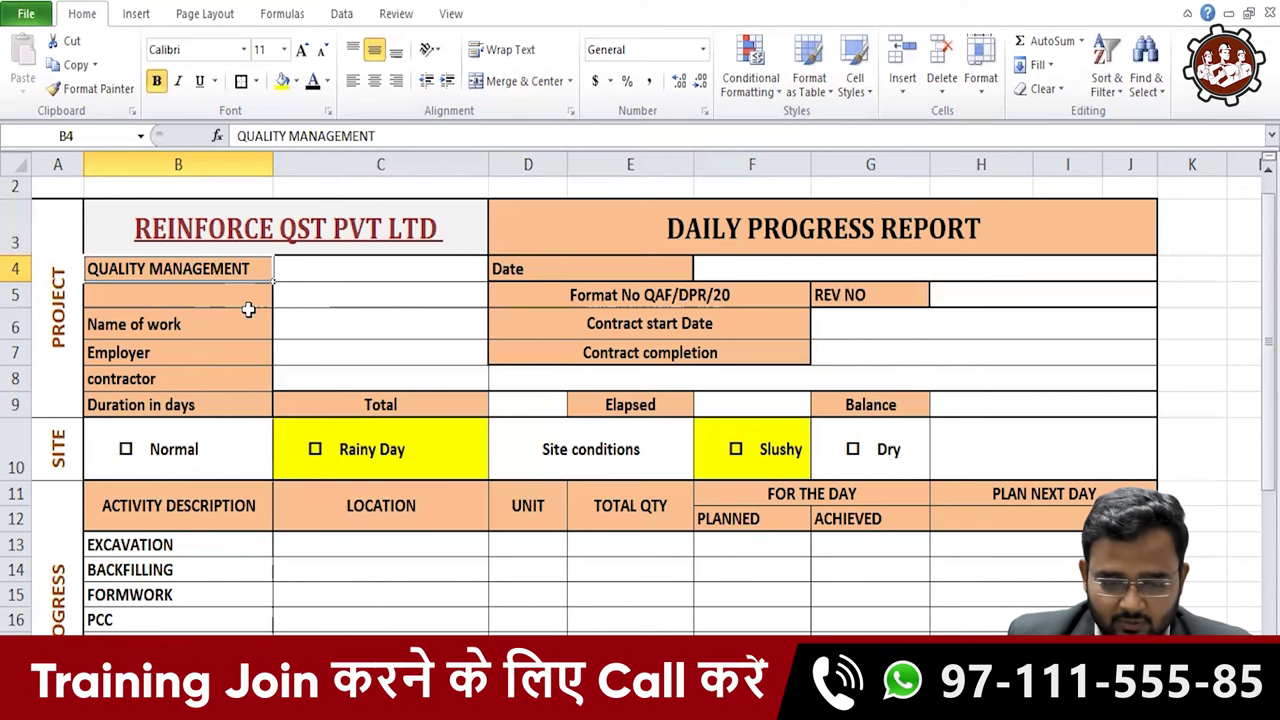
drag(248, 324, 250, 402)
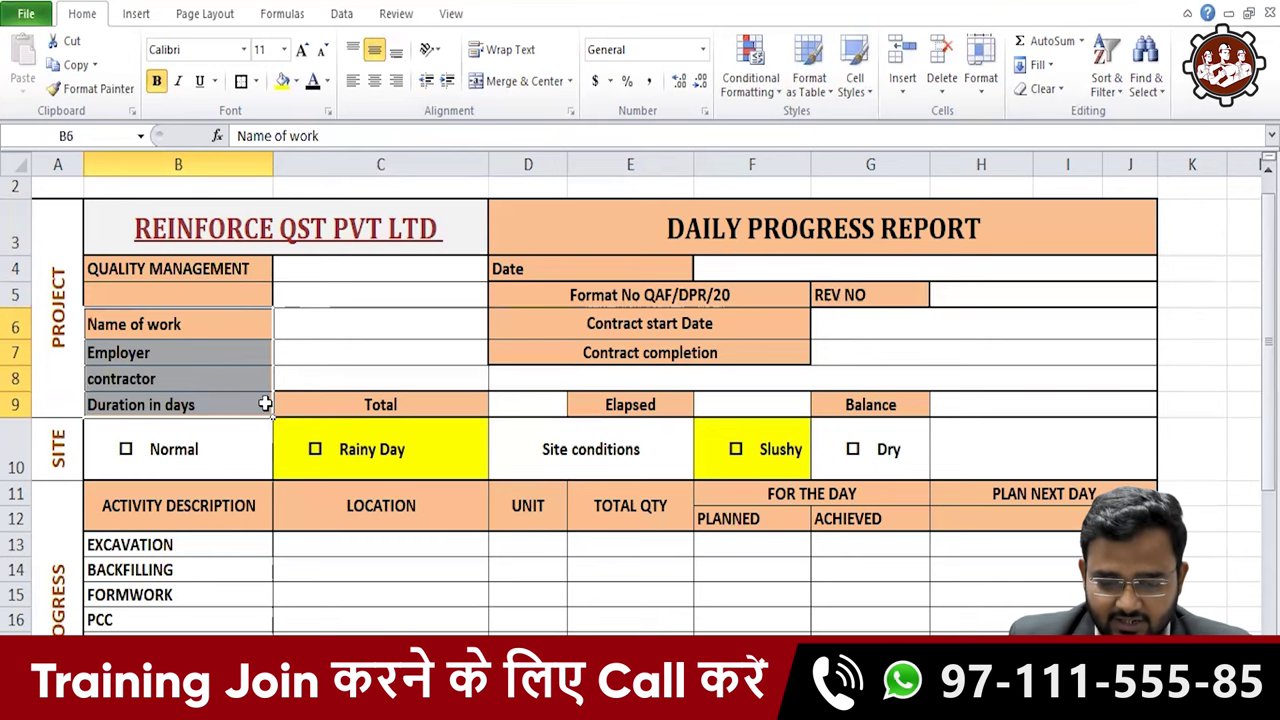
click(386, 387)
- Enter 365 total days in D9 and 120 elapsed days in F9
click(448, 403)
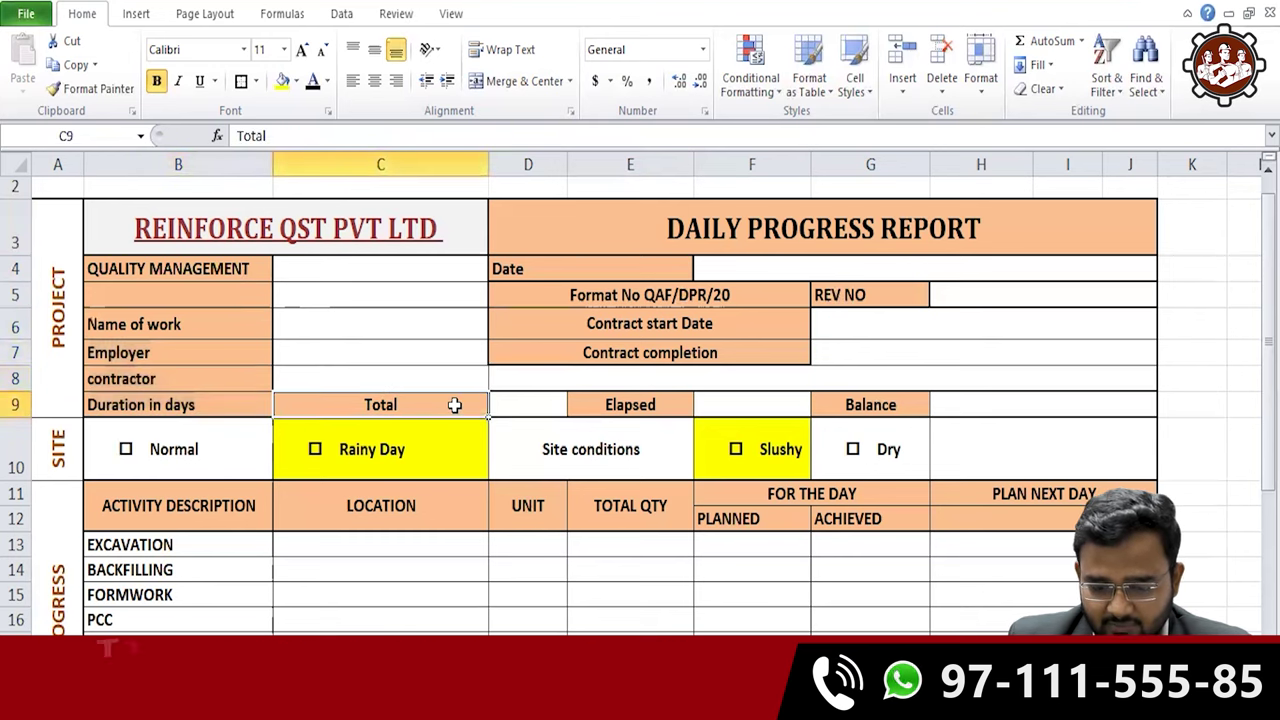
click(537, 399)
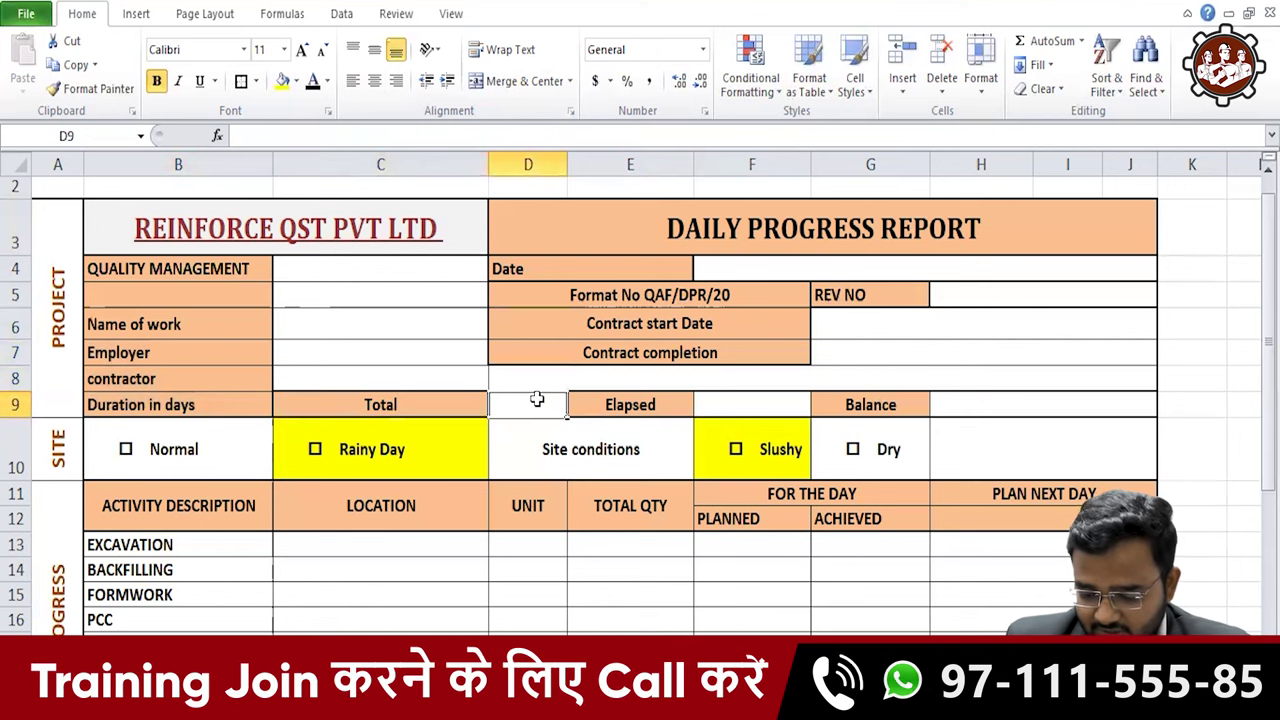
text(365)
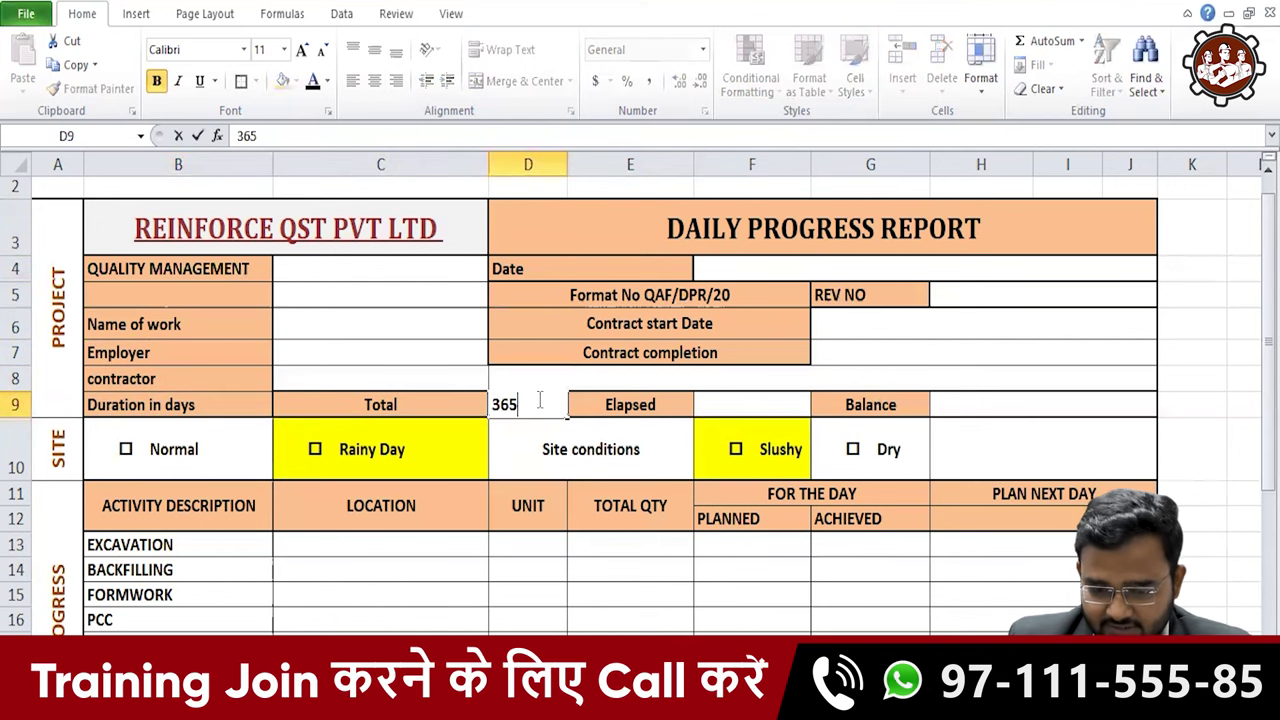
click(718, 404)
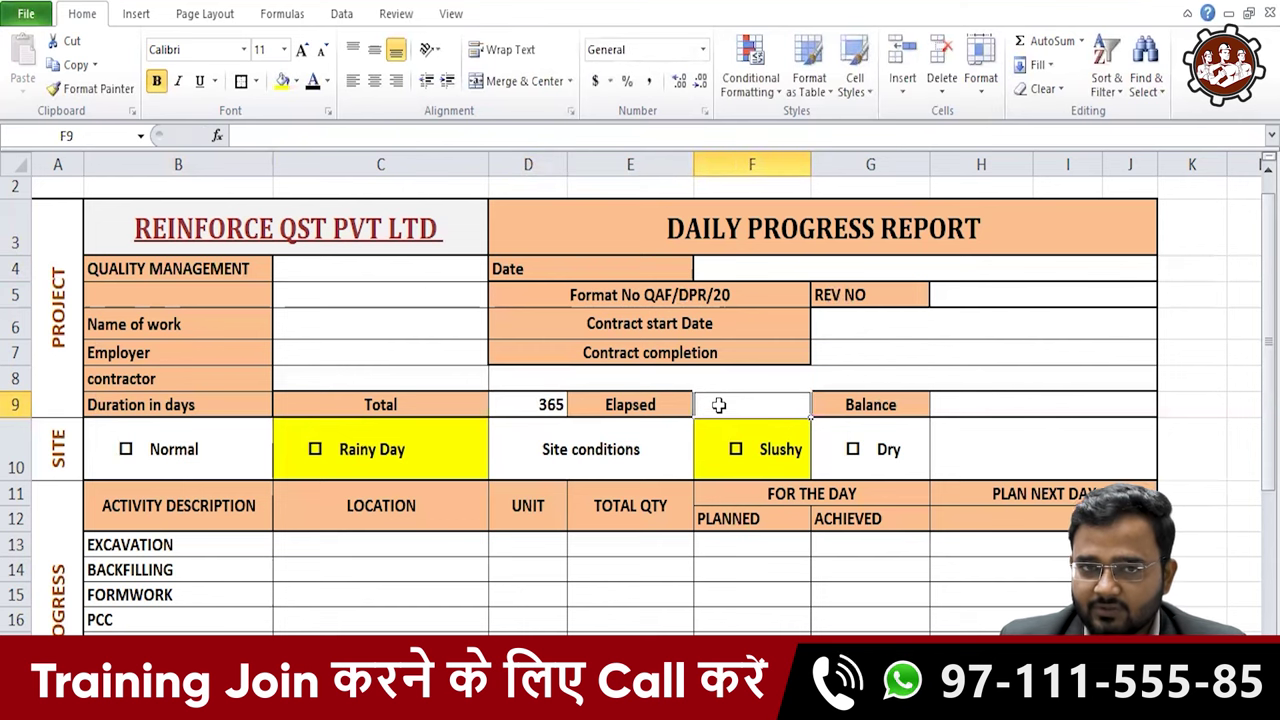
text(1)
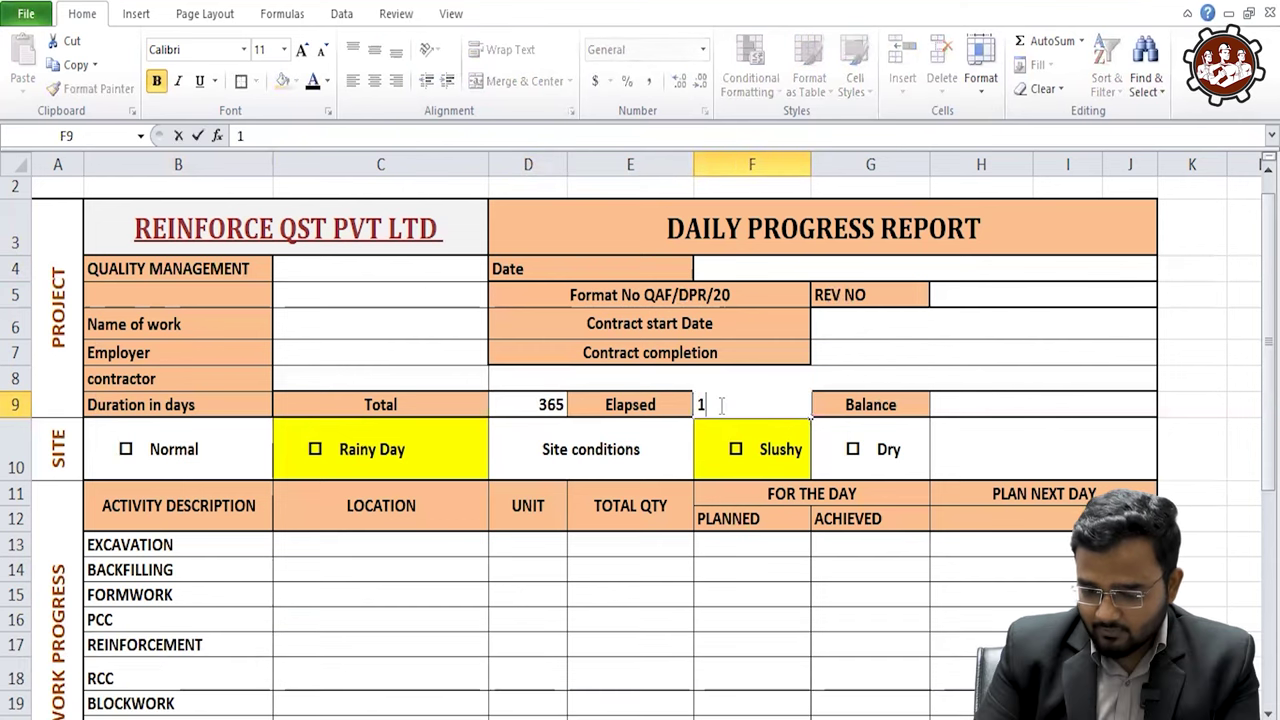
text(20)
key(Tab)
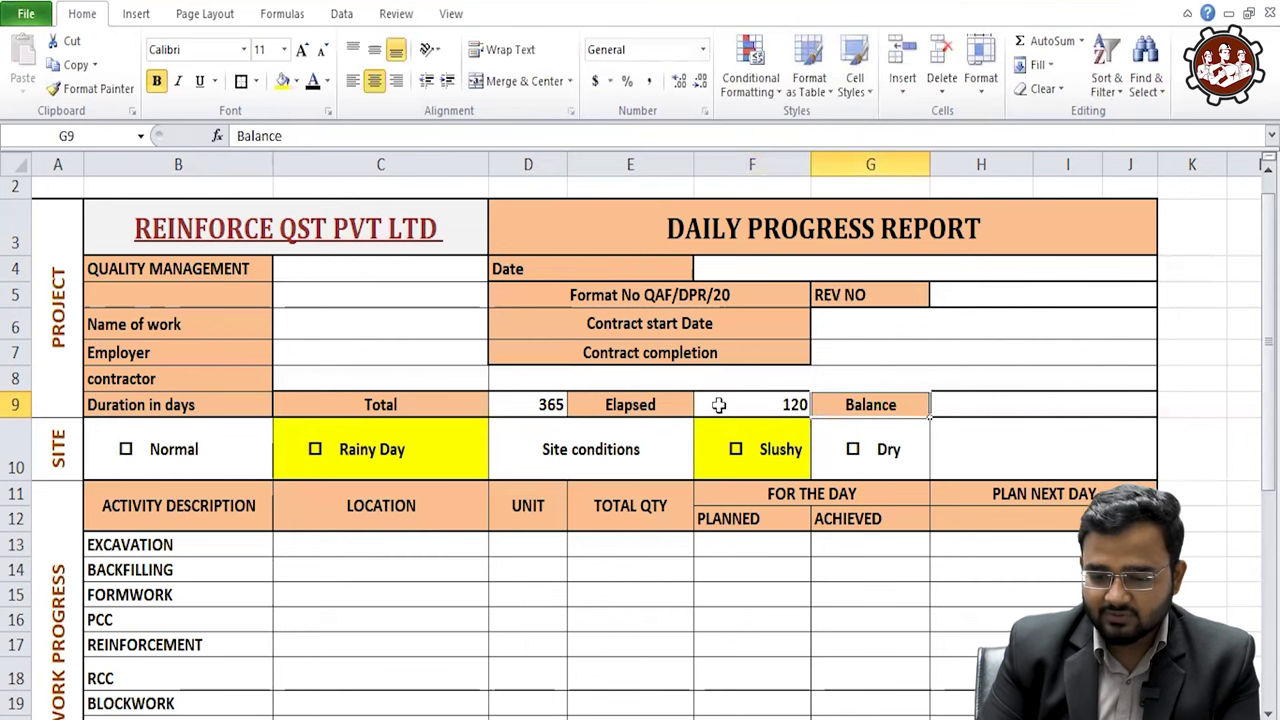
- Enter the balance formula =D9-F9 in H9, giving 245
click(962, 407)
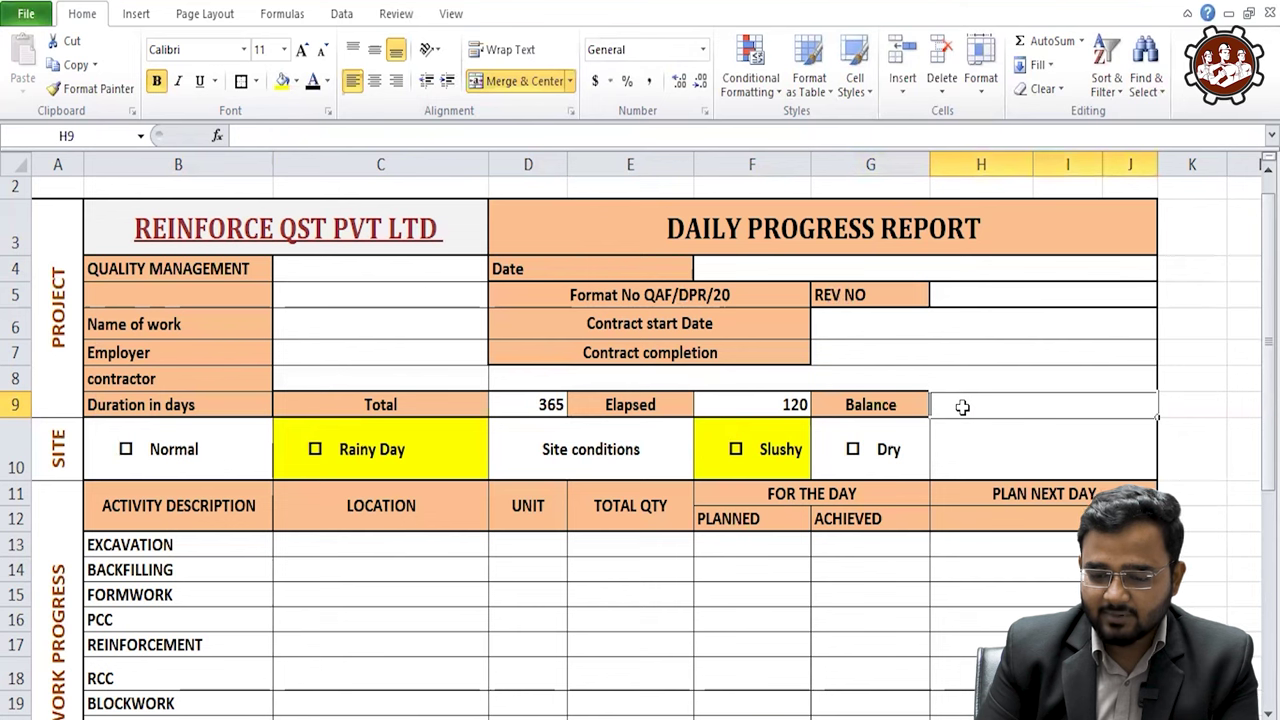
text(=)
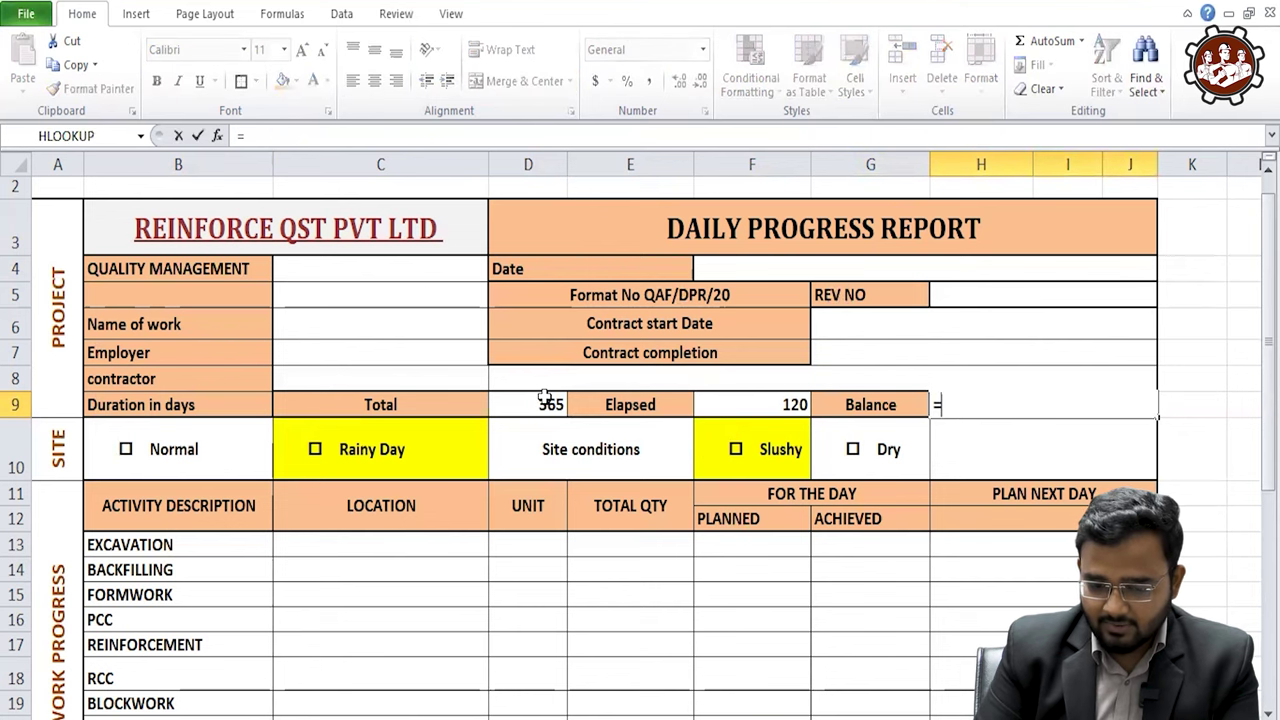
click(545, 397)
text(-)
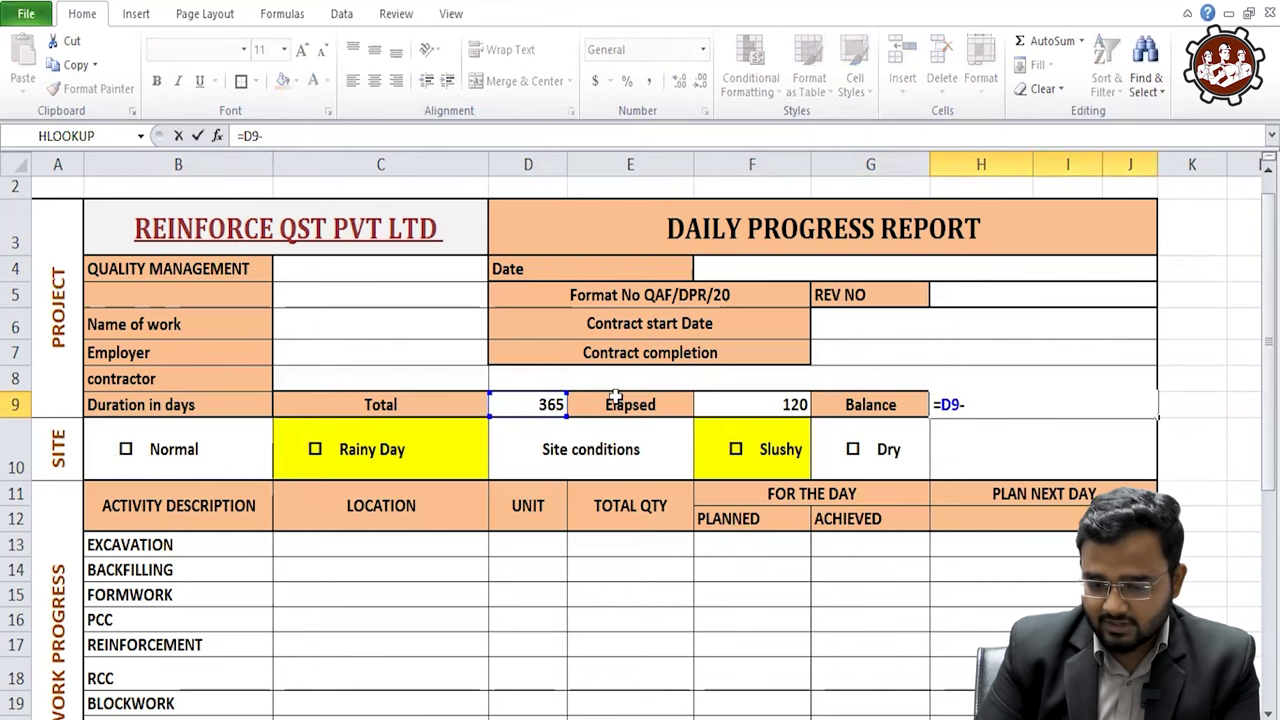
click(718, 407)
key(Return)
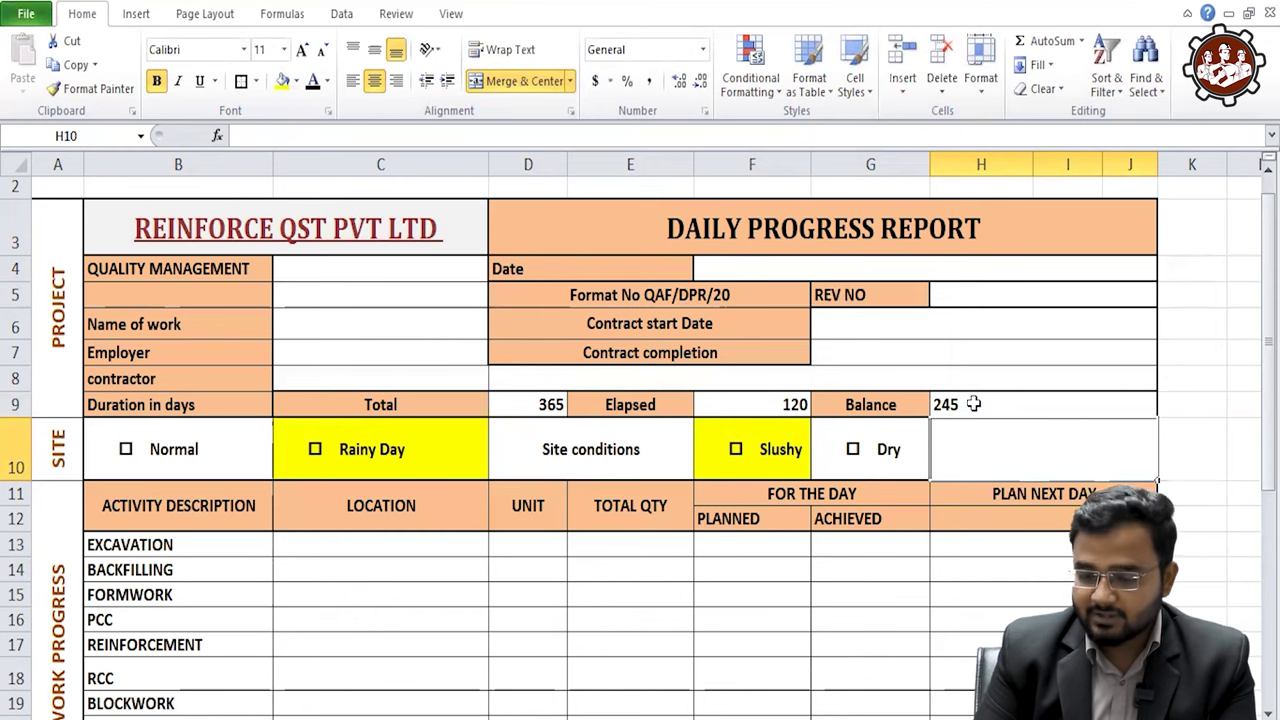
click(973, 404)
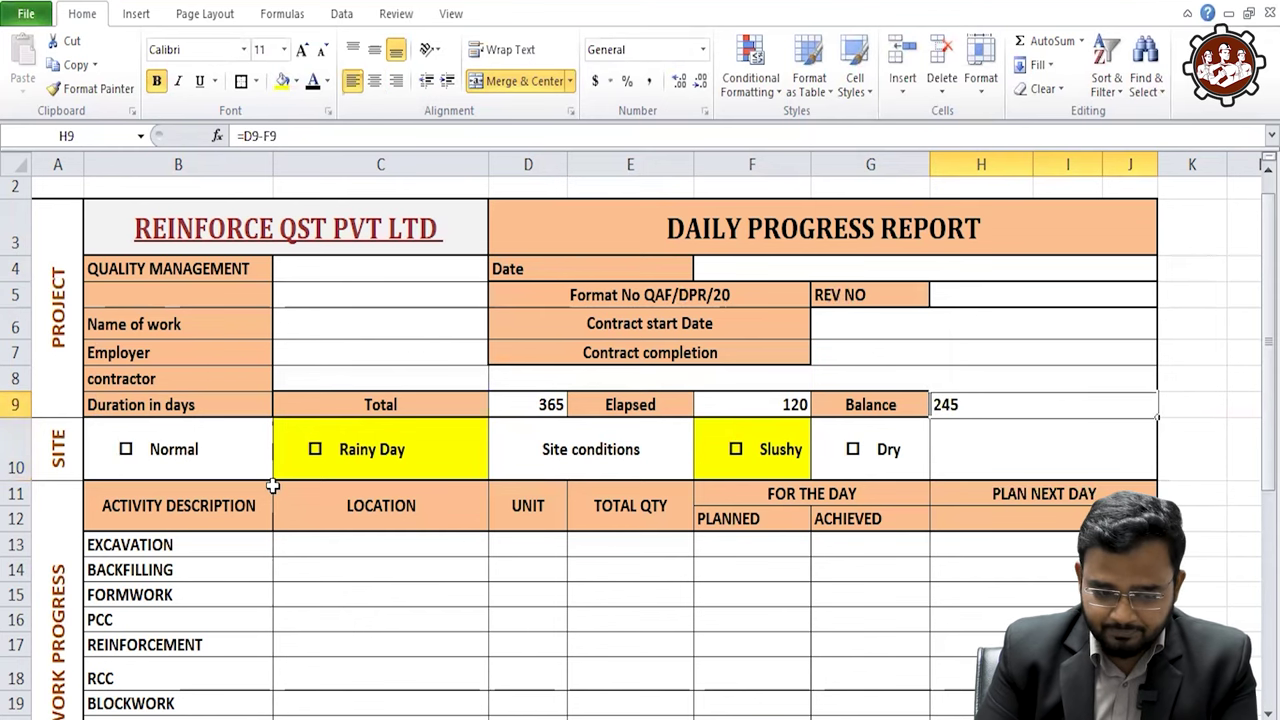
- Fill the Normal site-condition cell in row 10 yellow
click(40, 451)
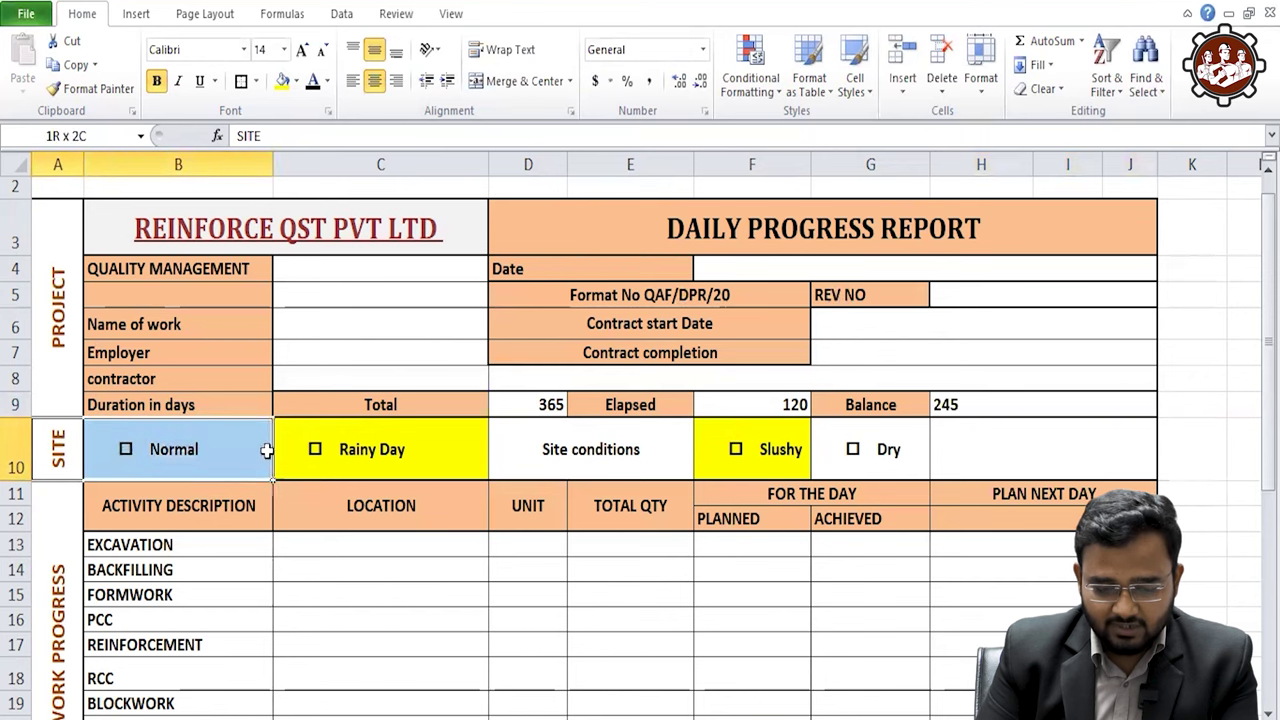
drag(57, 450, 390, 447)
click(390, 447)
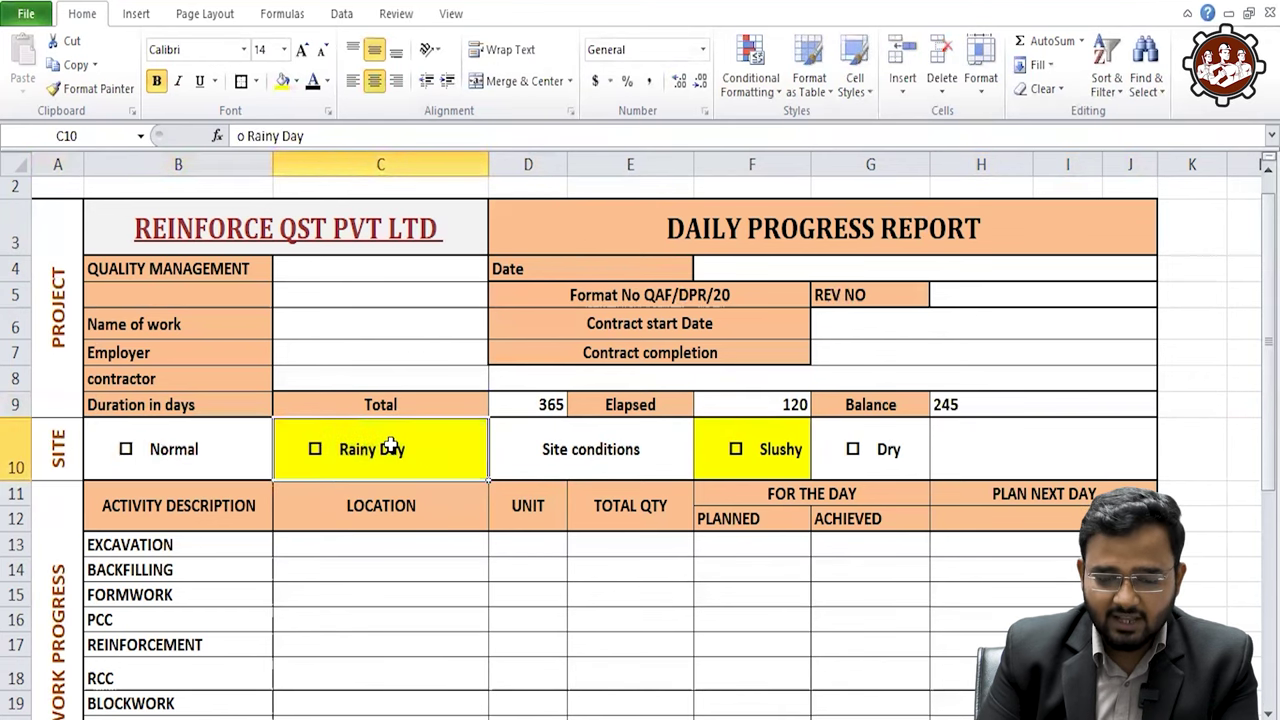
click(230, 461)
click(360, 458)
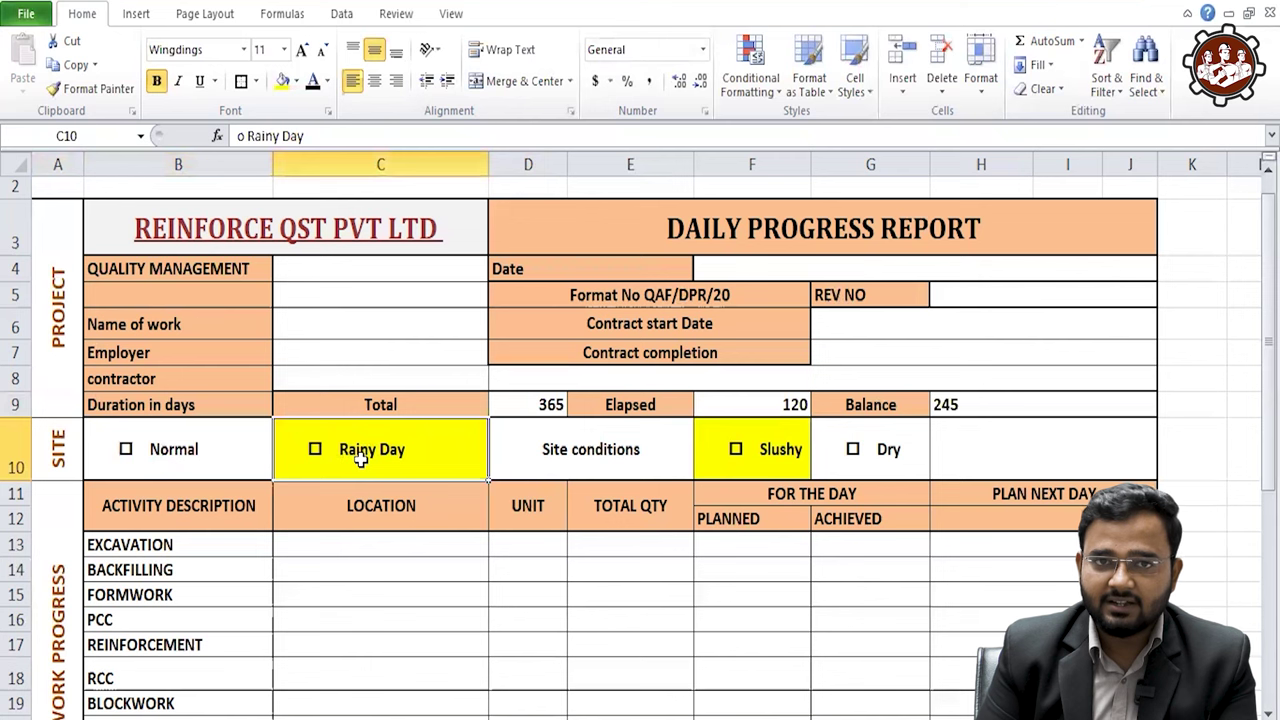
click(230, 449)
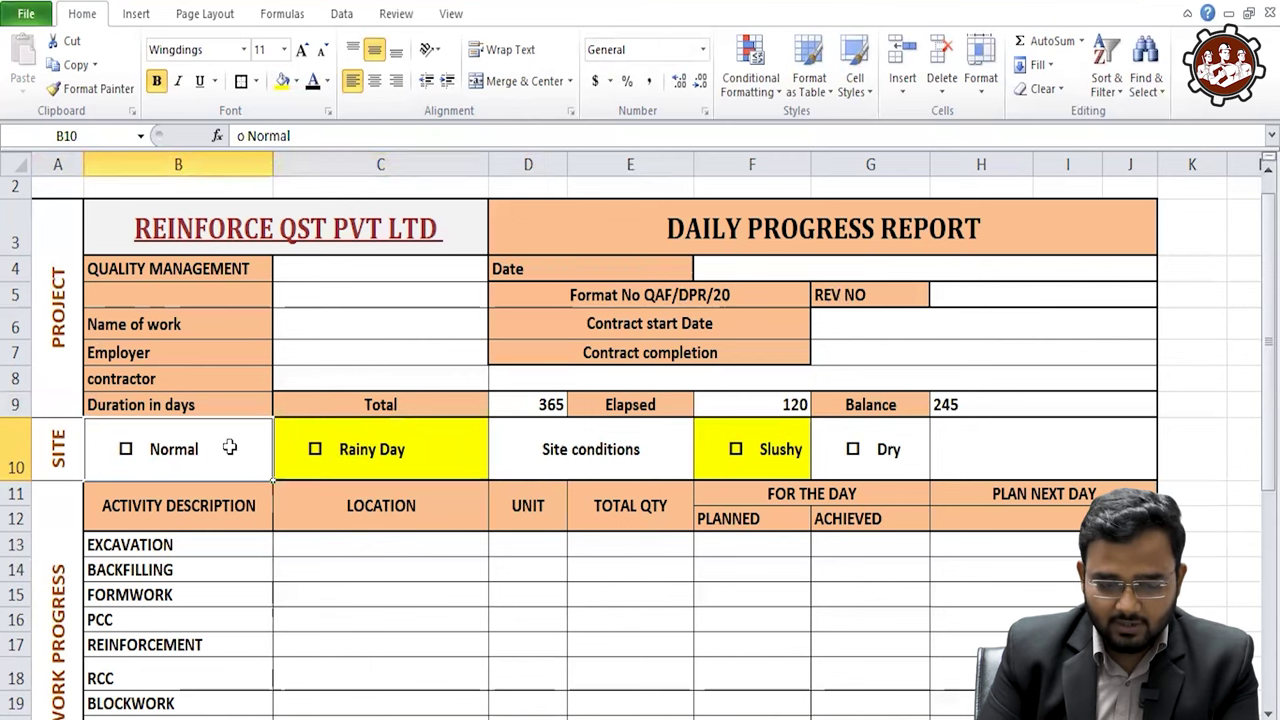
click(281, 84)
- Remove the accidental yellow fill from the Rainy Day cell
click(354, 456)
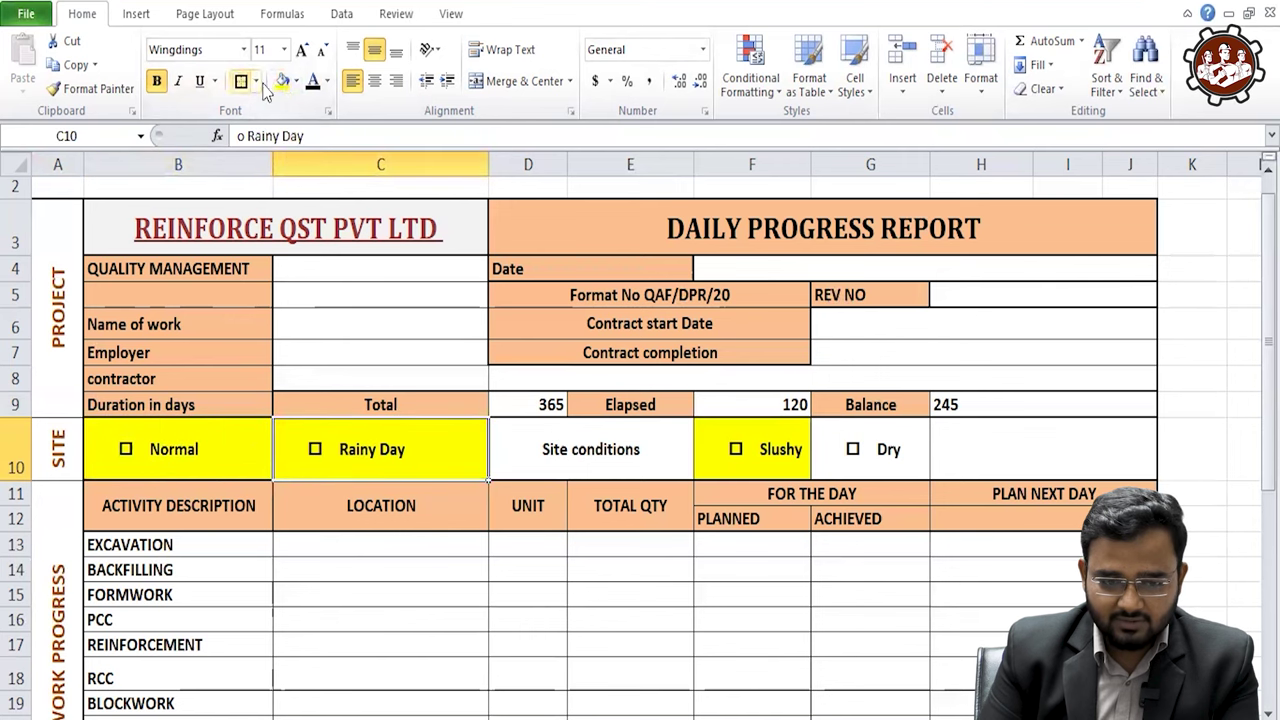
click(296, 81)
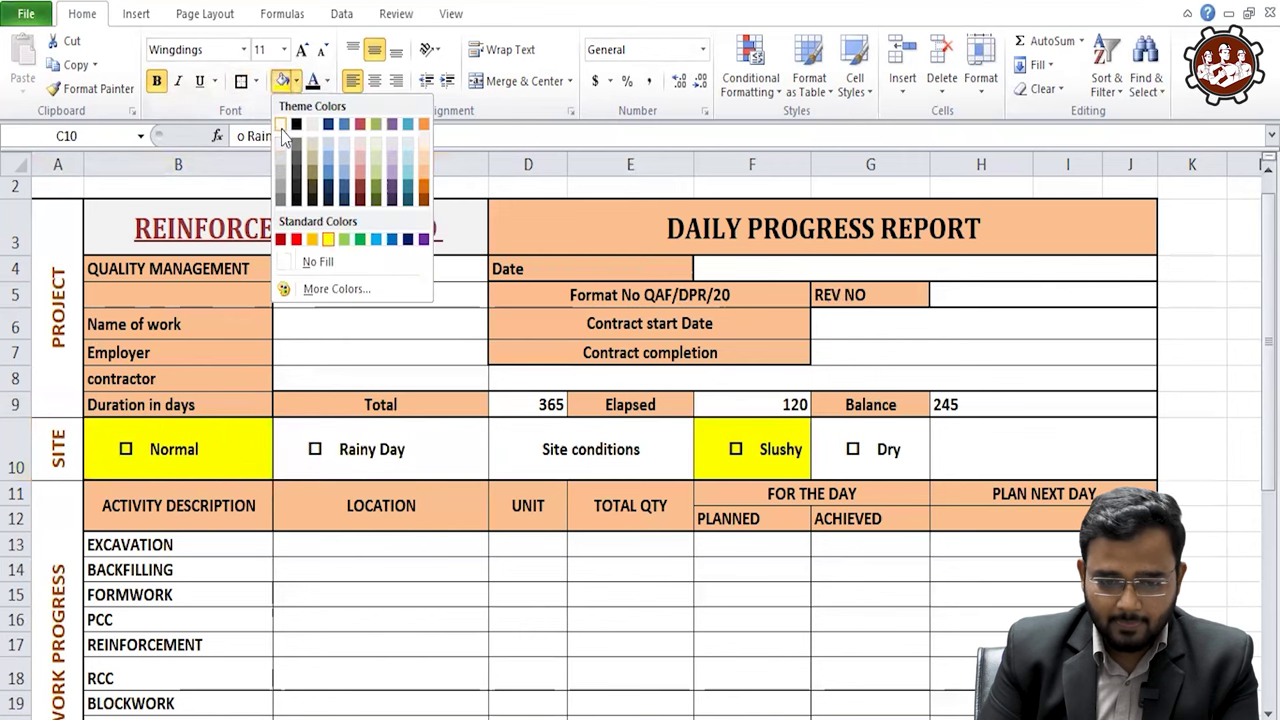
click(316, 261)
click(218, 436)
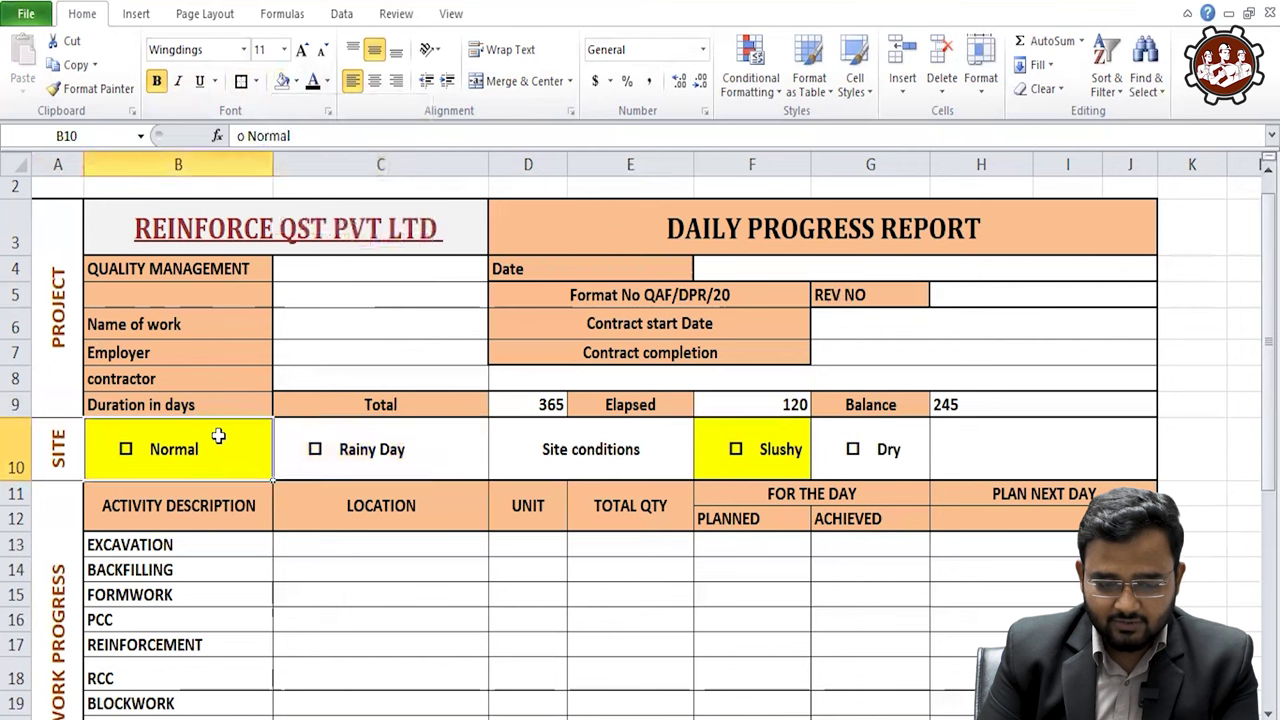
click(565, 464)
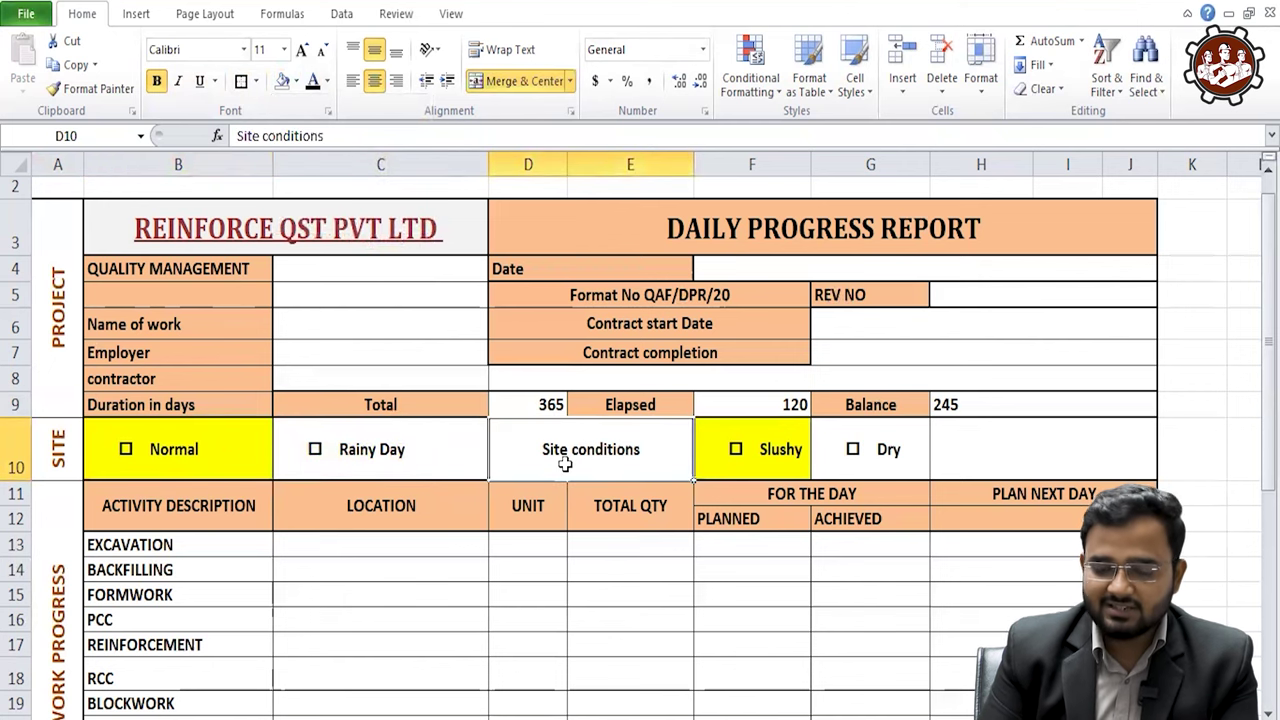
- Undo the fill on Slushy and fill the Dry cell yellow instead
click(800, 474)
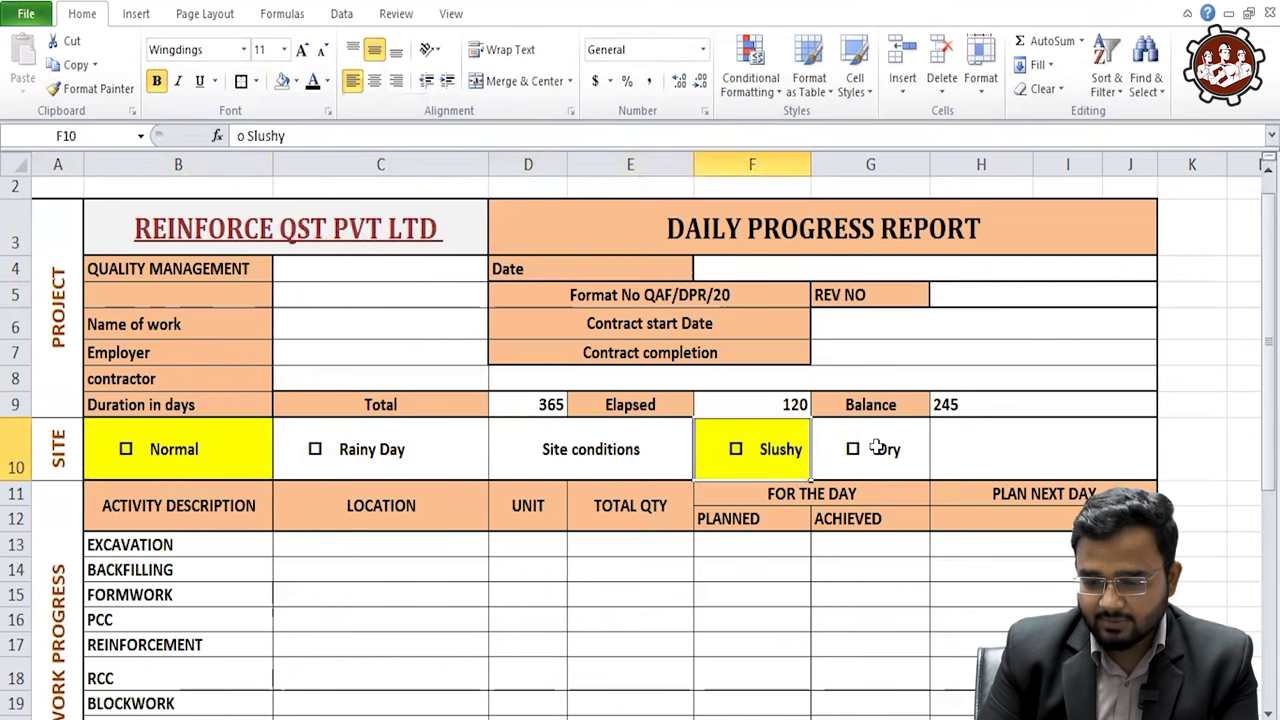
click(876, 447)
click(770, 451)
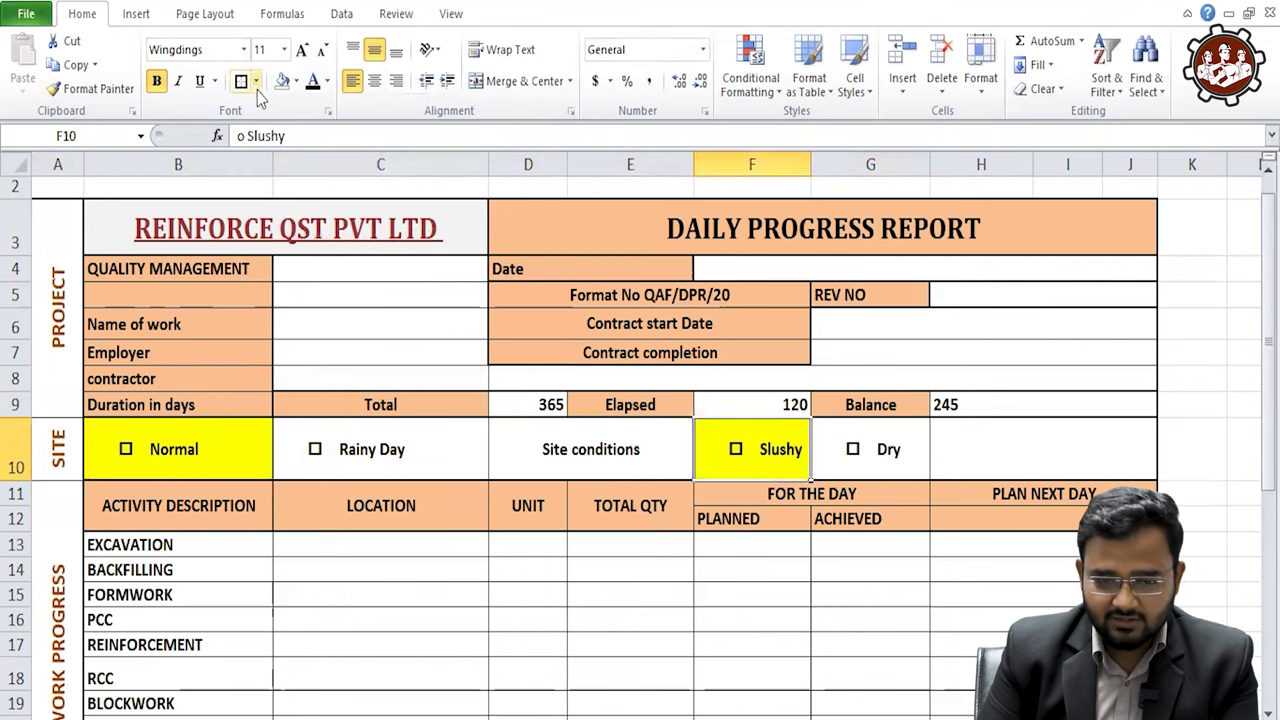
key(ctrl+z)
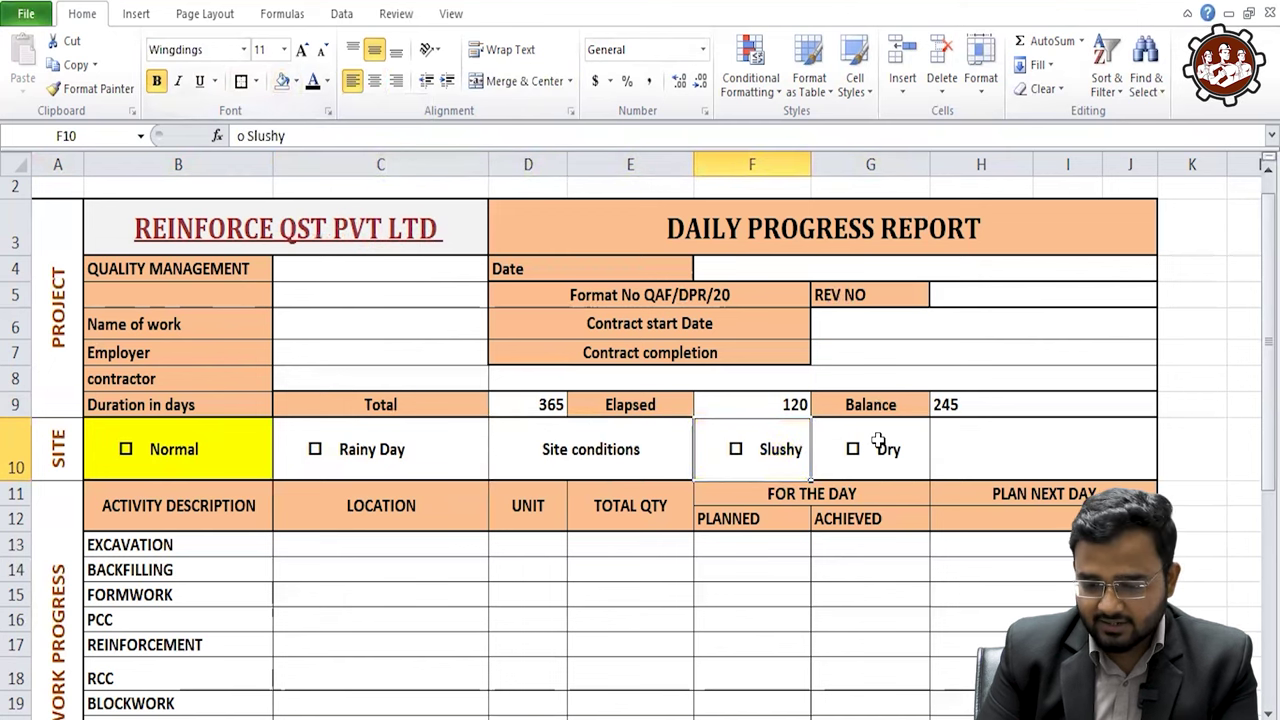
click(876, 441)
click(297, 83)
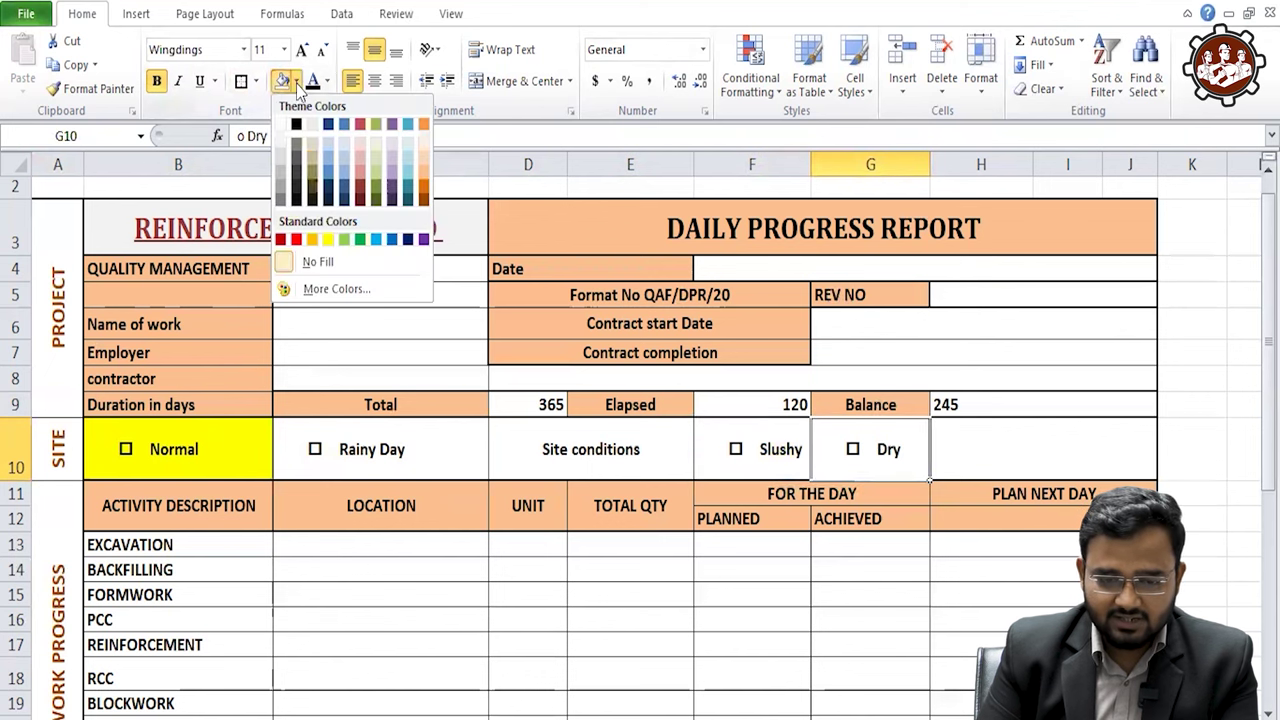
click(330, 238)
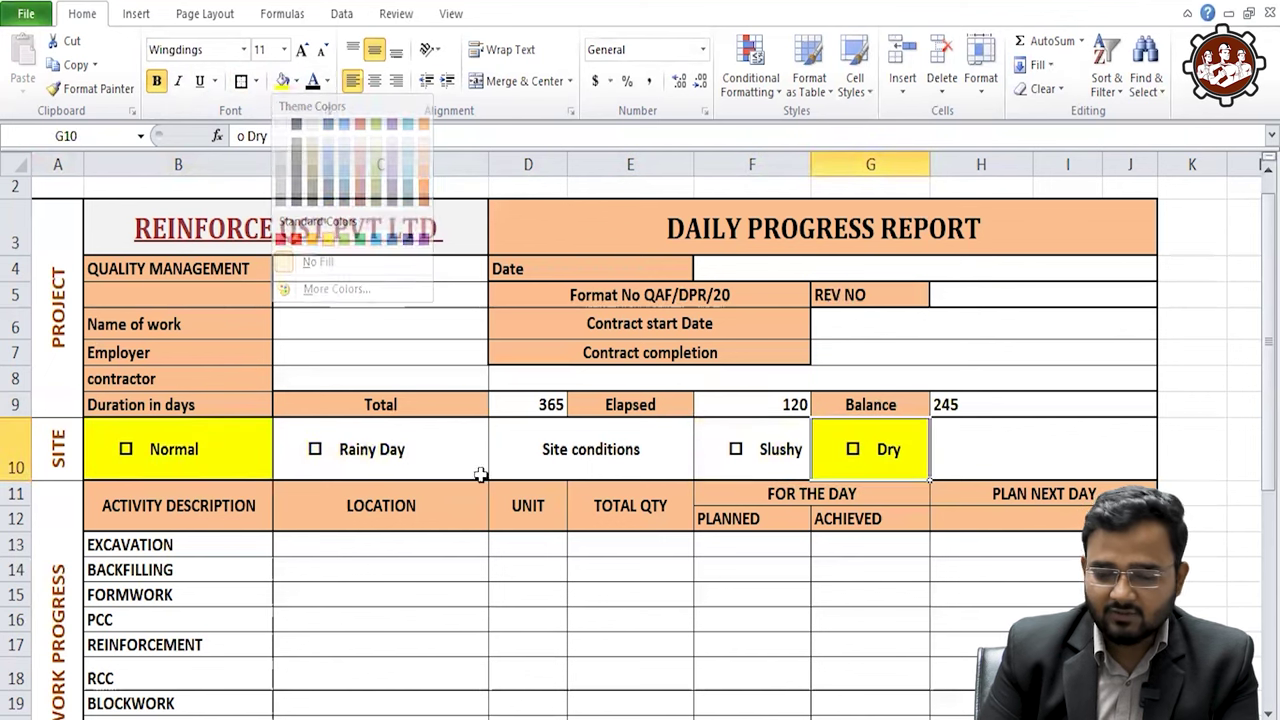
- Check the highlighted Normal and Dry options beside the Site conditions label
click(516, 463)
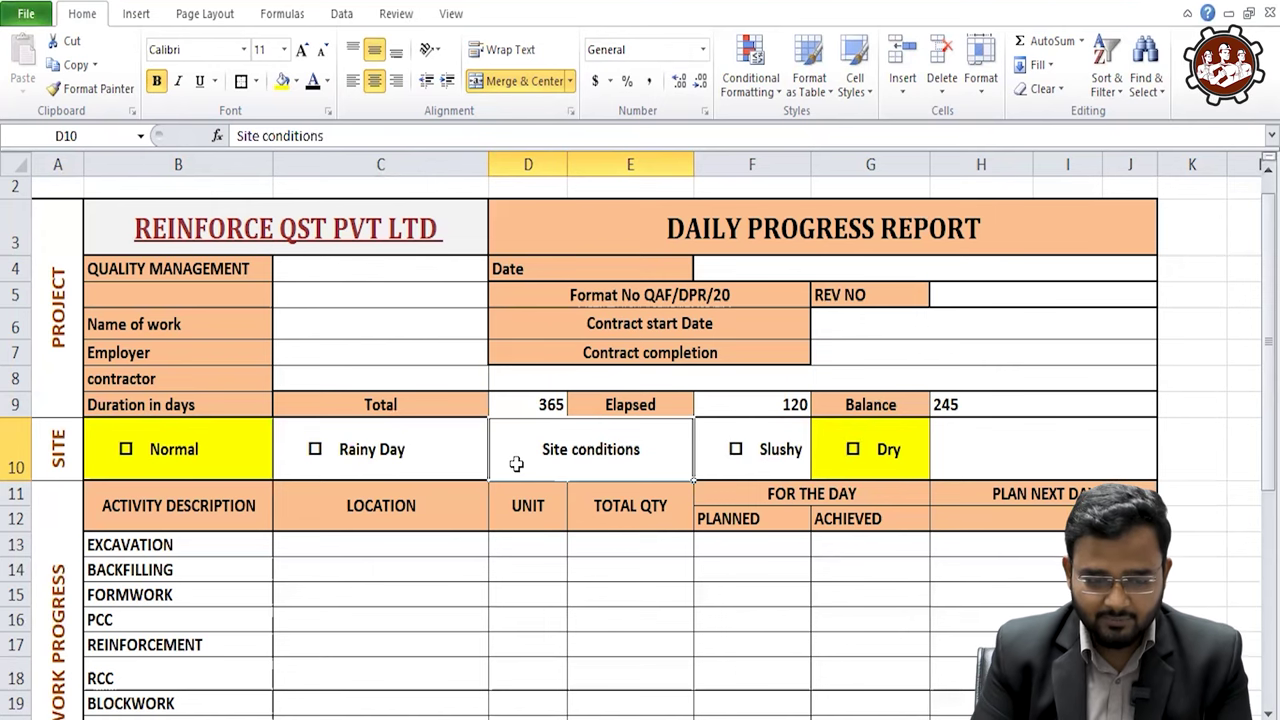
click(200, 463)
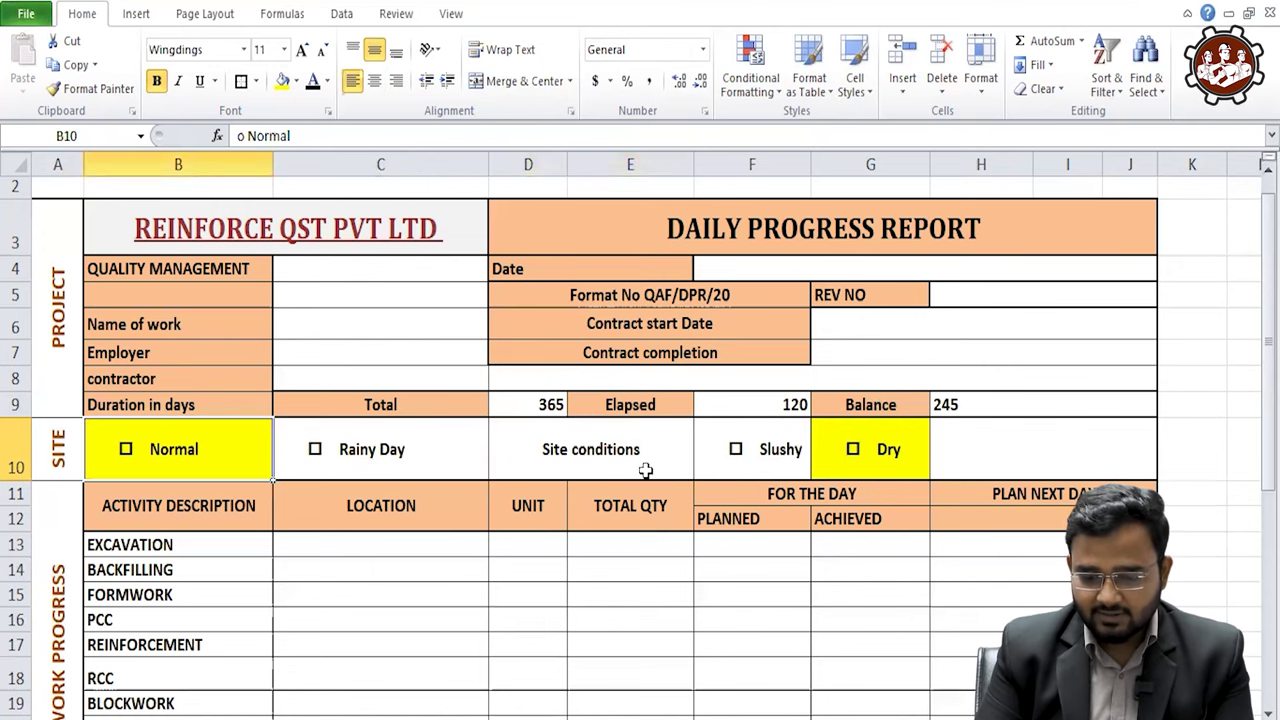
click(646, 470)
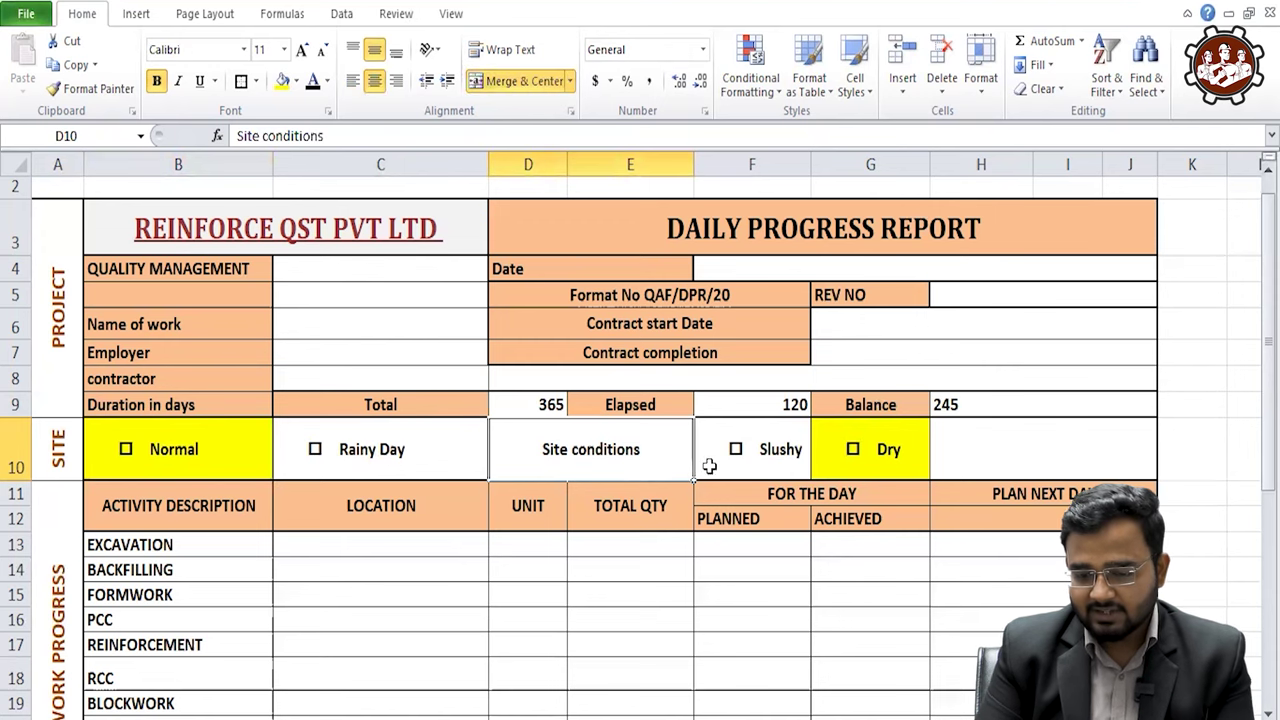
click(846, 456)
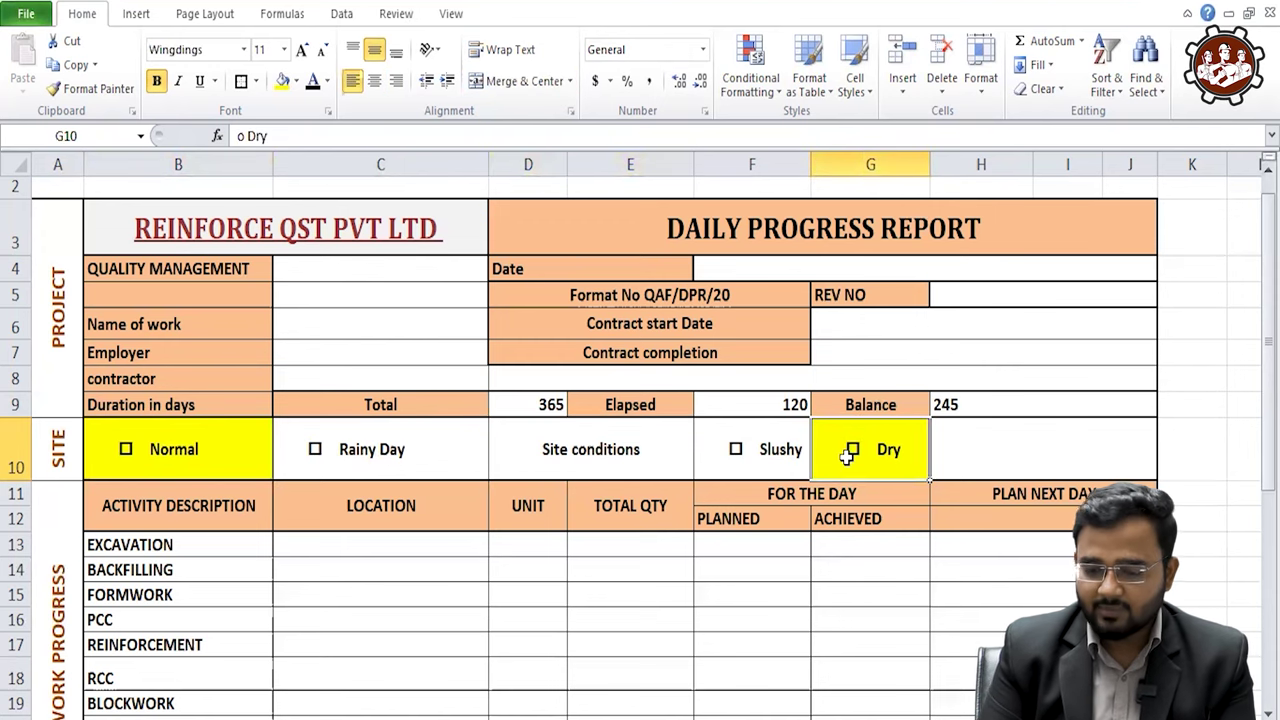
- Give the merged WORK PROGRESS label in A11 a yellow fill
scroll(493, 546, down, 2)
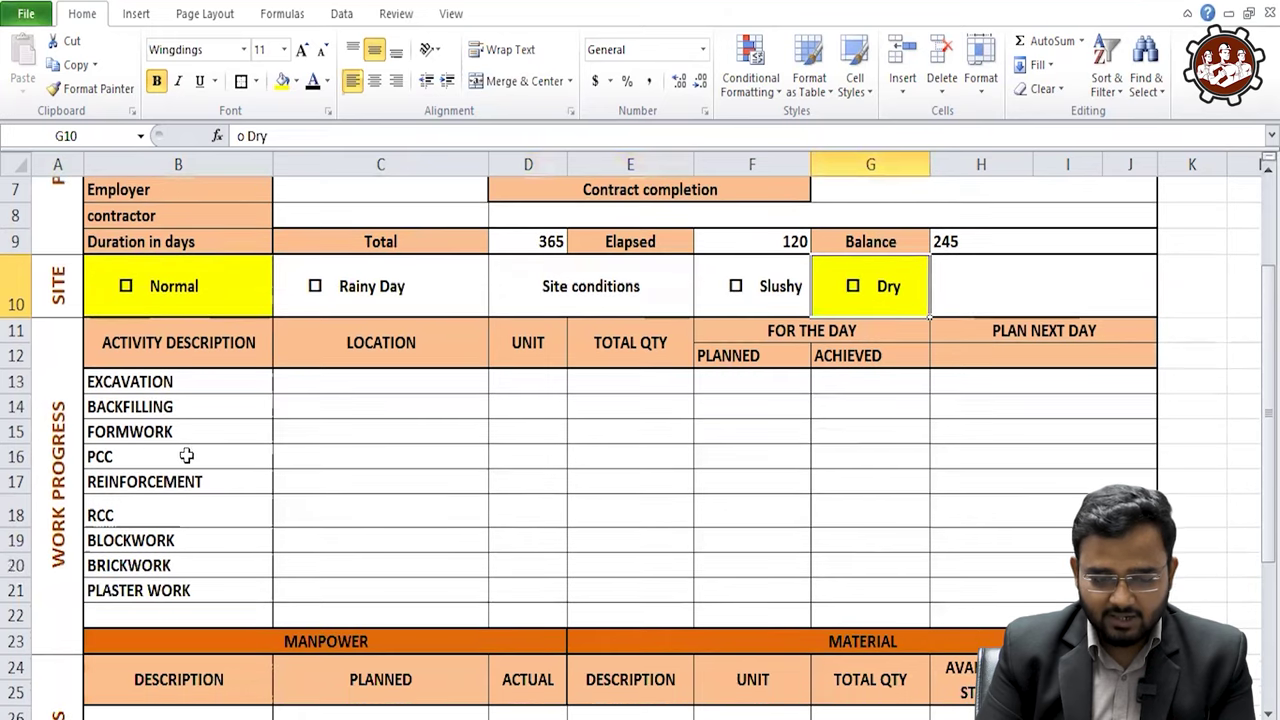
click(35, 493)
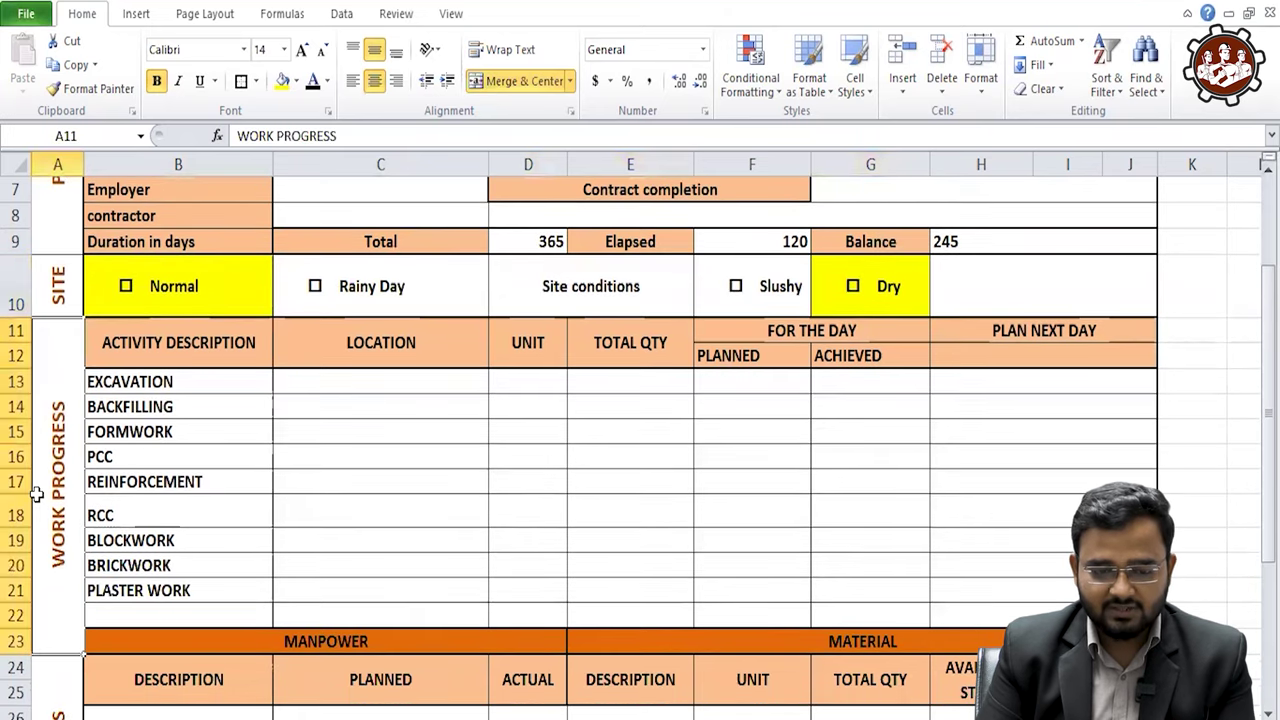
click(282, 80)
click(252, 407)
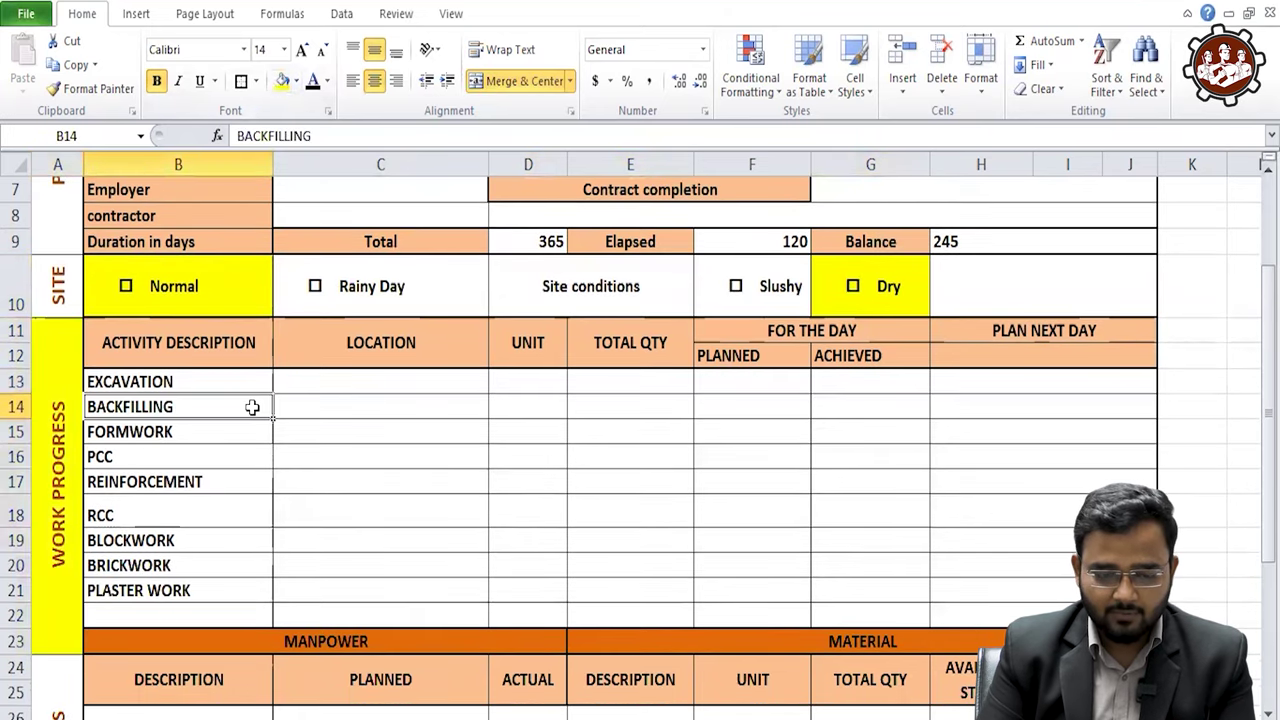
- Review the ACTIVITY DESCRIPTION, LOCATION, UNIT and TOTAL QTY column headers
click(230, 350)
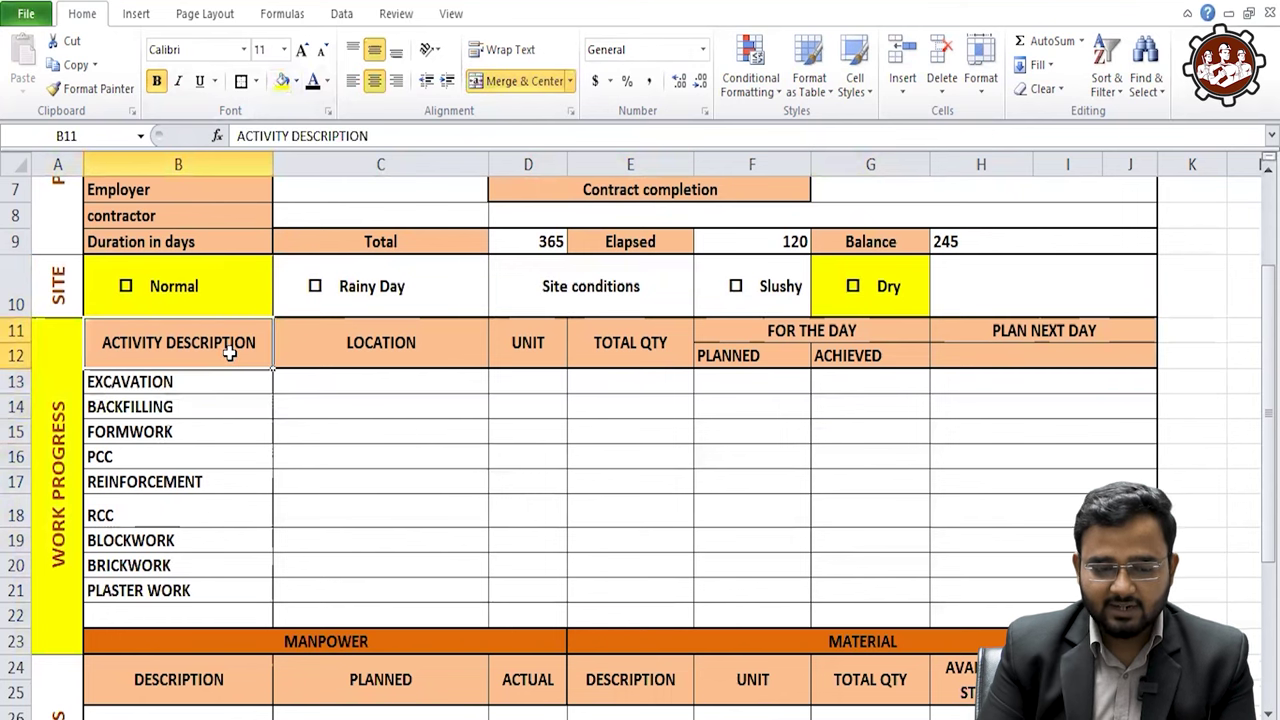
click(409, 334)
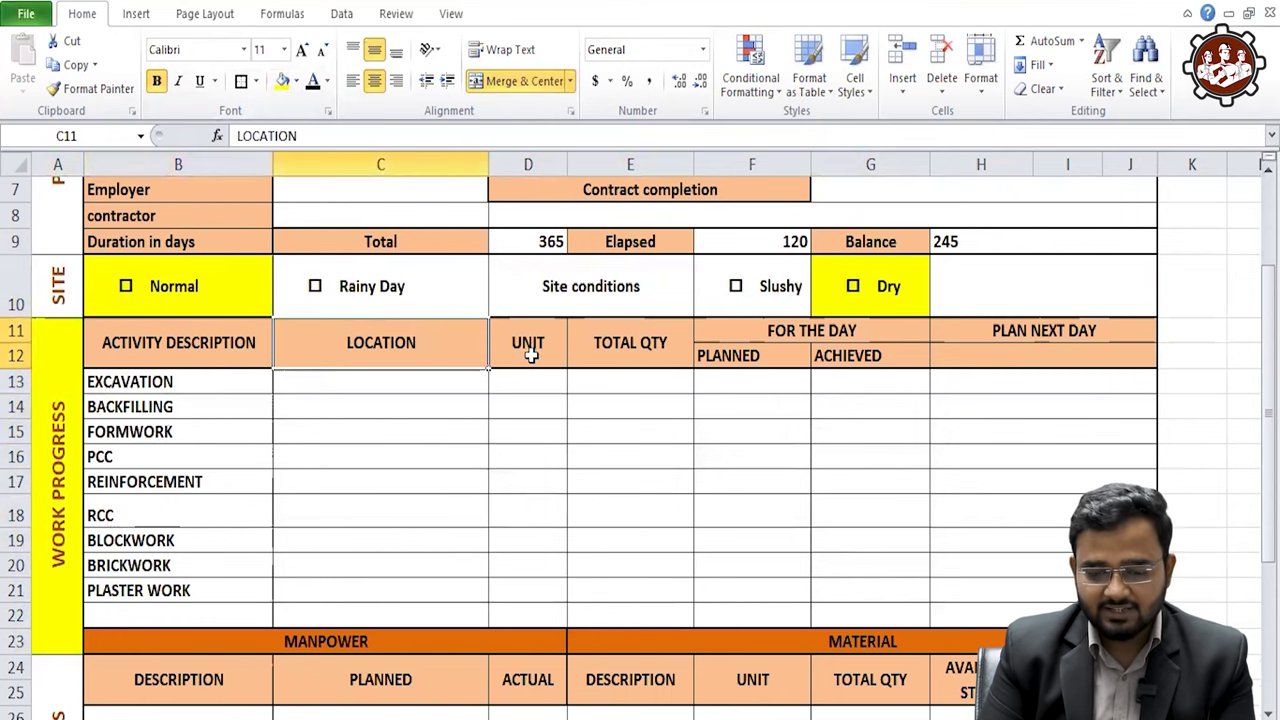
click(533, 355)
click(395, 368)
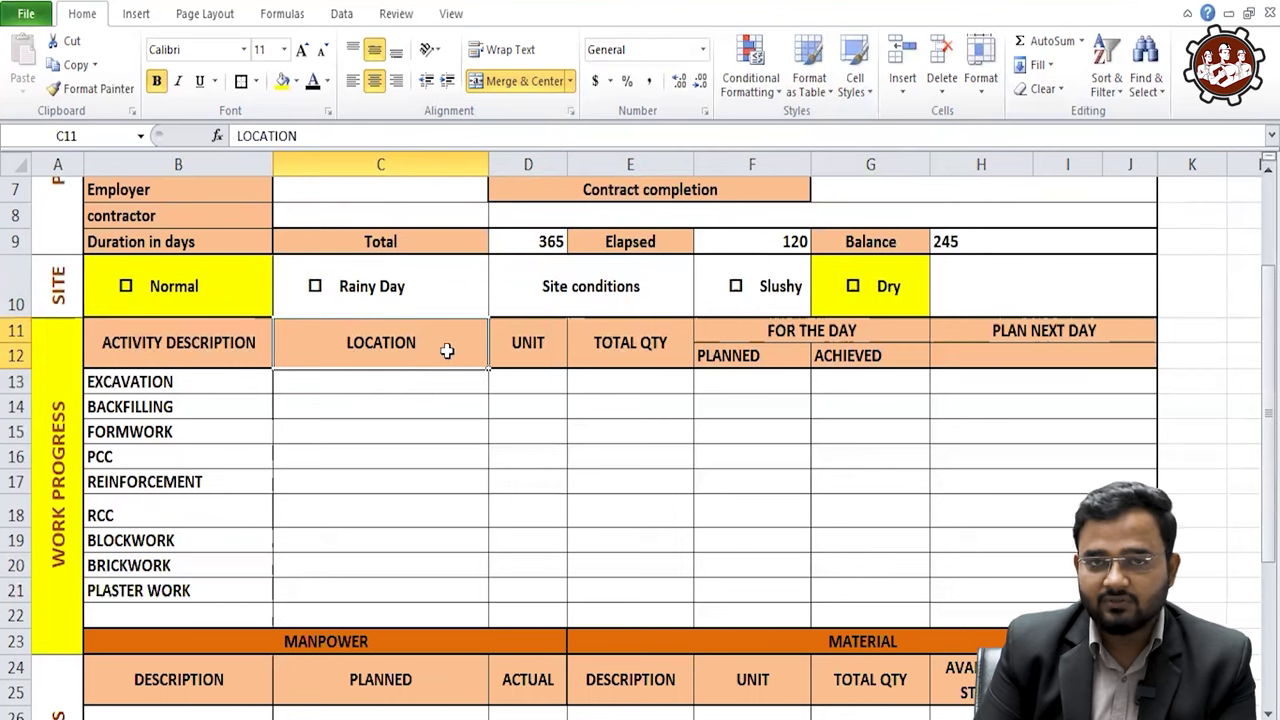
click(525, 343)
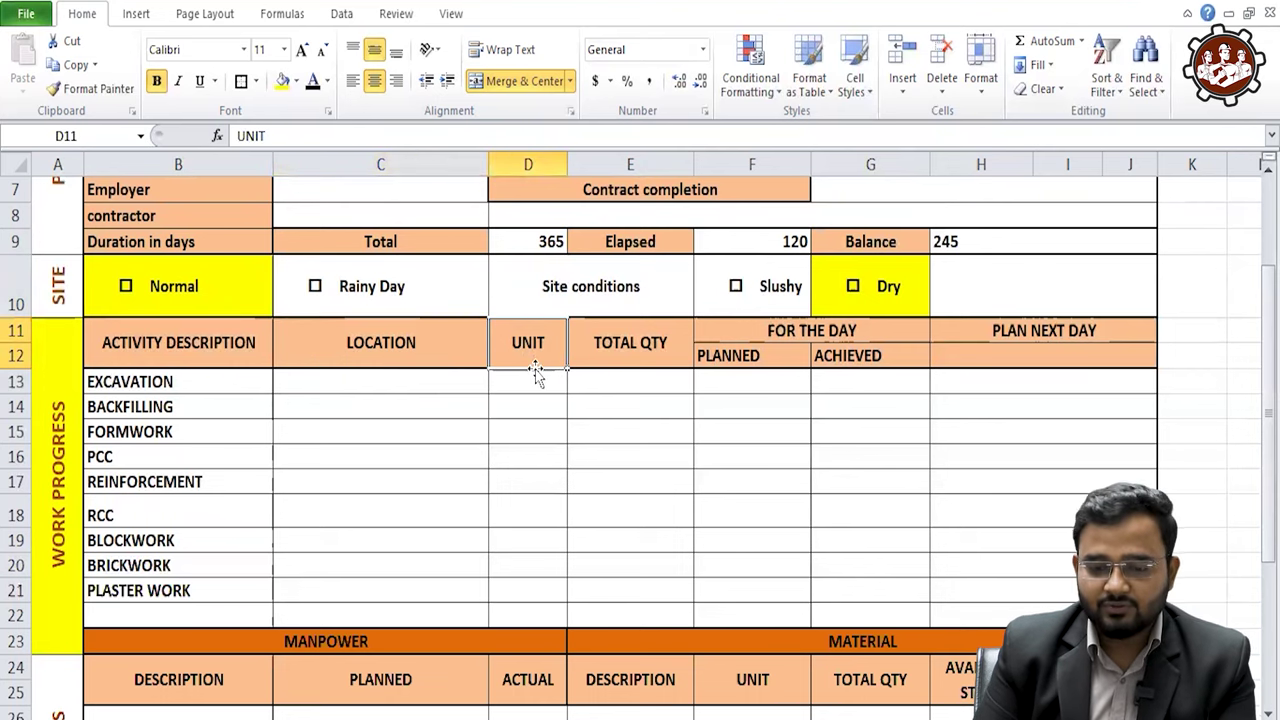
click(655, 340)
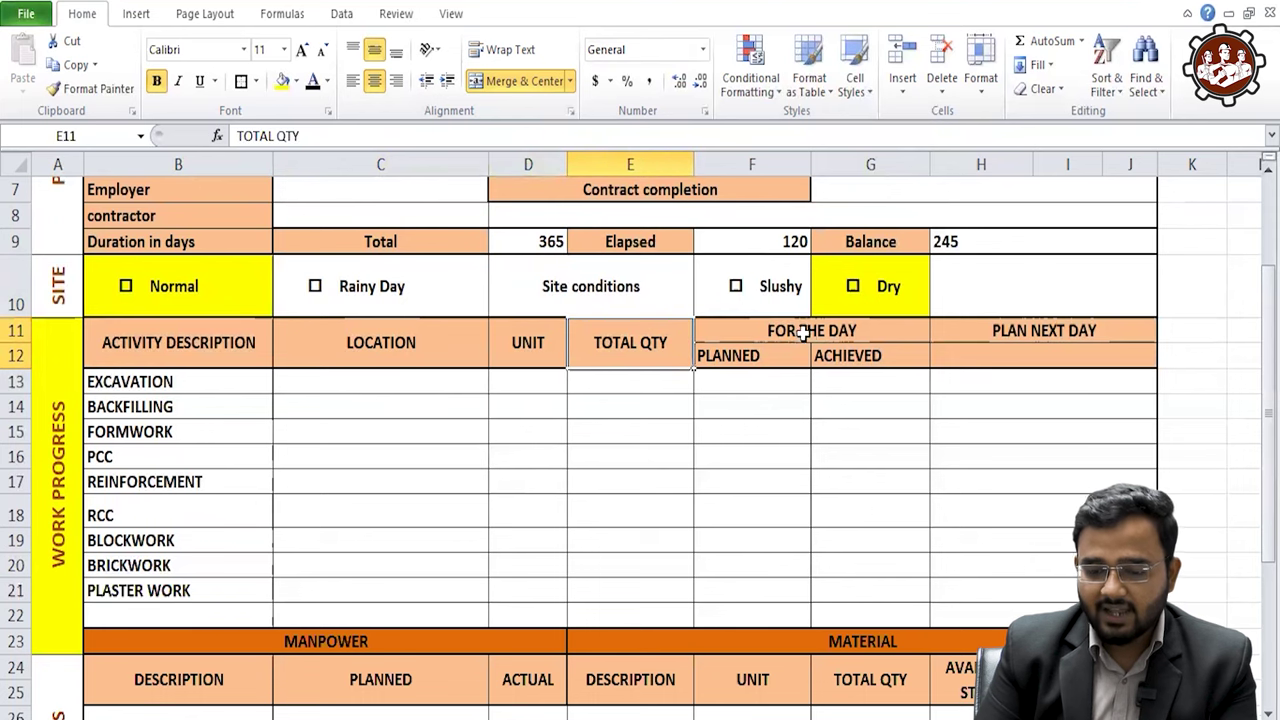
- Inspect the FOR THE DAY and PLAN NEXT DAY columns and the EXCAVATION row cells
drag(810, 328, 815, 354)
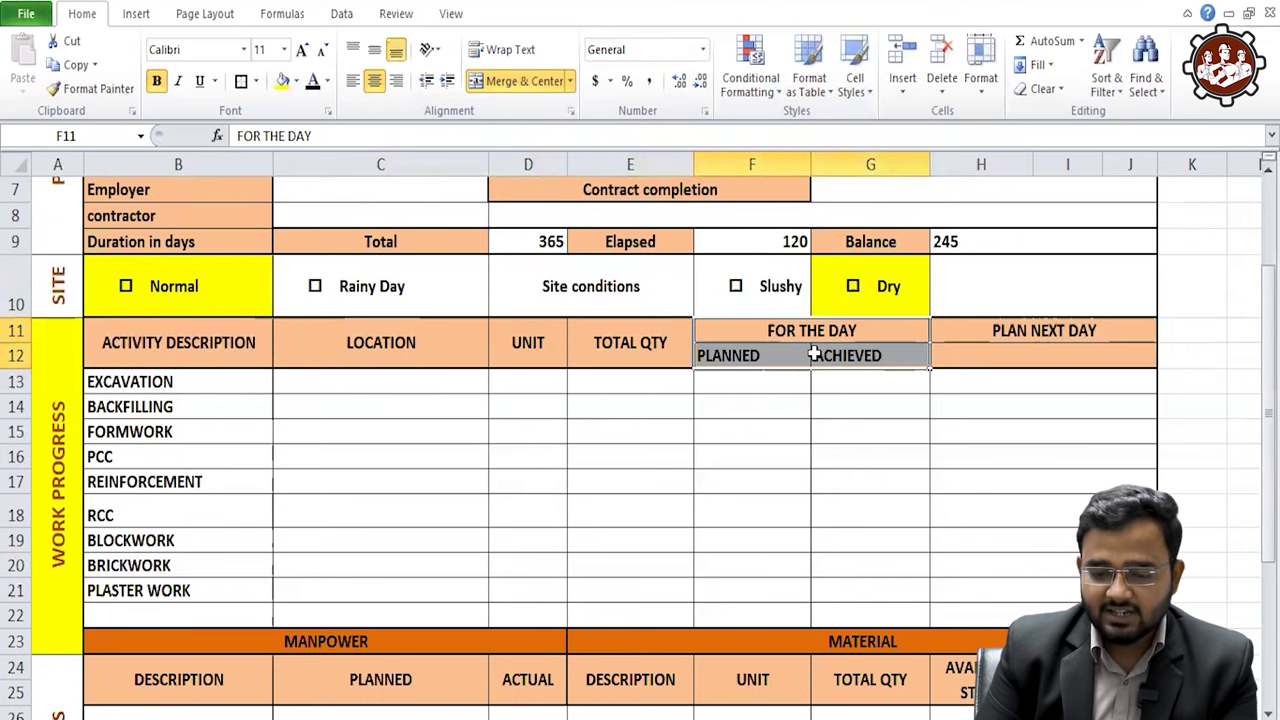
click(752, 435)
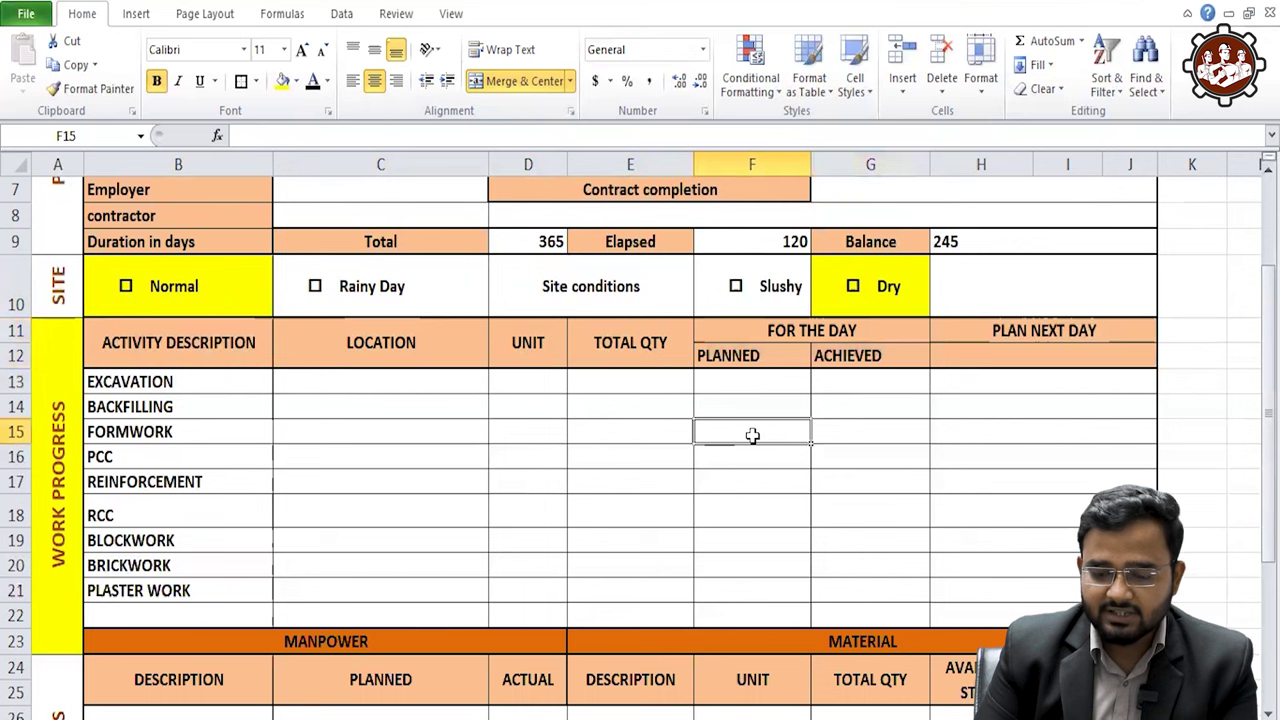
click(878, 398)
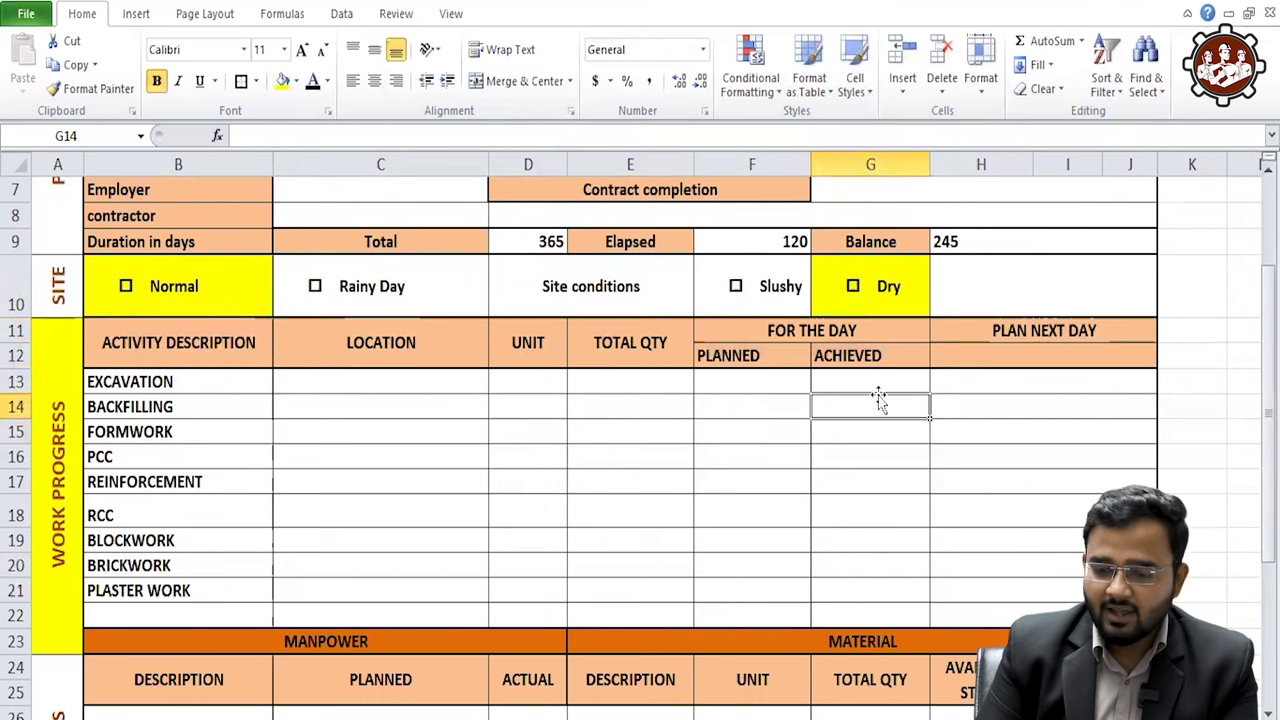
click(1037, 328)
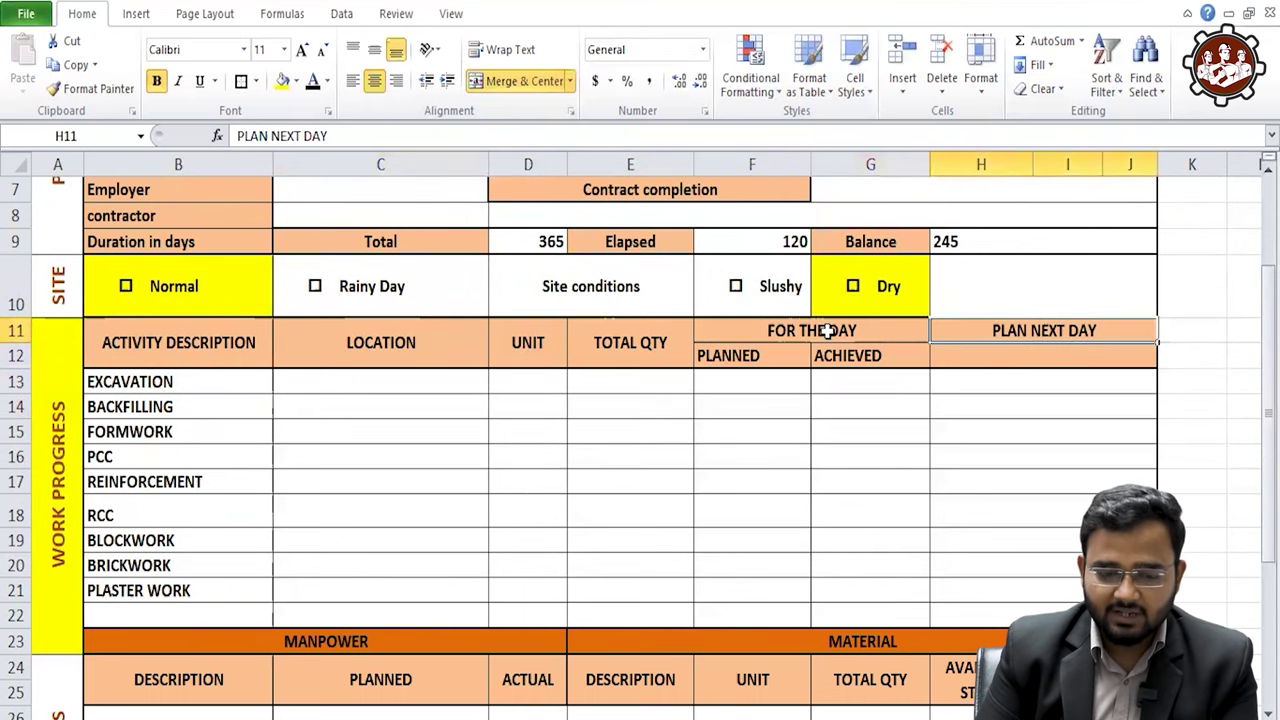
click(418, 385)
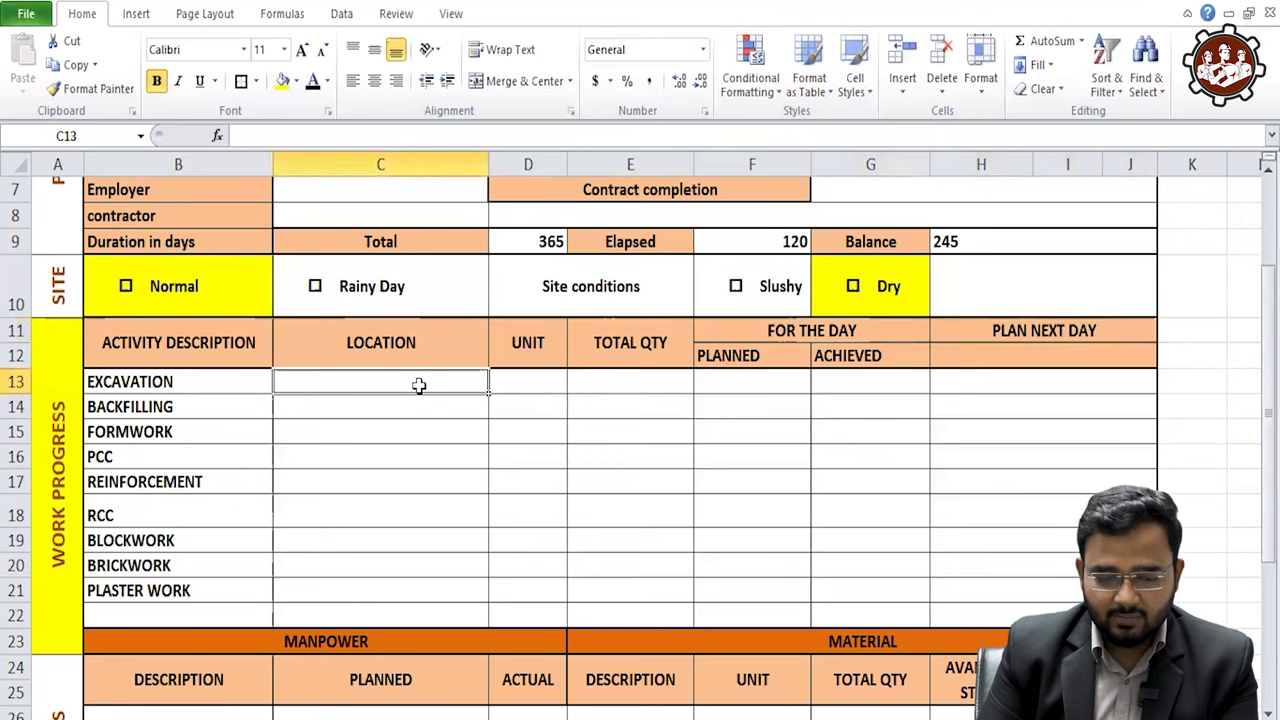
click(251, 381)
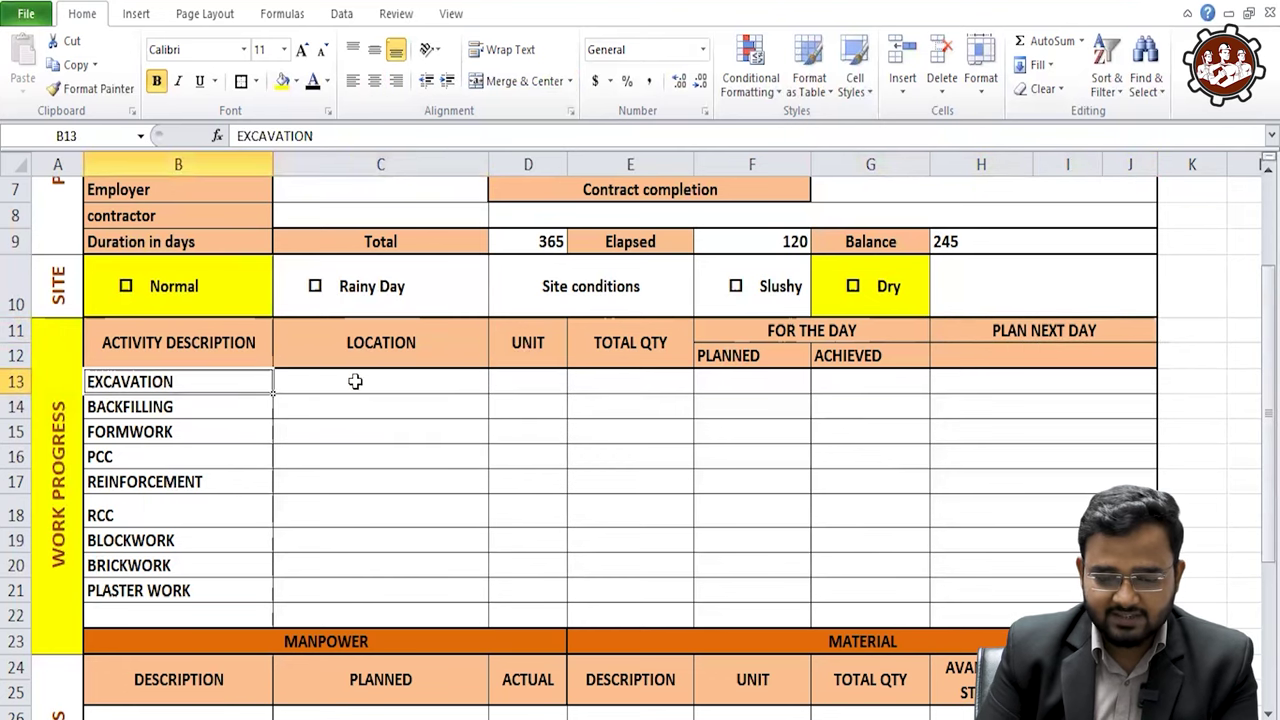
- Enter location WING 1, unit CUM and total quantity 150 for EXCAVATION
click(358, 381)
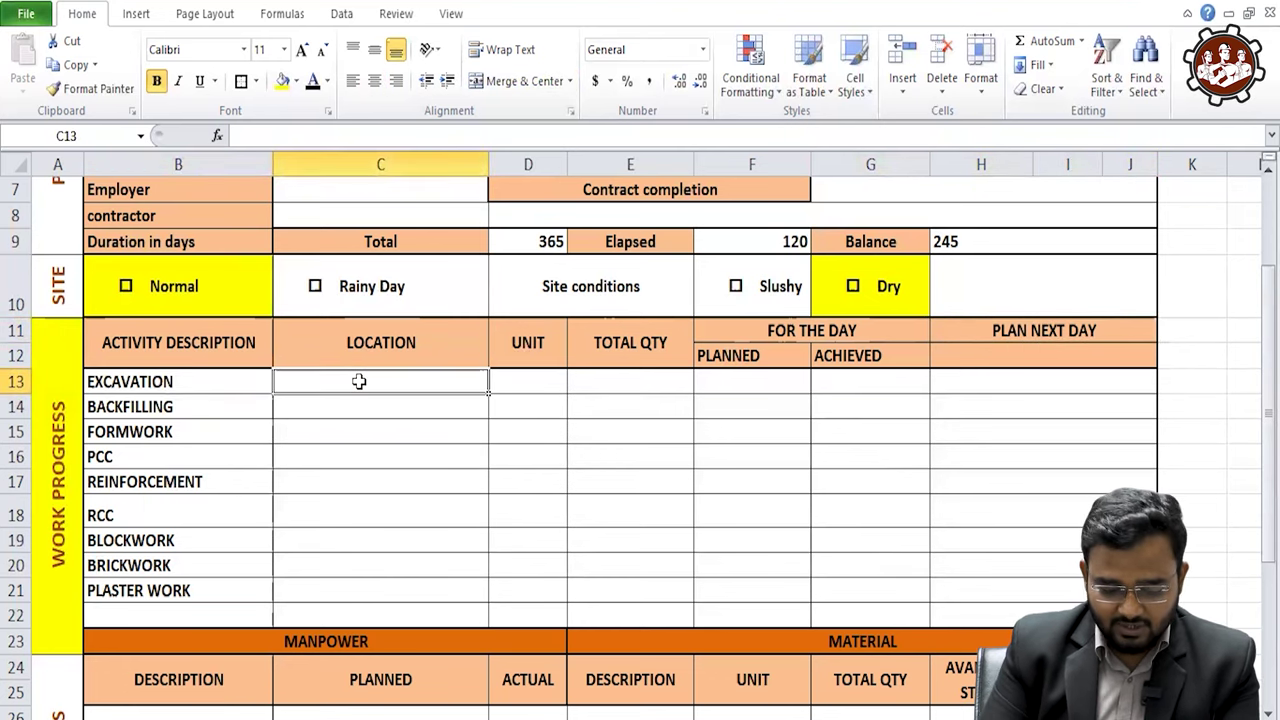
text(WING 1)
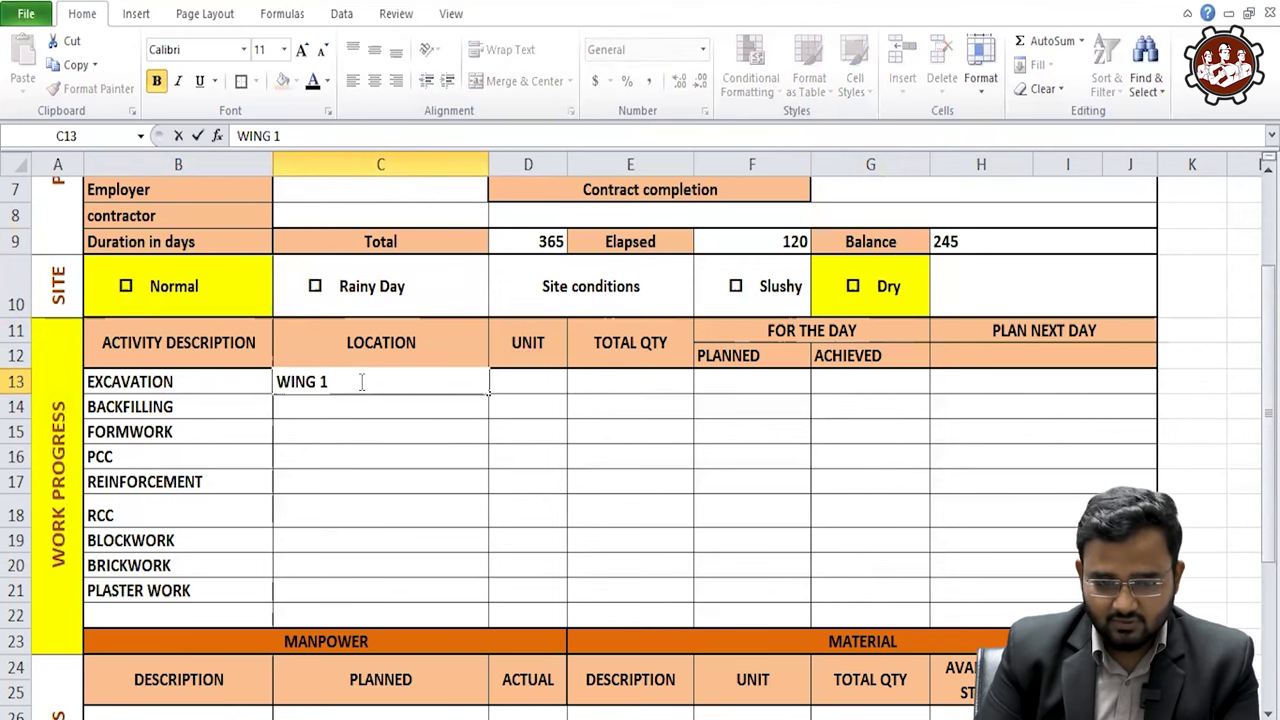
key(Tab)
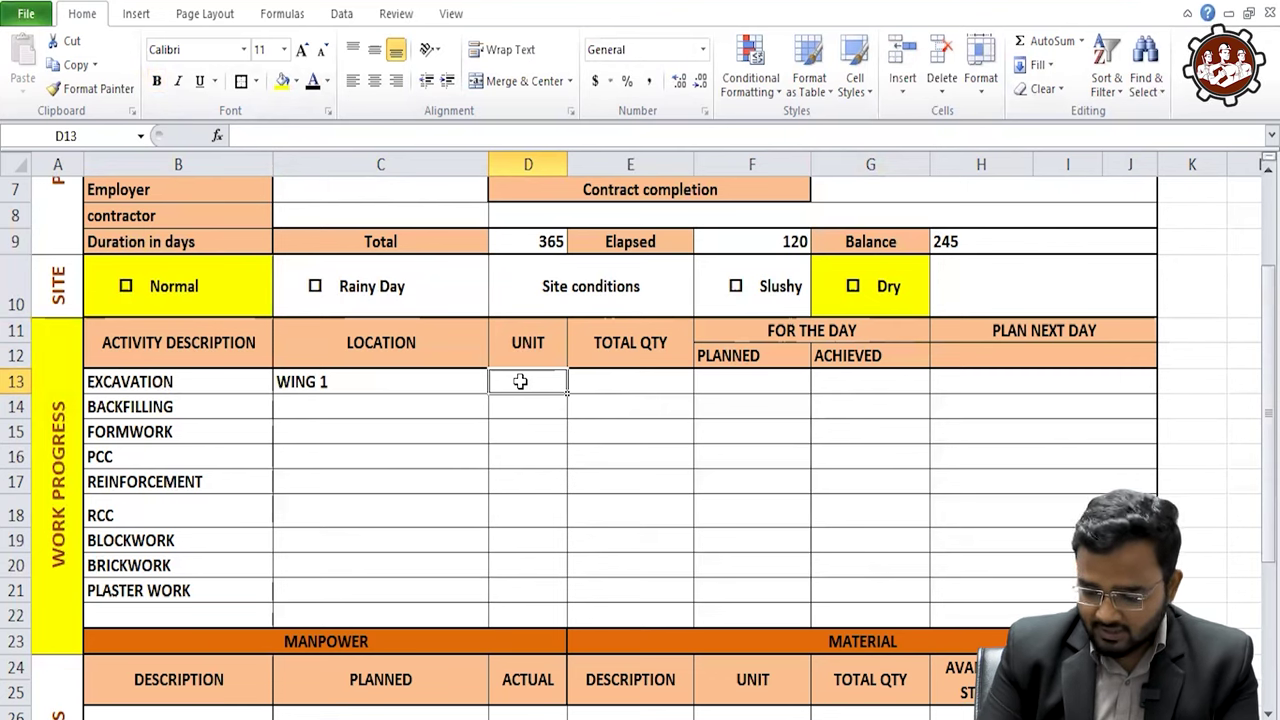
text(CUM)
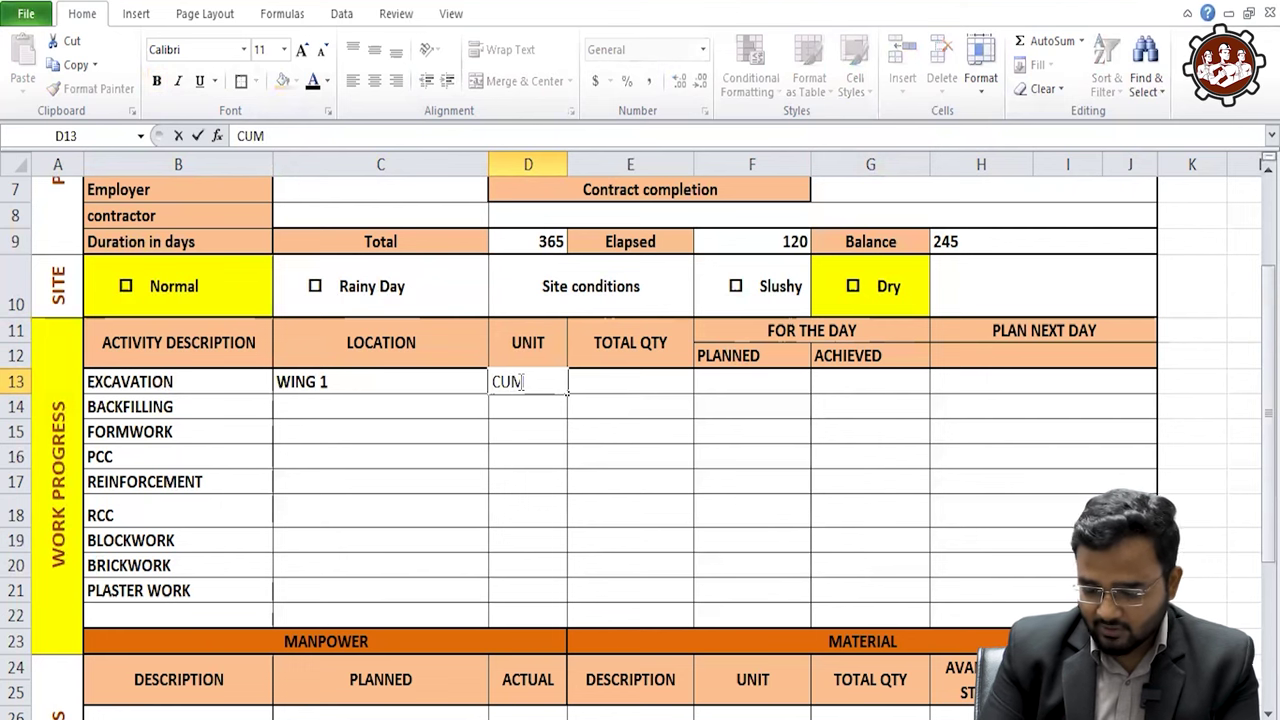
key(Tab)
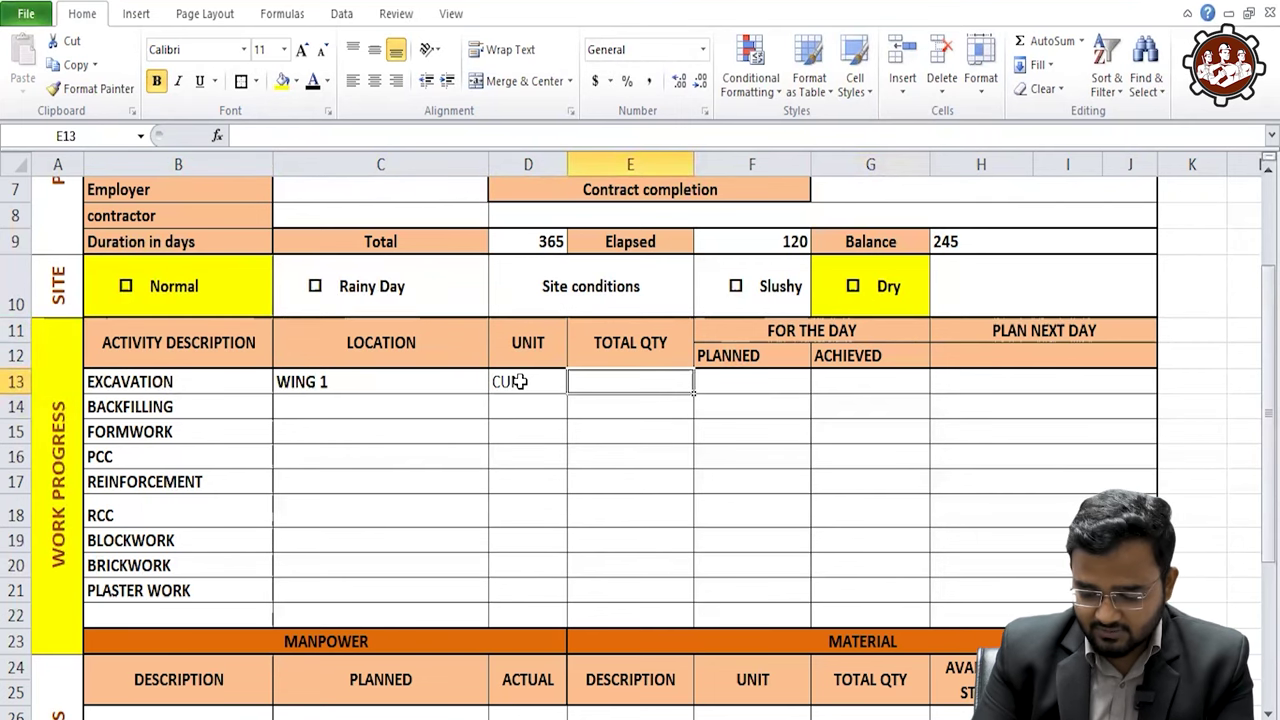
text(150)
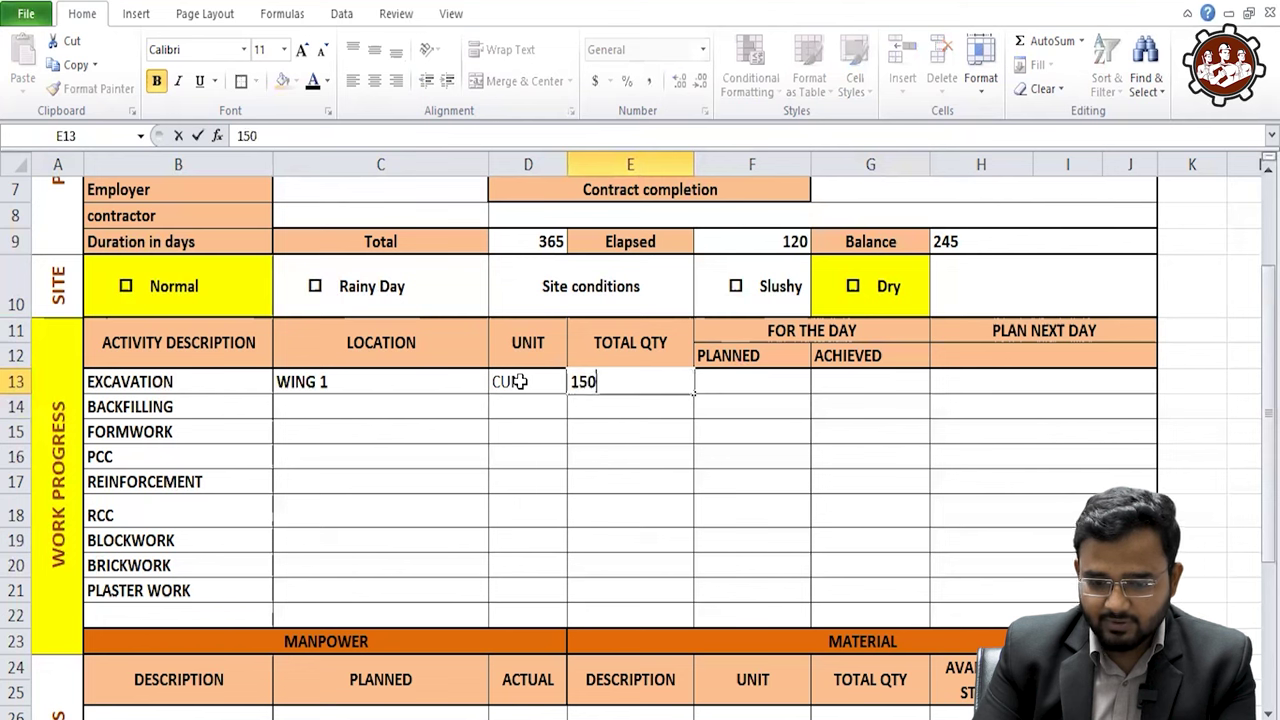
key(Tab)
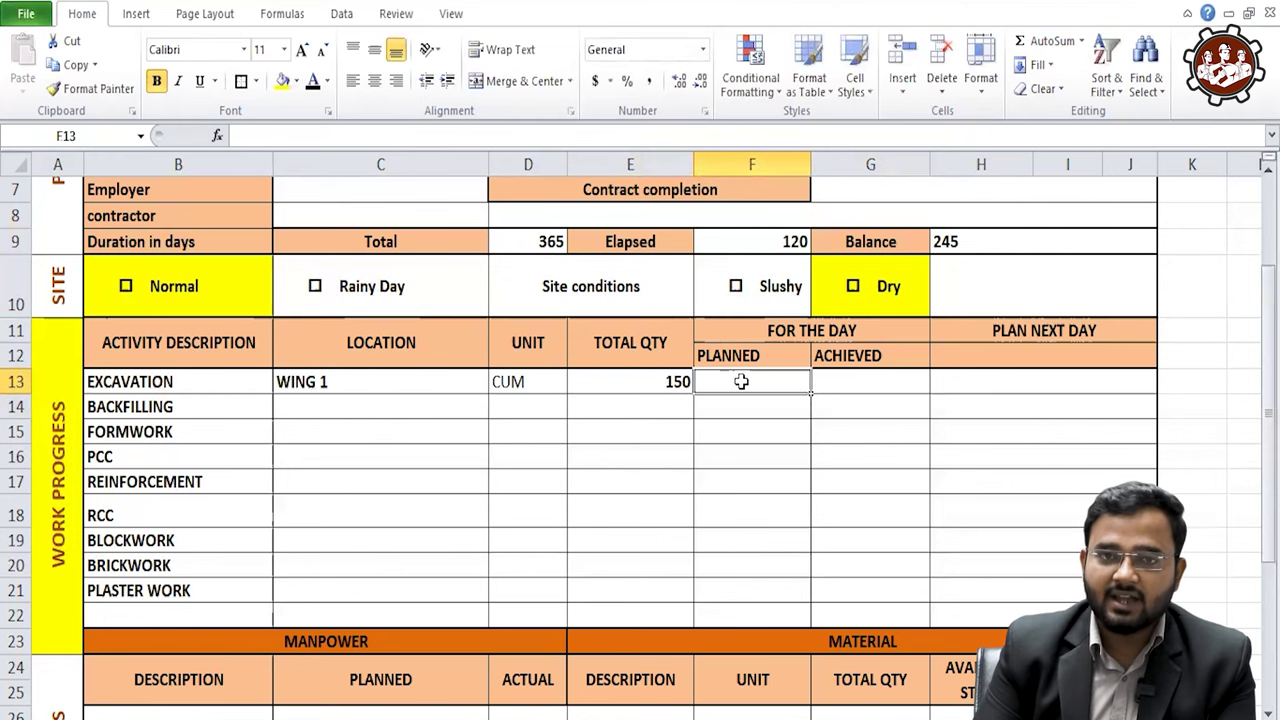
- Enter planned 50, achieved 35 and 70 planned next day for EXCAVATION
click(778, 330)
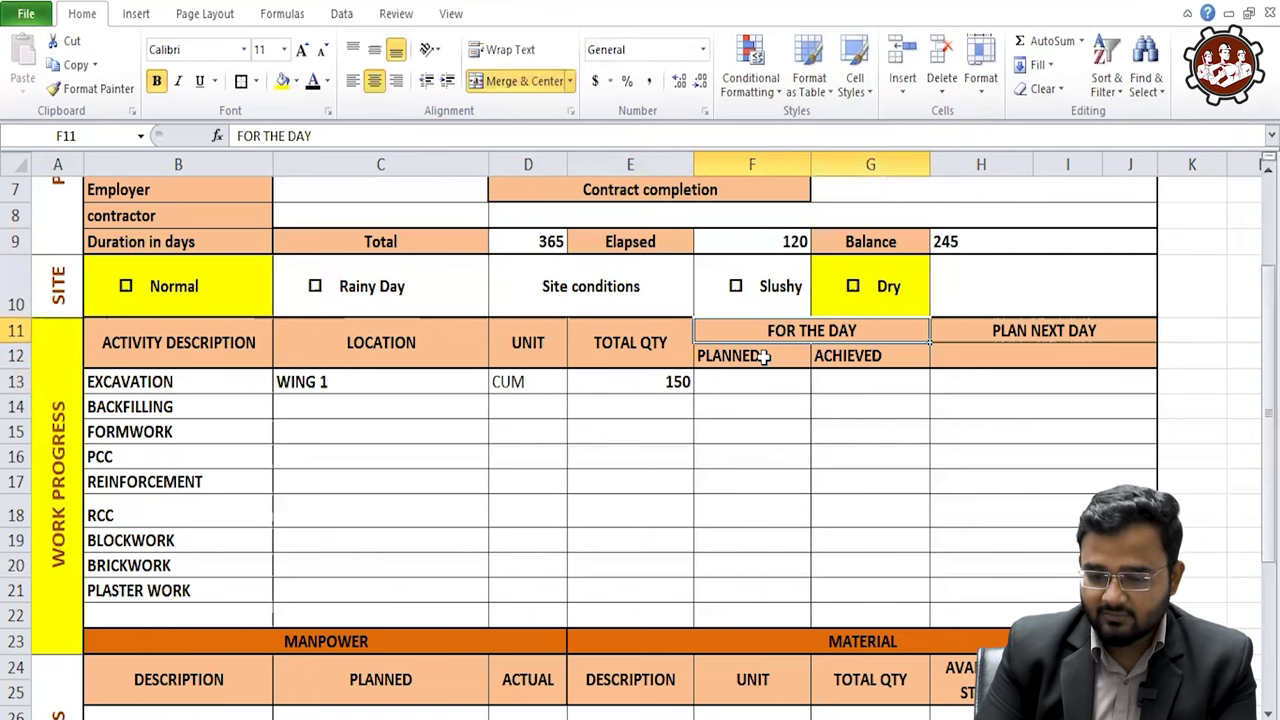
click(763, 356)
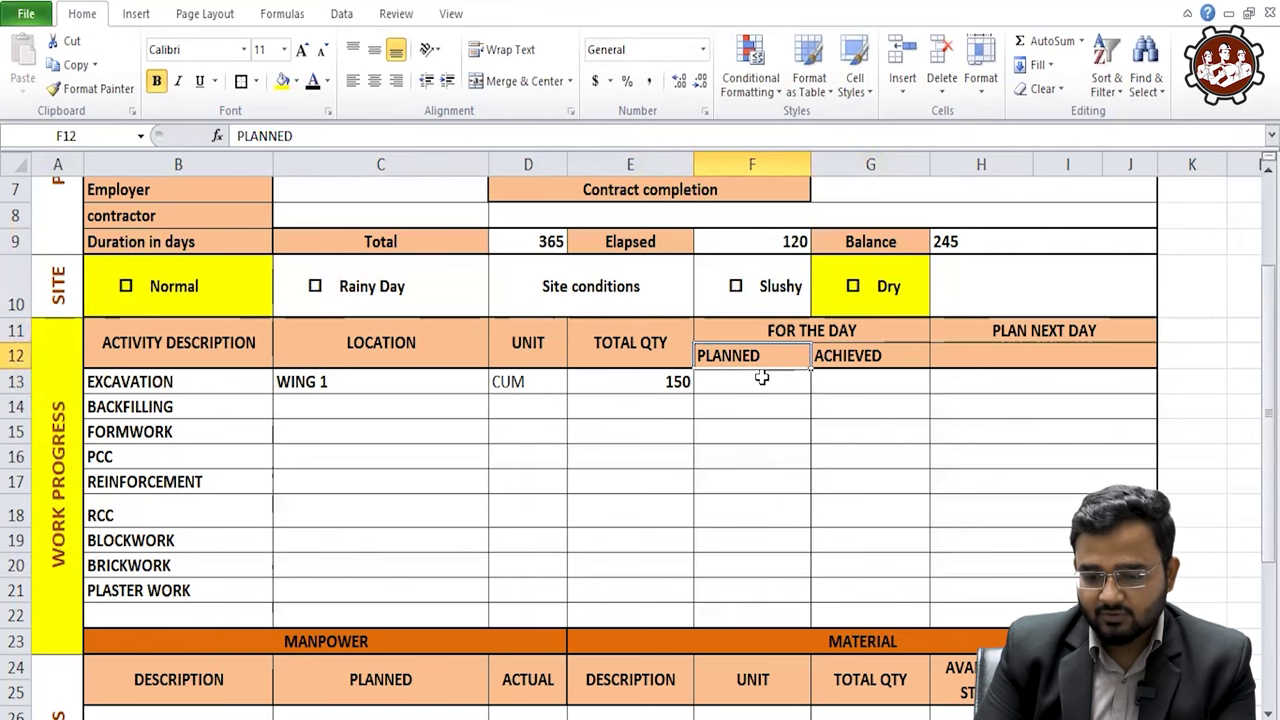
click(760, 380)
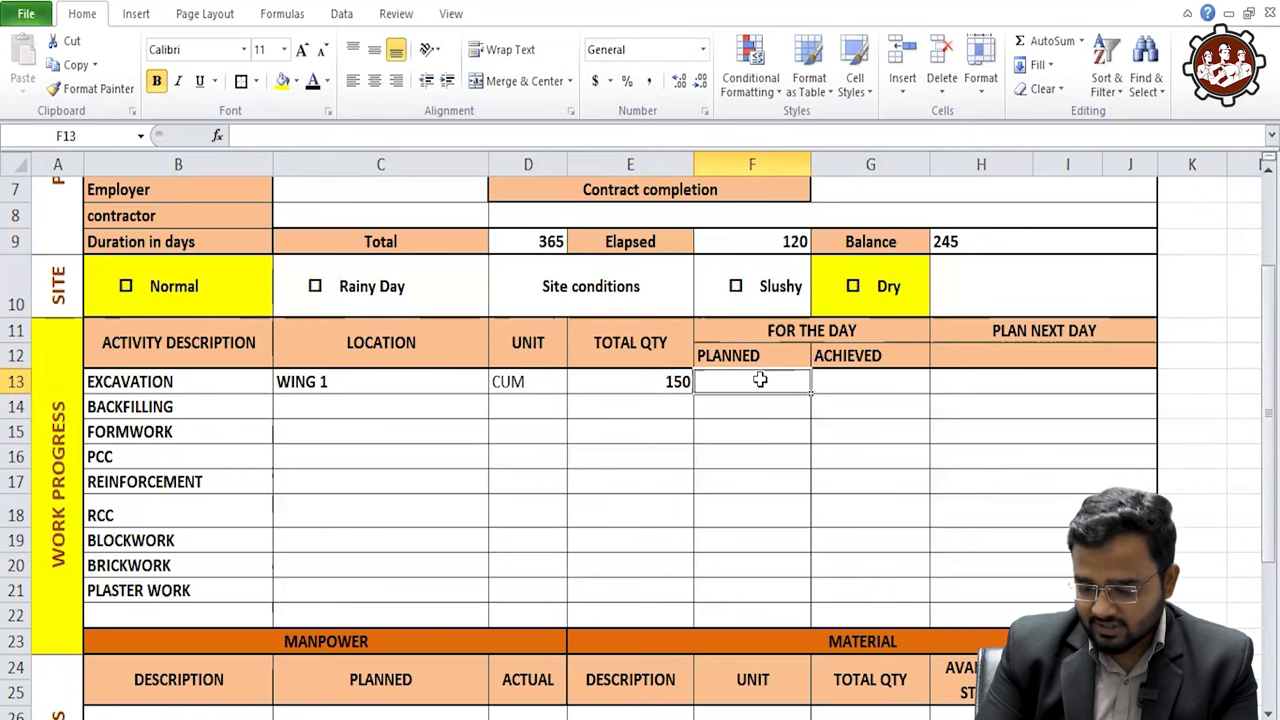
text(50)
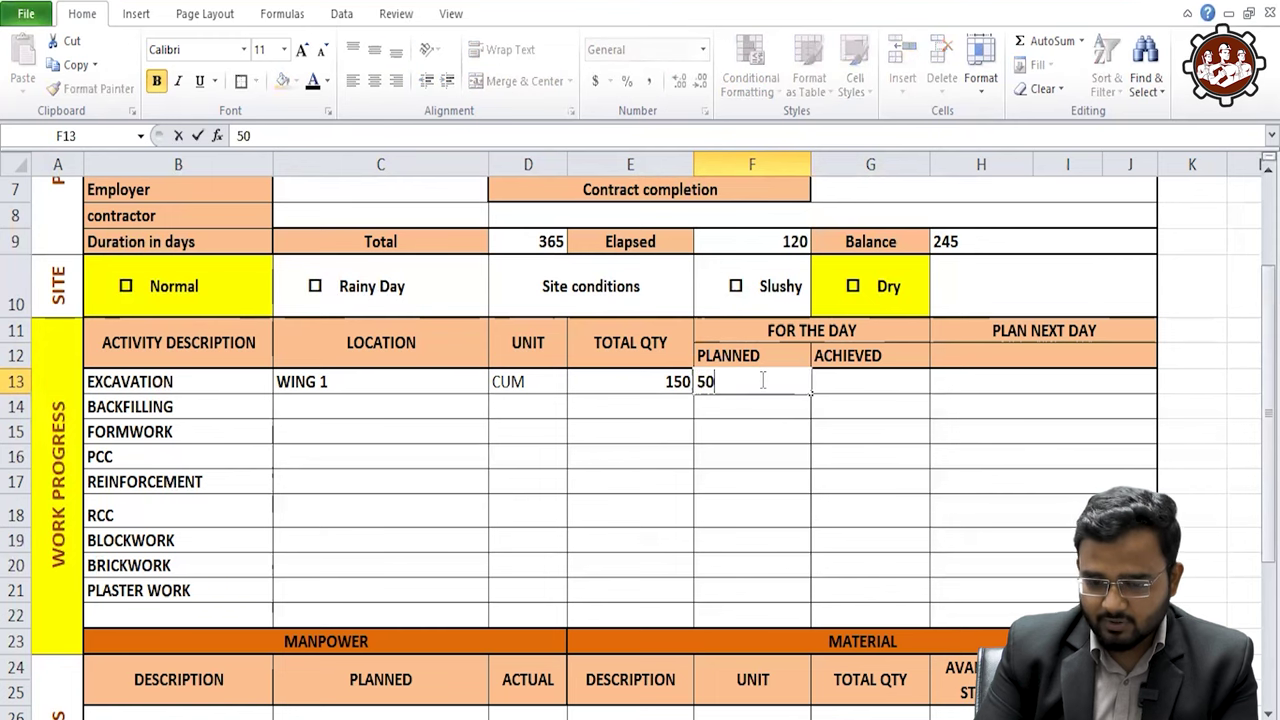
key(Tab)
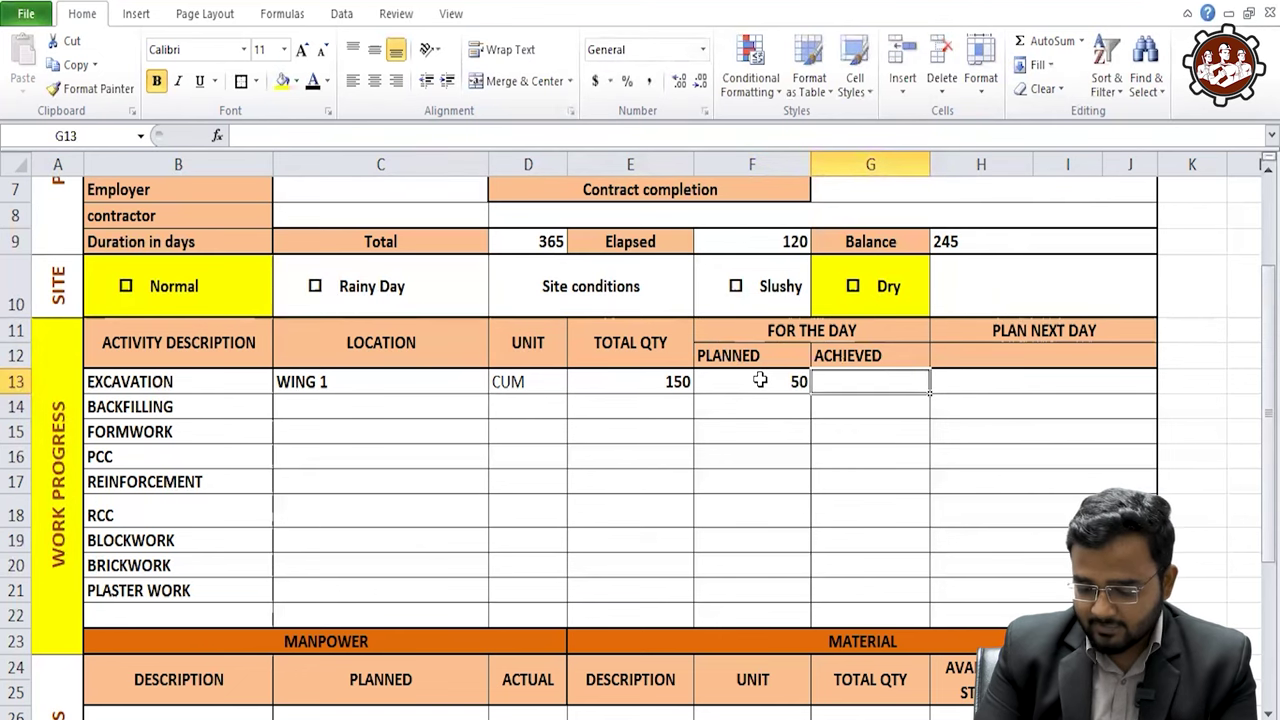
text(35)
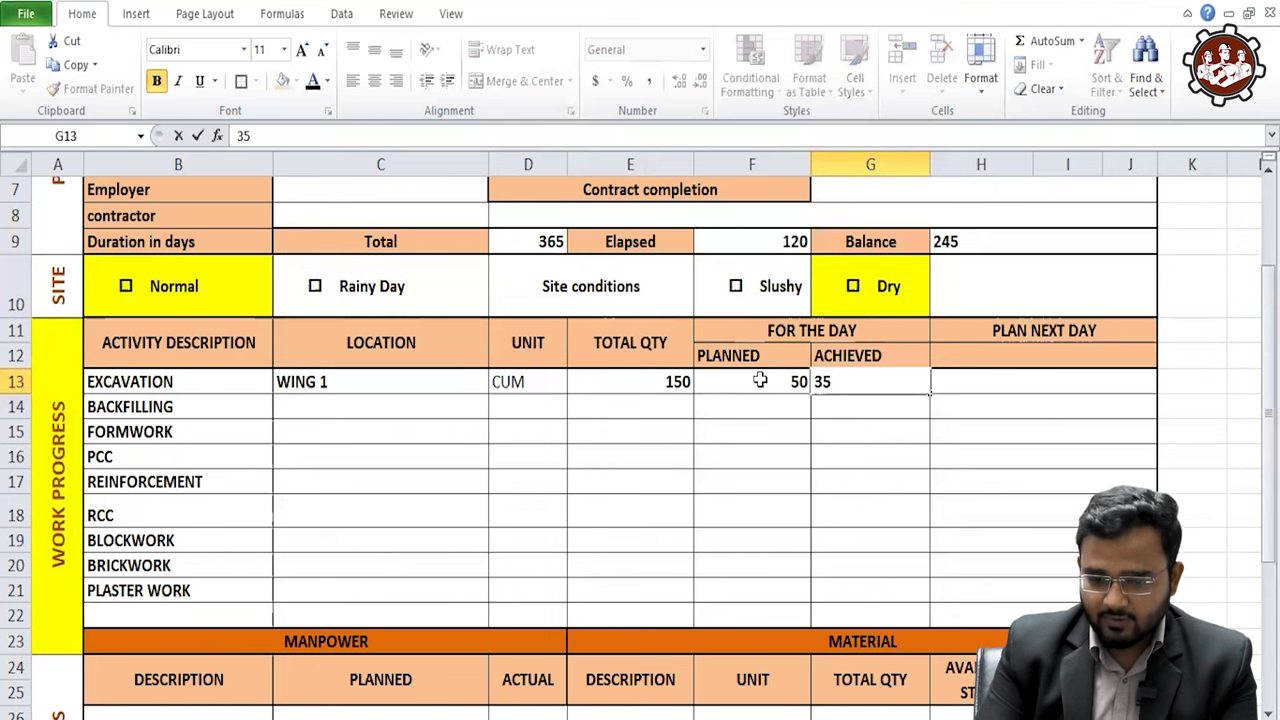
key(Tab)
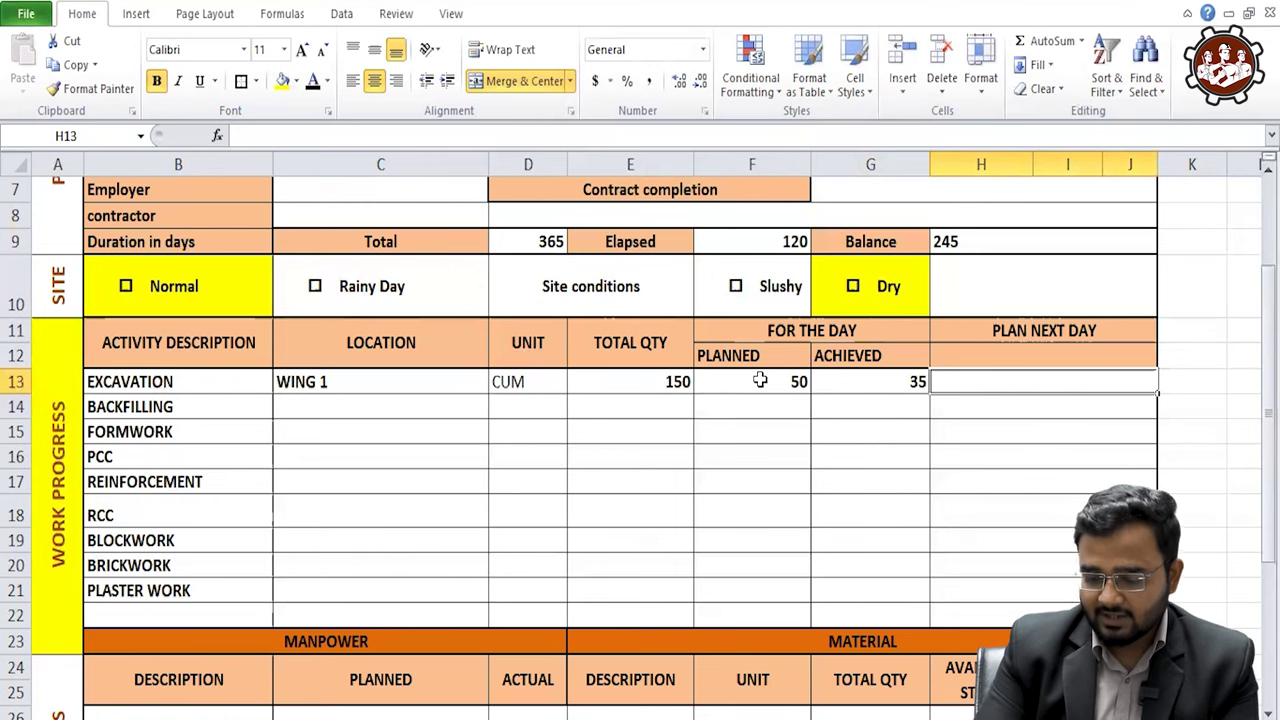
text(70)
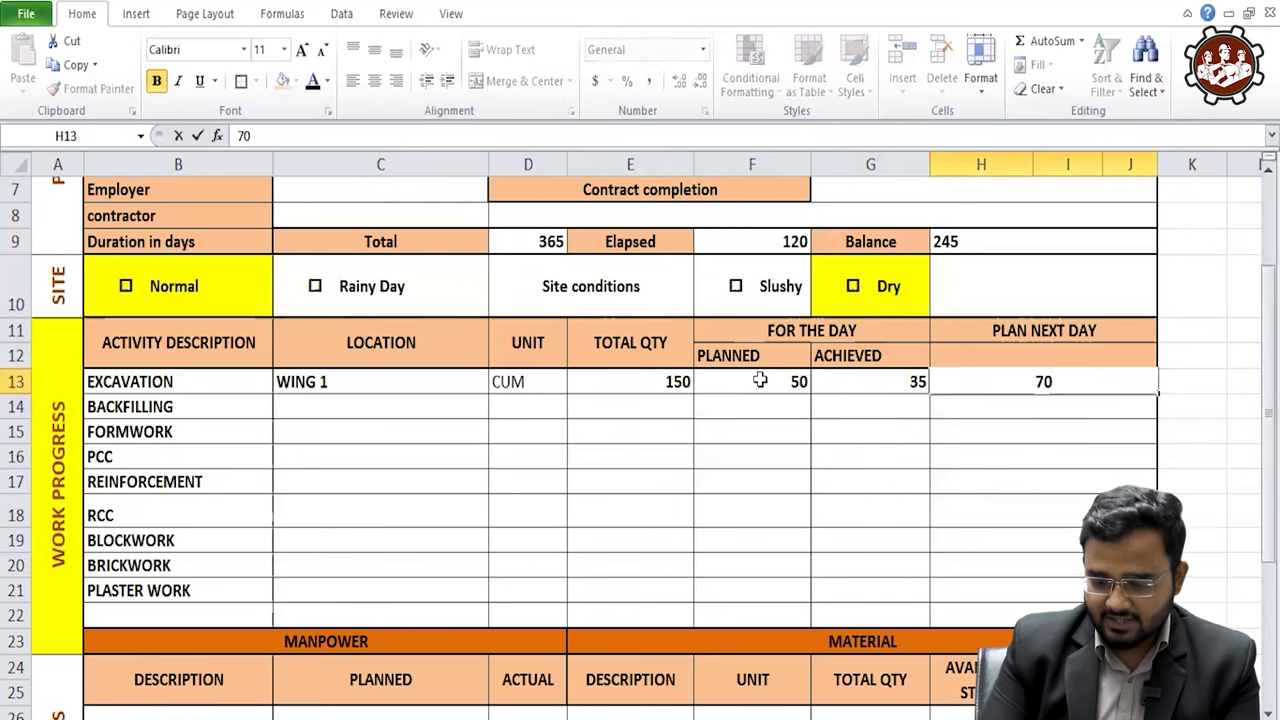
key(Left)
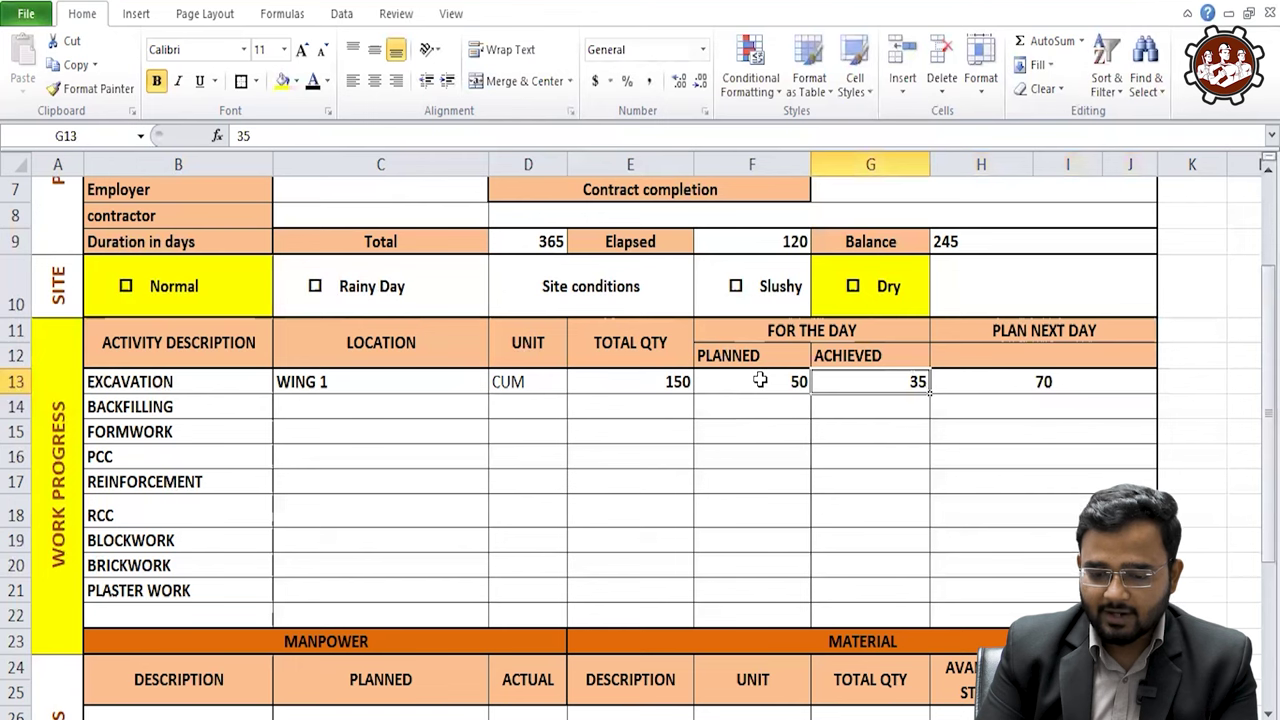
key(Left)
key(Left)
key(Left)
key(Left)
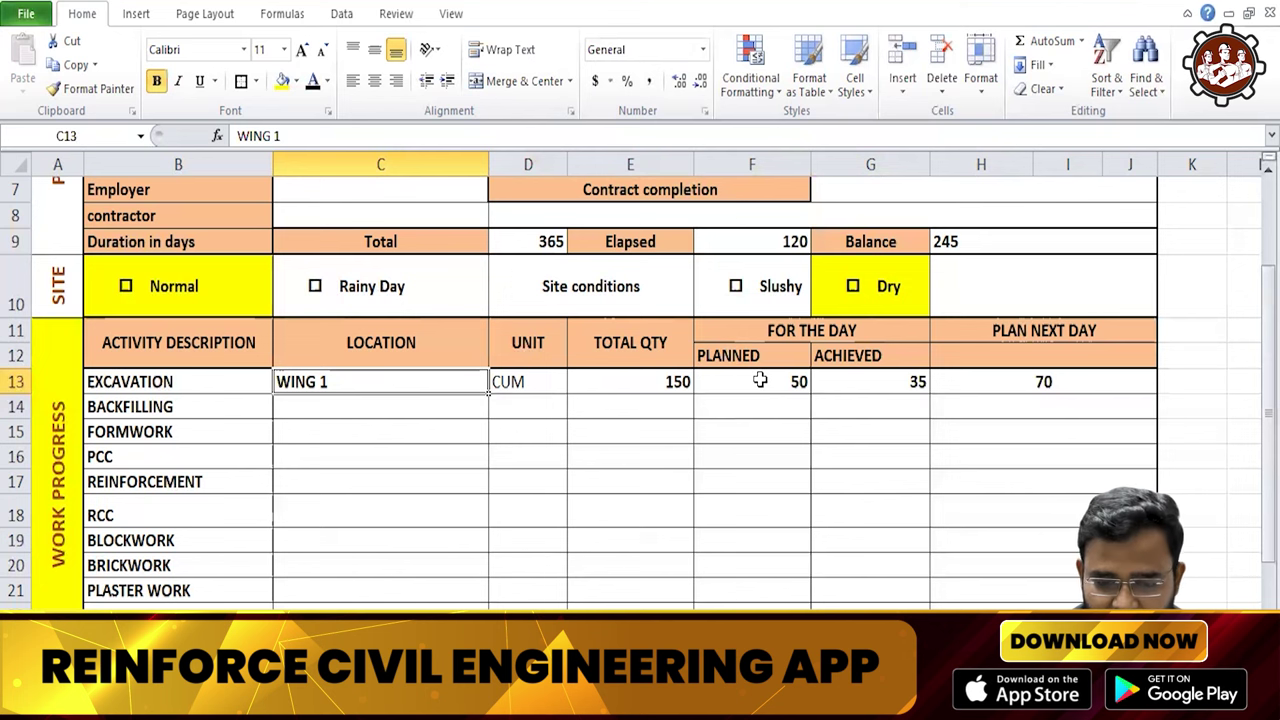
- Enter location SLAB 2, unit SQM and total quantity 200 for FORMWORK
click(434, 417)
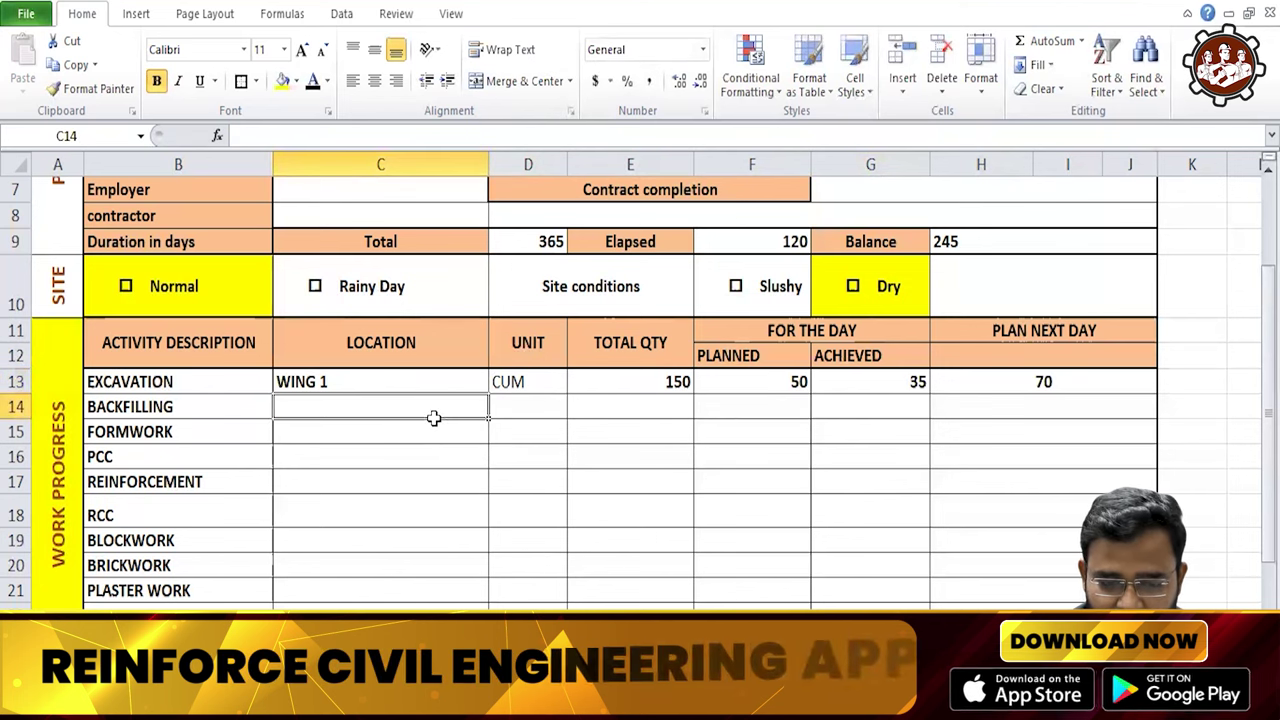
click(424, 435)
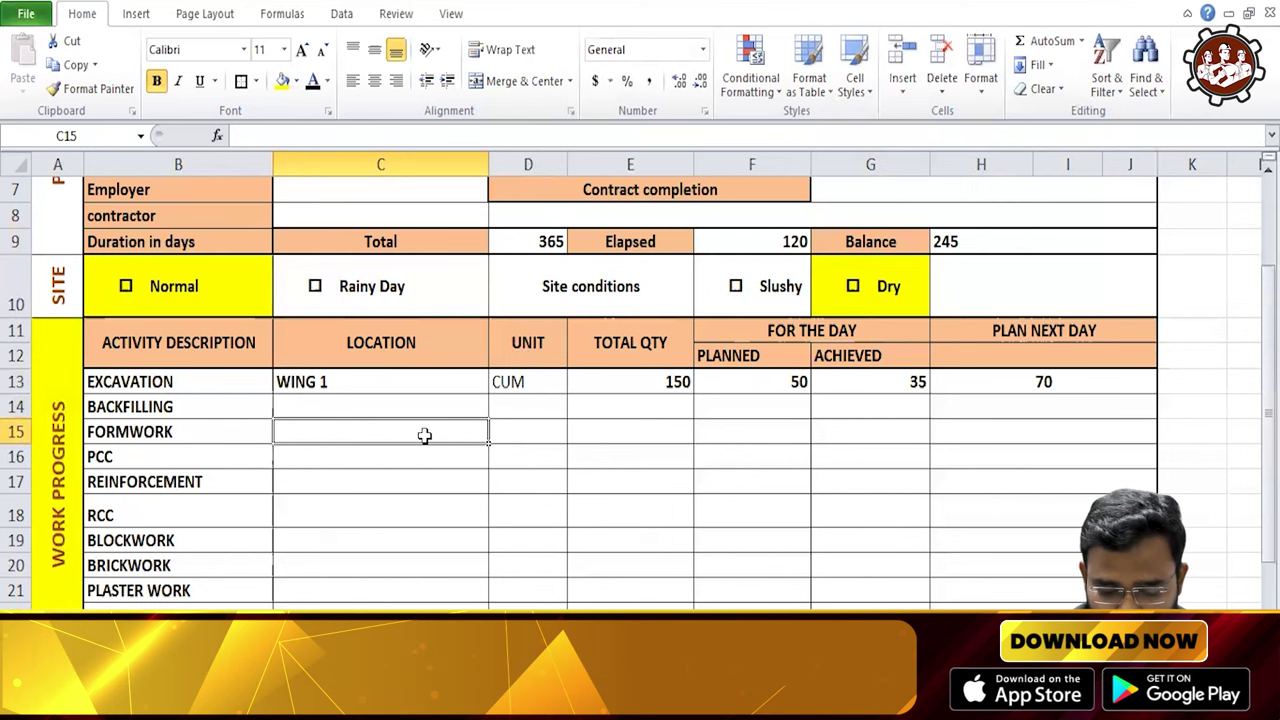
text(SLAB )
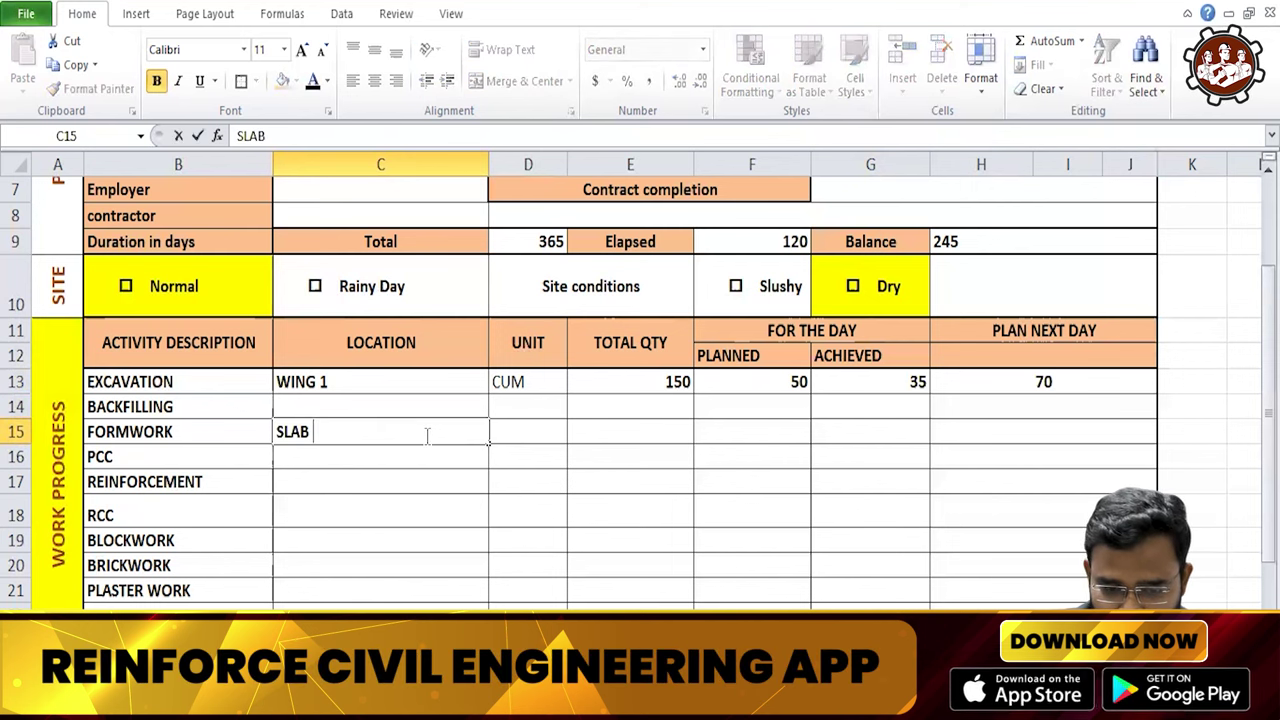
text(2)
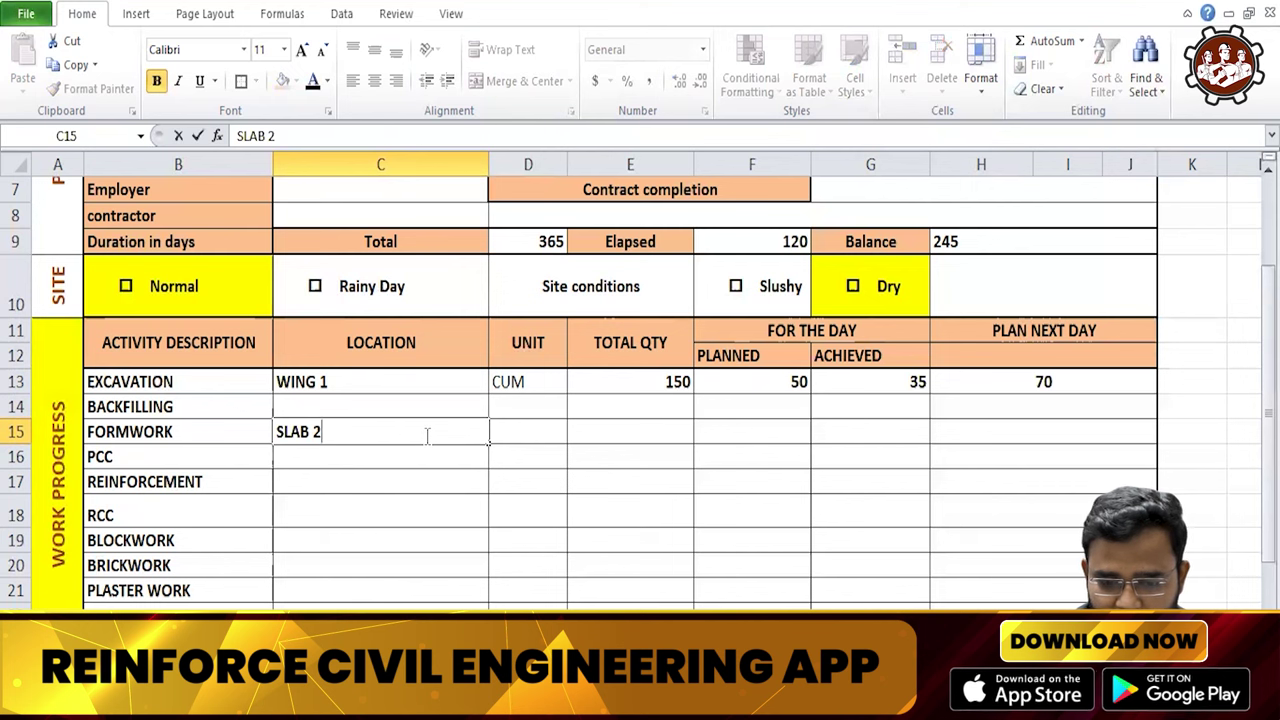
key(Tab)
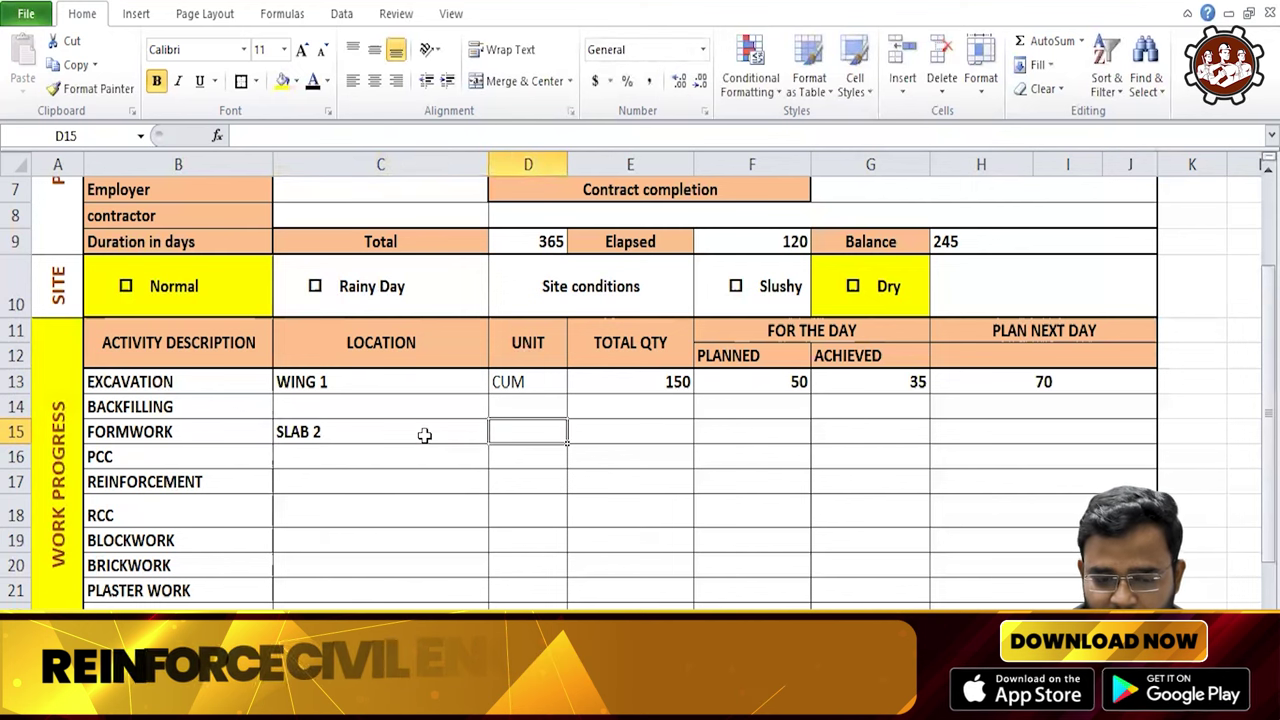
text(S)
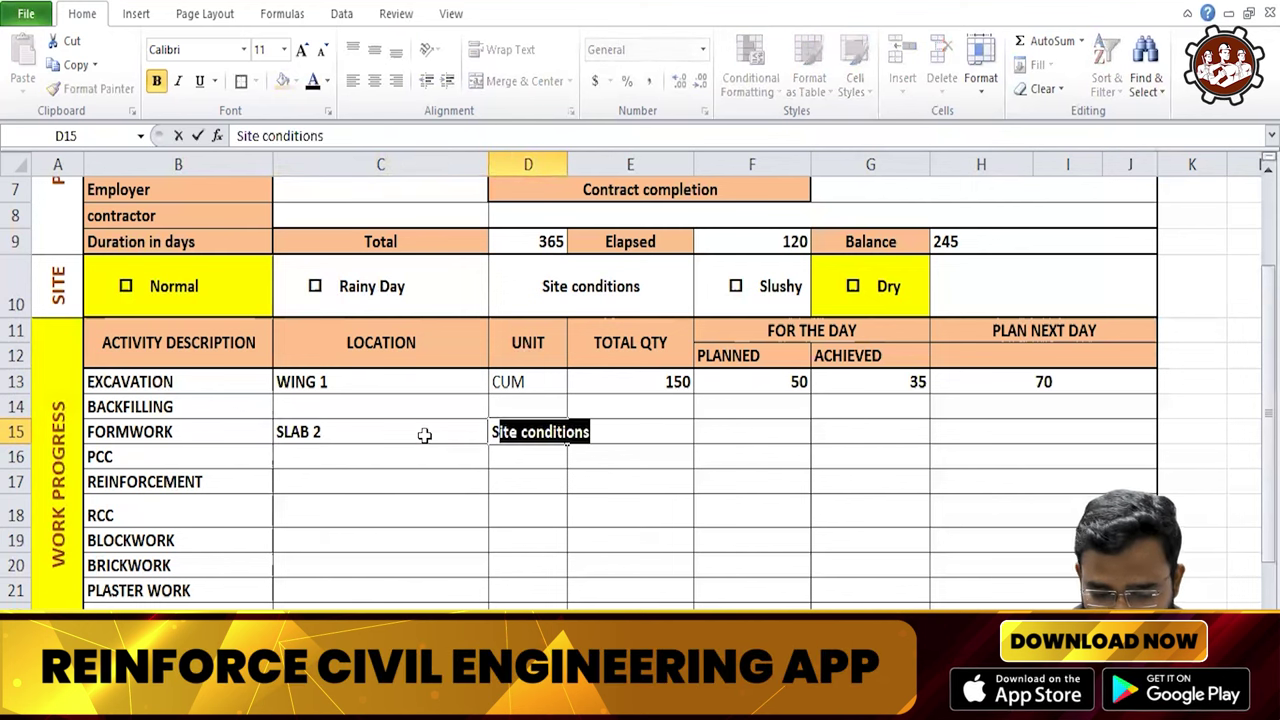
text(QM)
key(Tab)
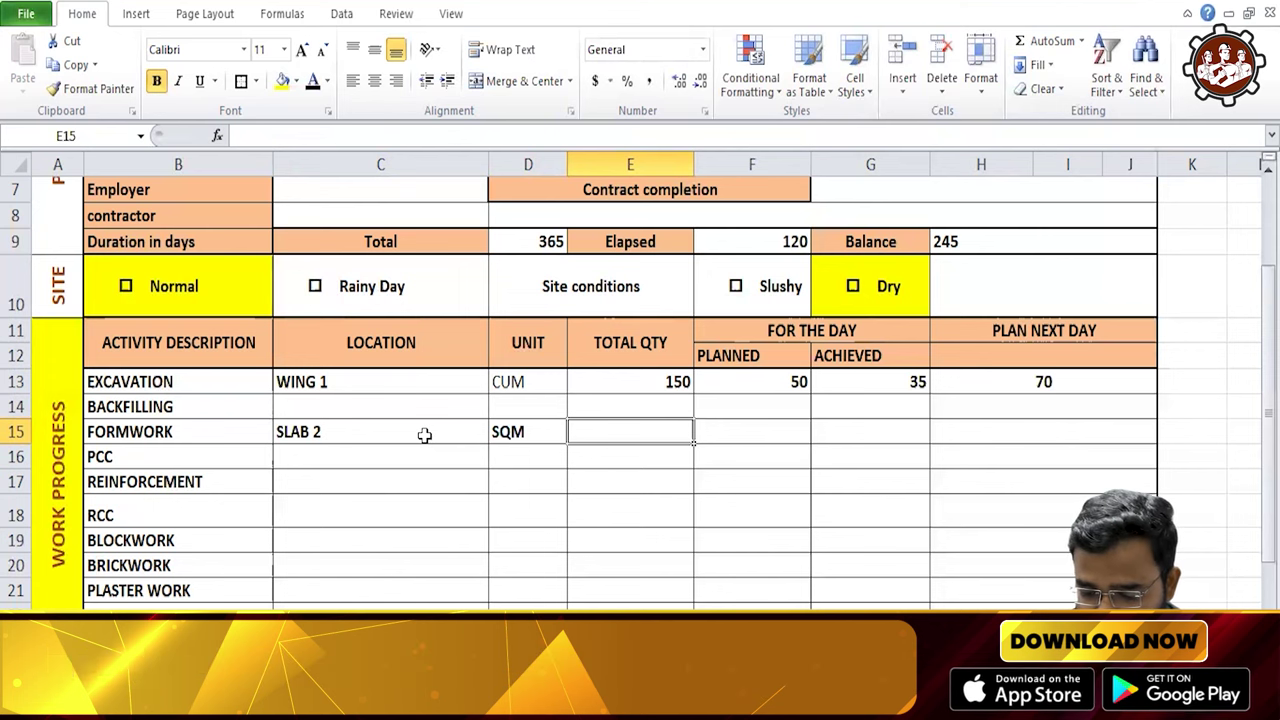
text(200)
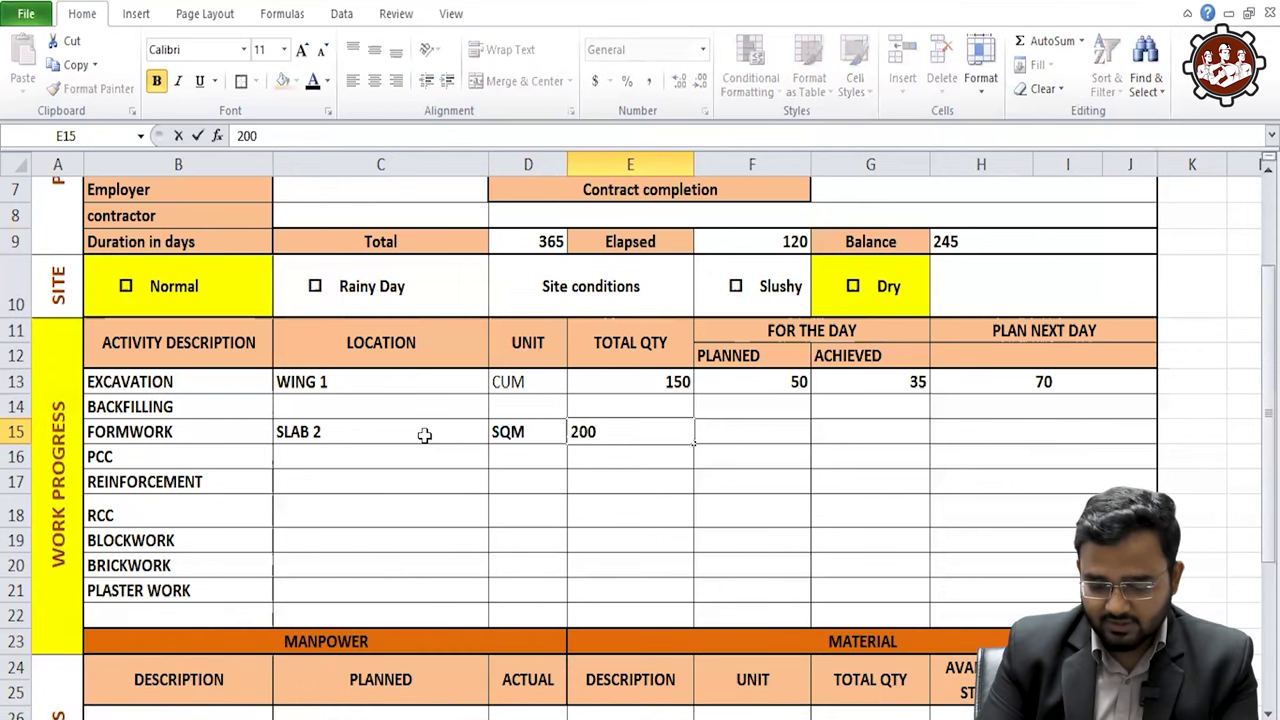
key(Tab)
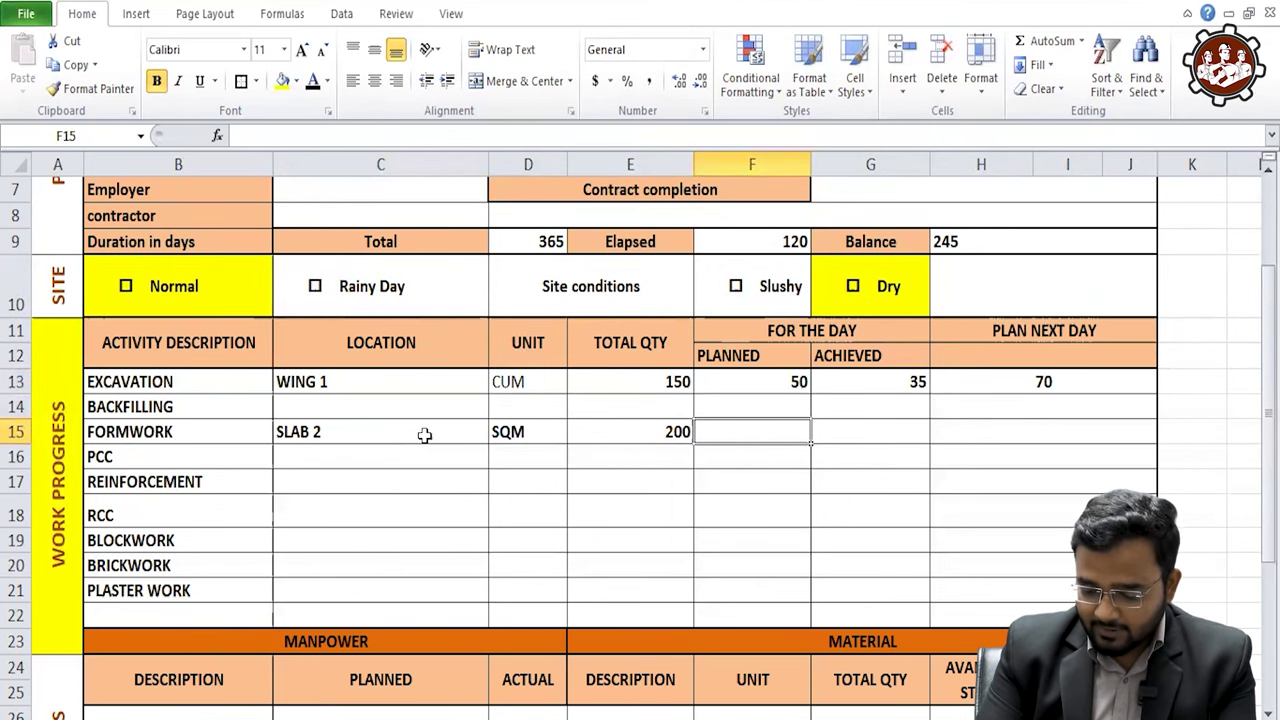
- Enter planned 40, achieved 38 and 60 planned next day for FORMWORK
text(40S)
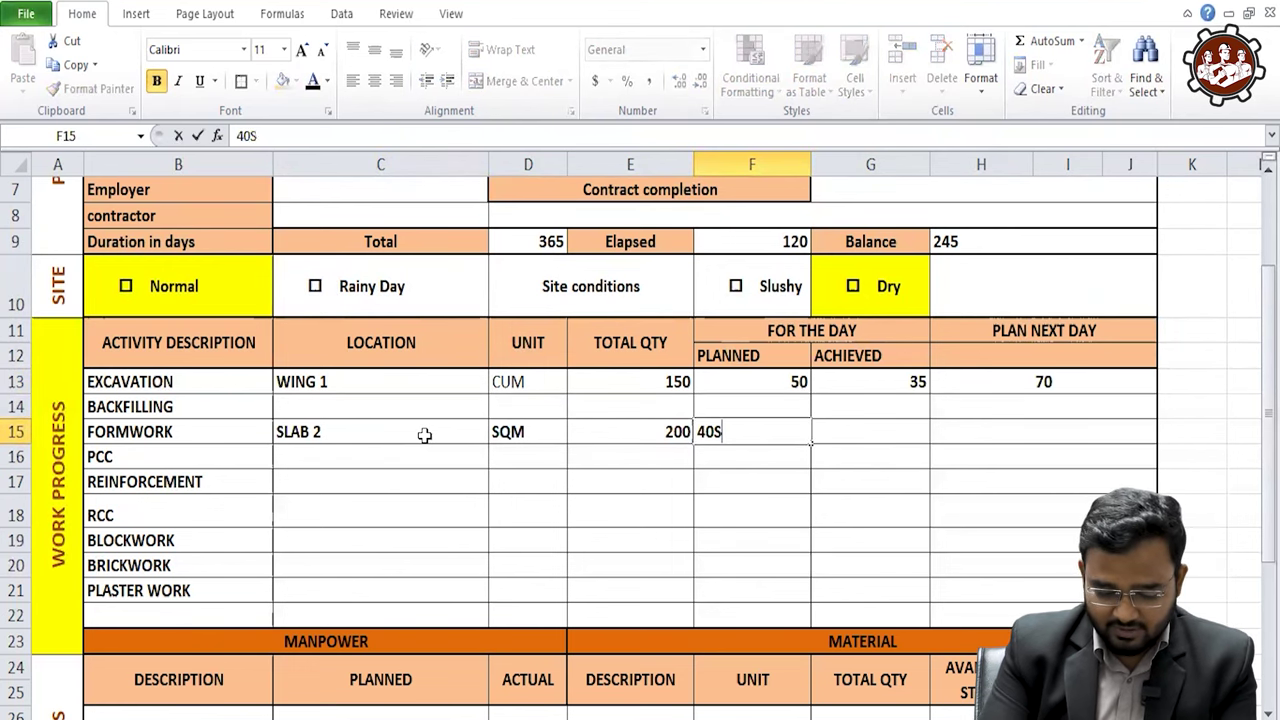
text(Q\)
key(BackSpace)
key(BackSpace)
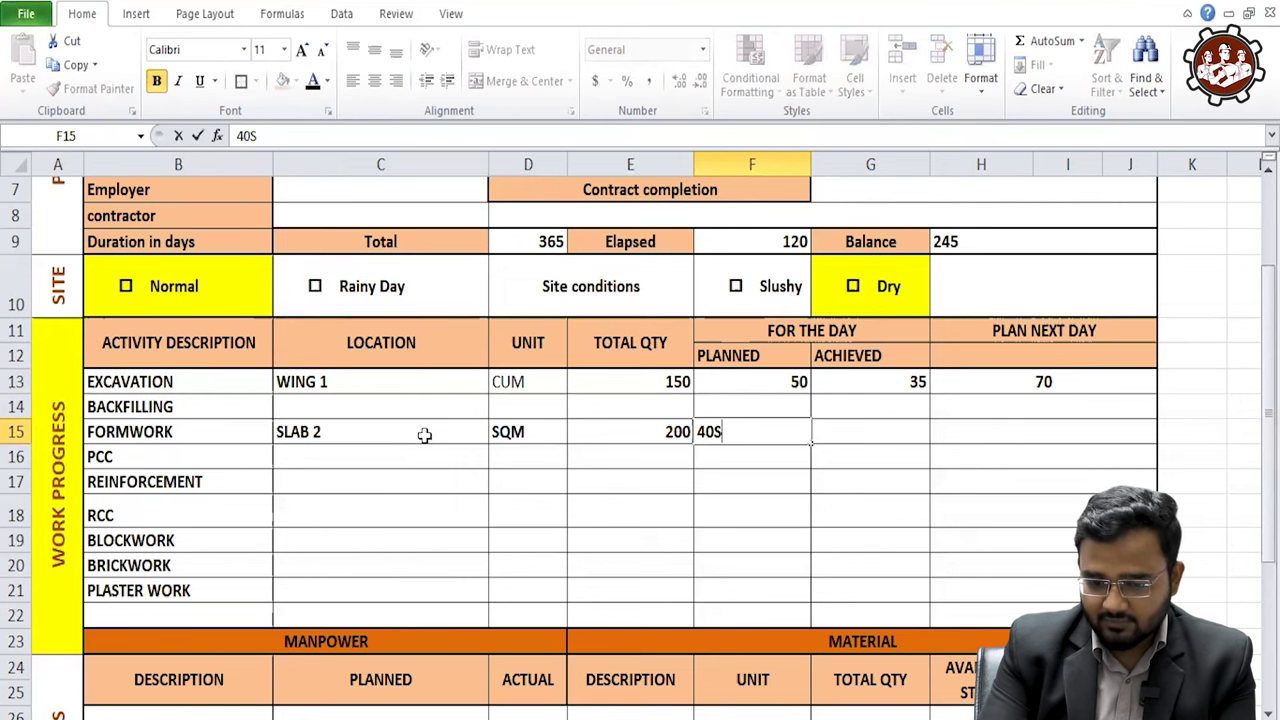
key(BackSpace)
key(Tab)
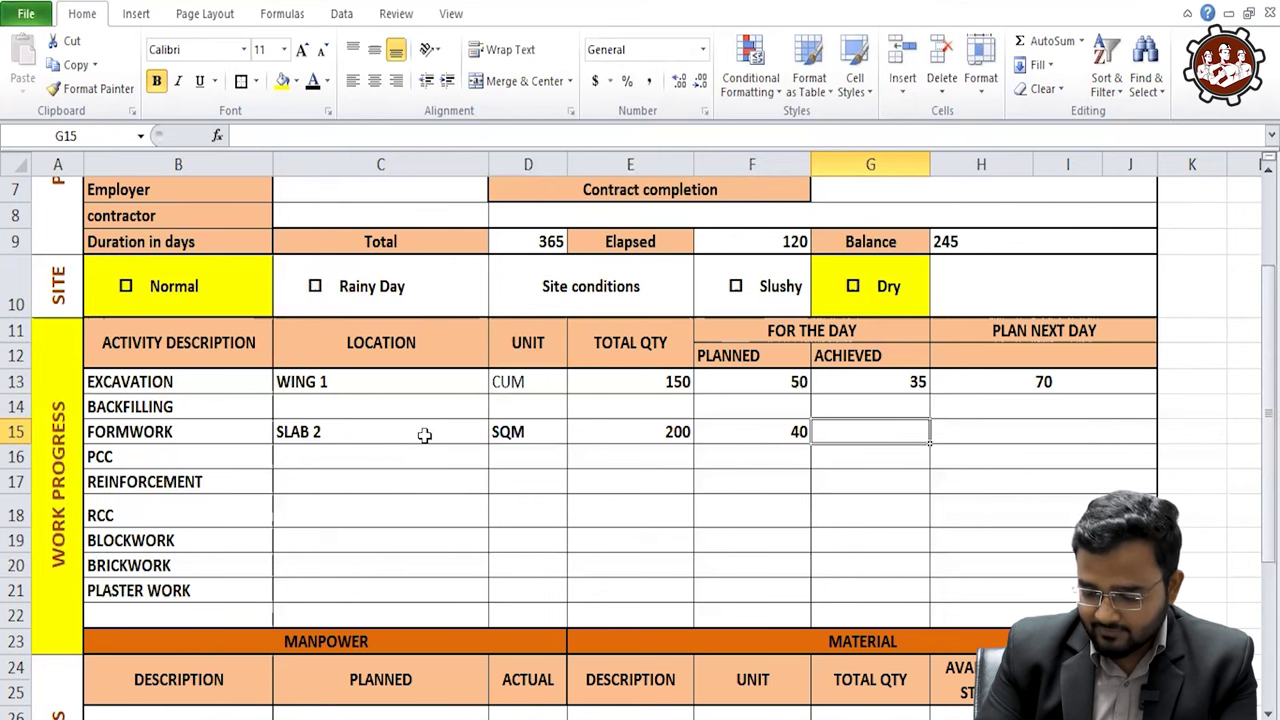
text(38)
key(Tab)
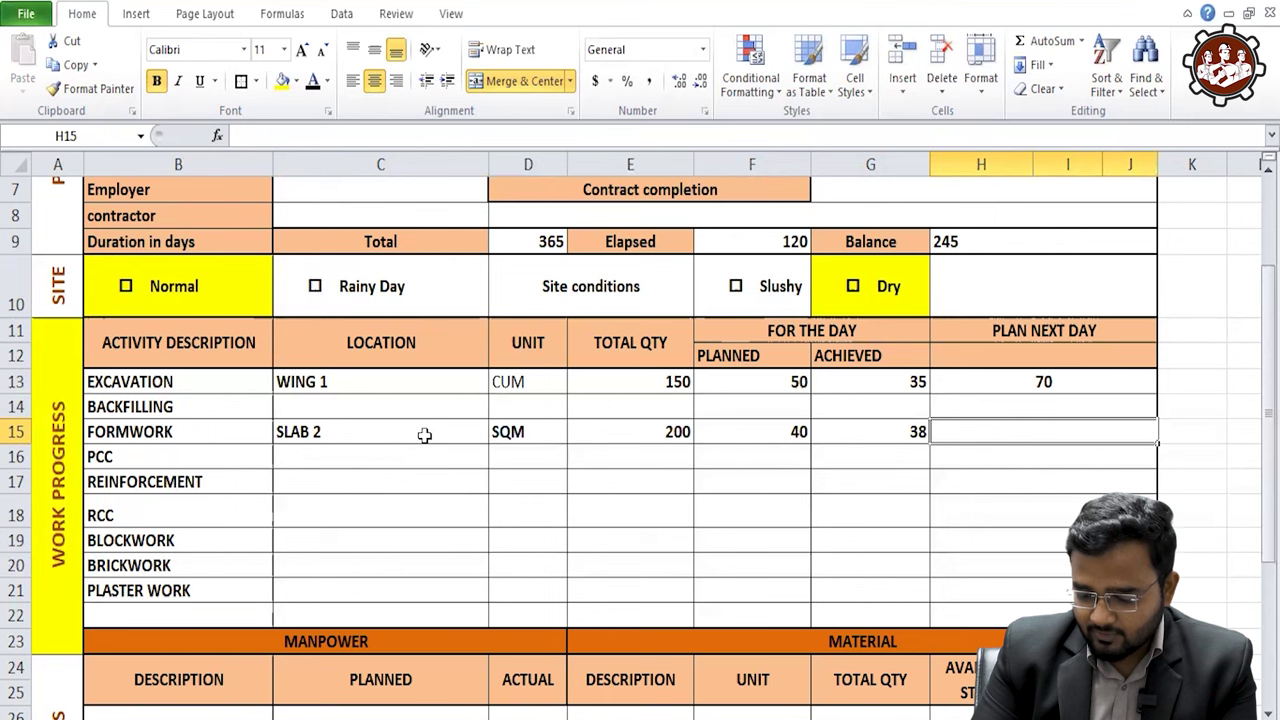
text(60)
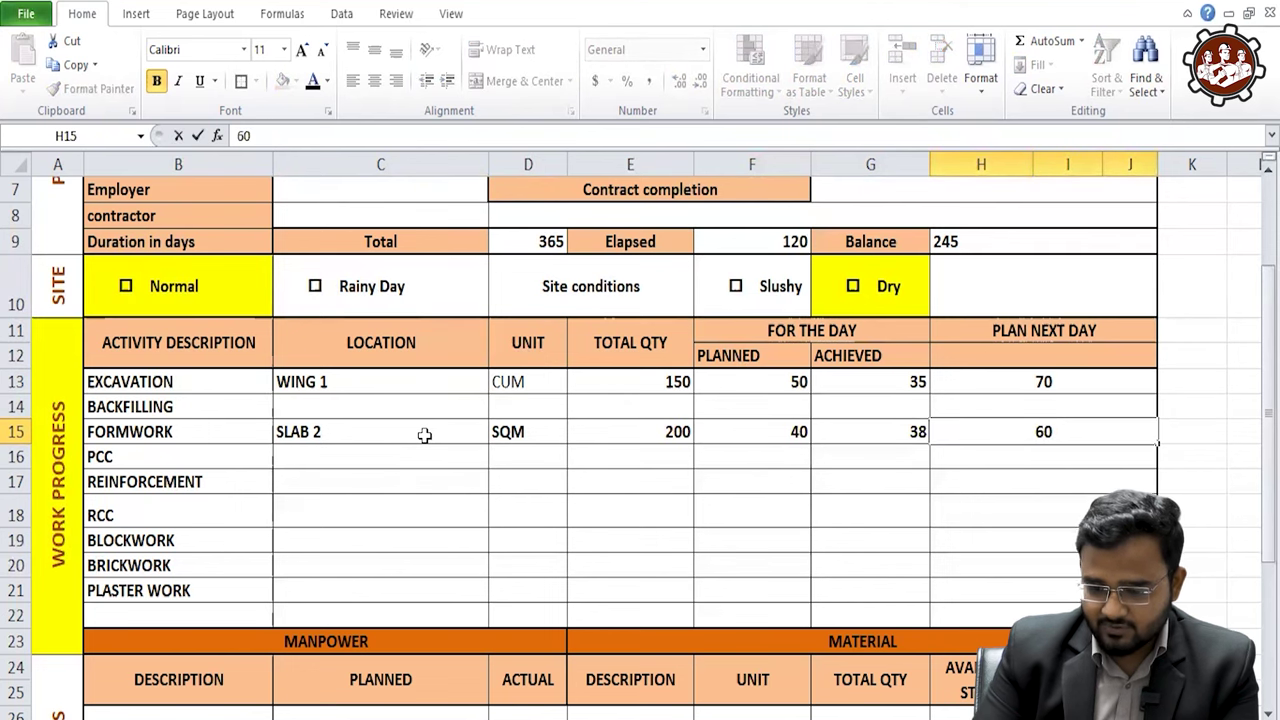
key(Left)
key(Left)
key(Left)
key(Left)
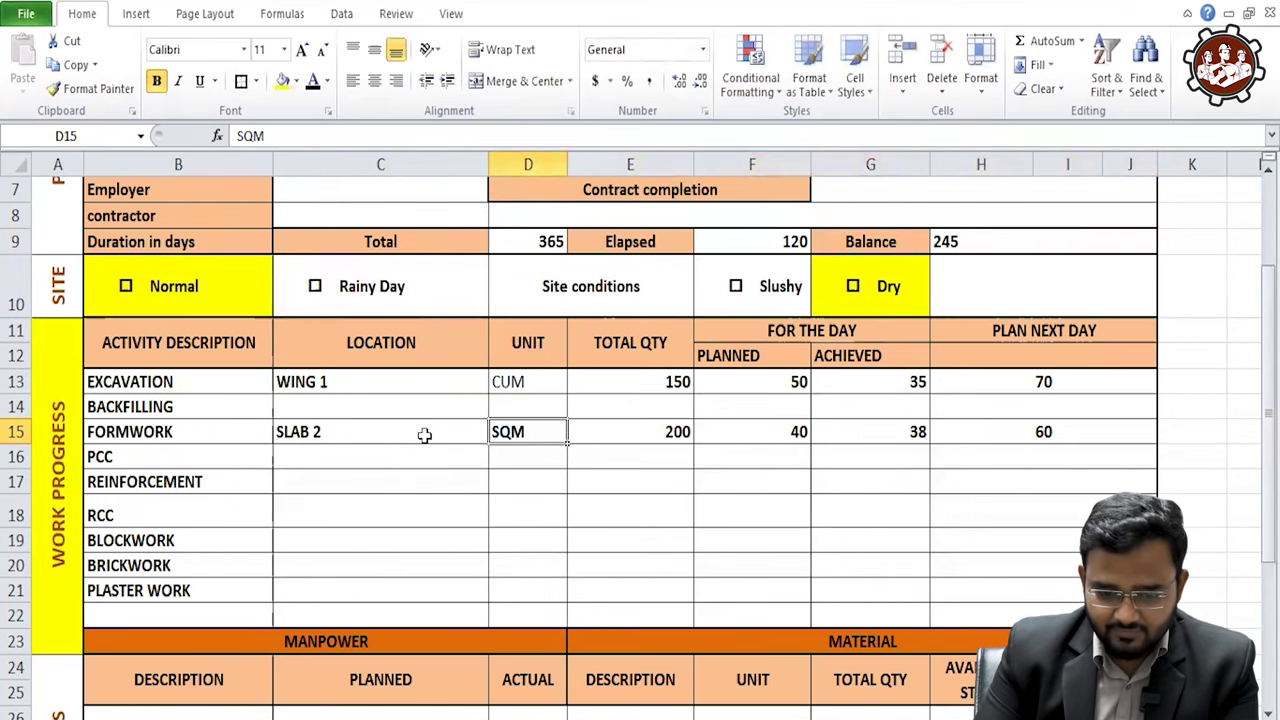
key(Left)
key(Down)
key(Down)
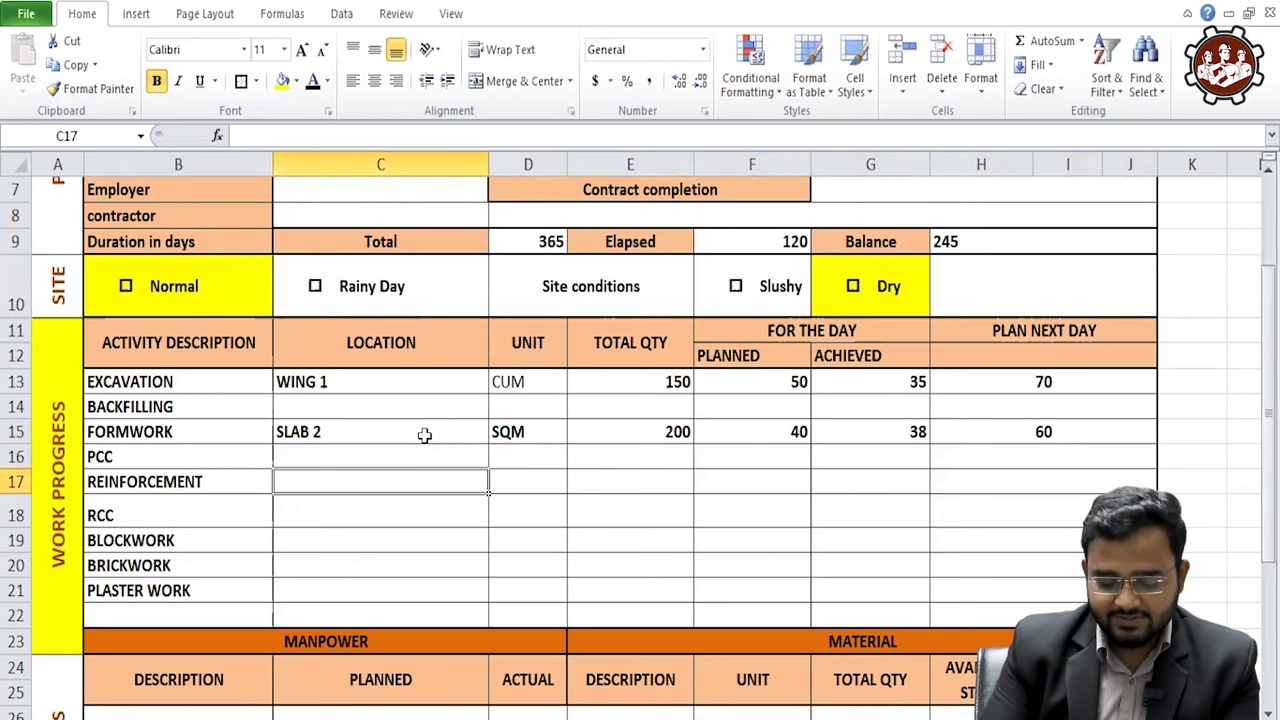
- Enter SLAB 1, TONNE, 25, 10 and 9 across the REINFORCEMENT row C17:G17
text(S)
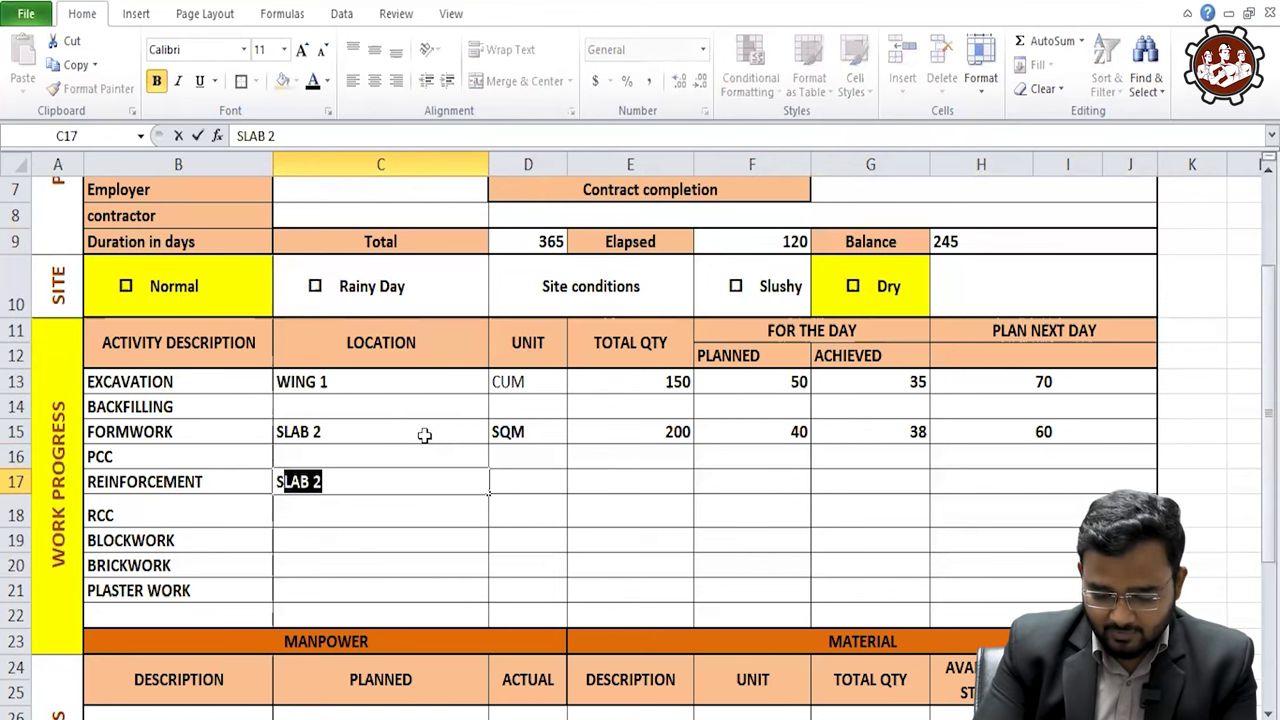
text(LAB 1)
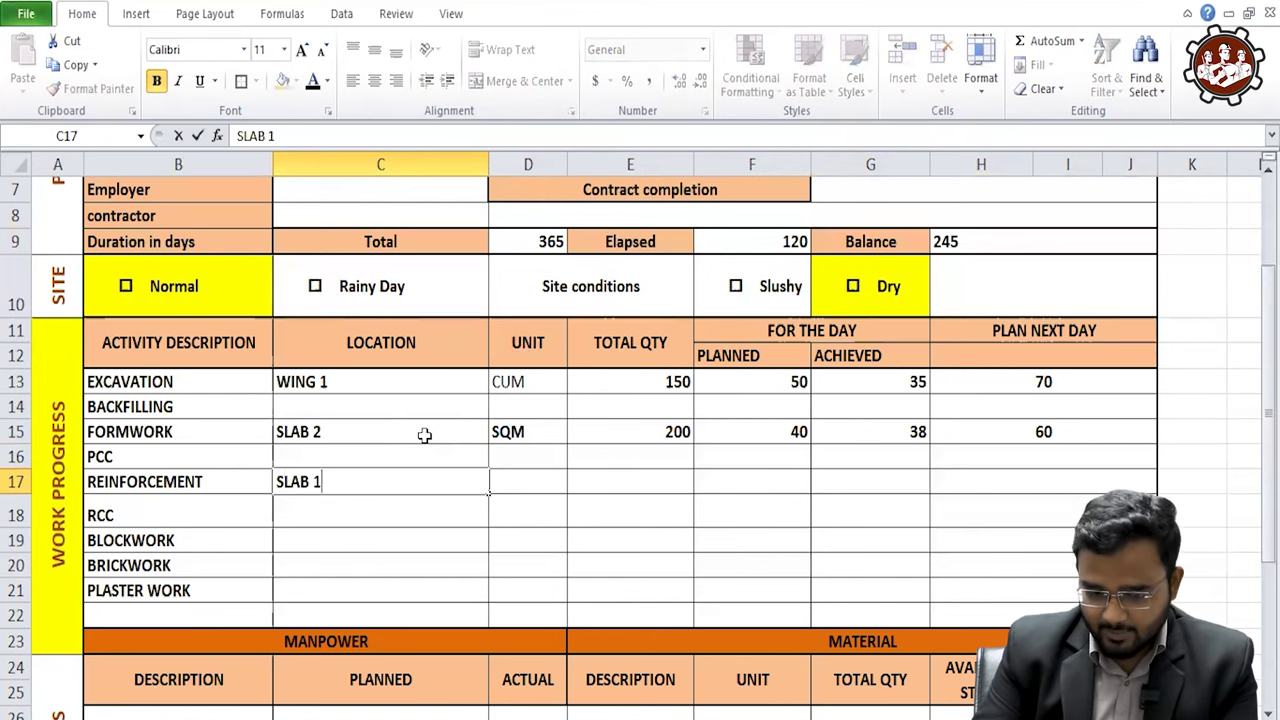
key(Tab)
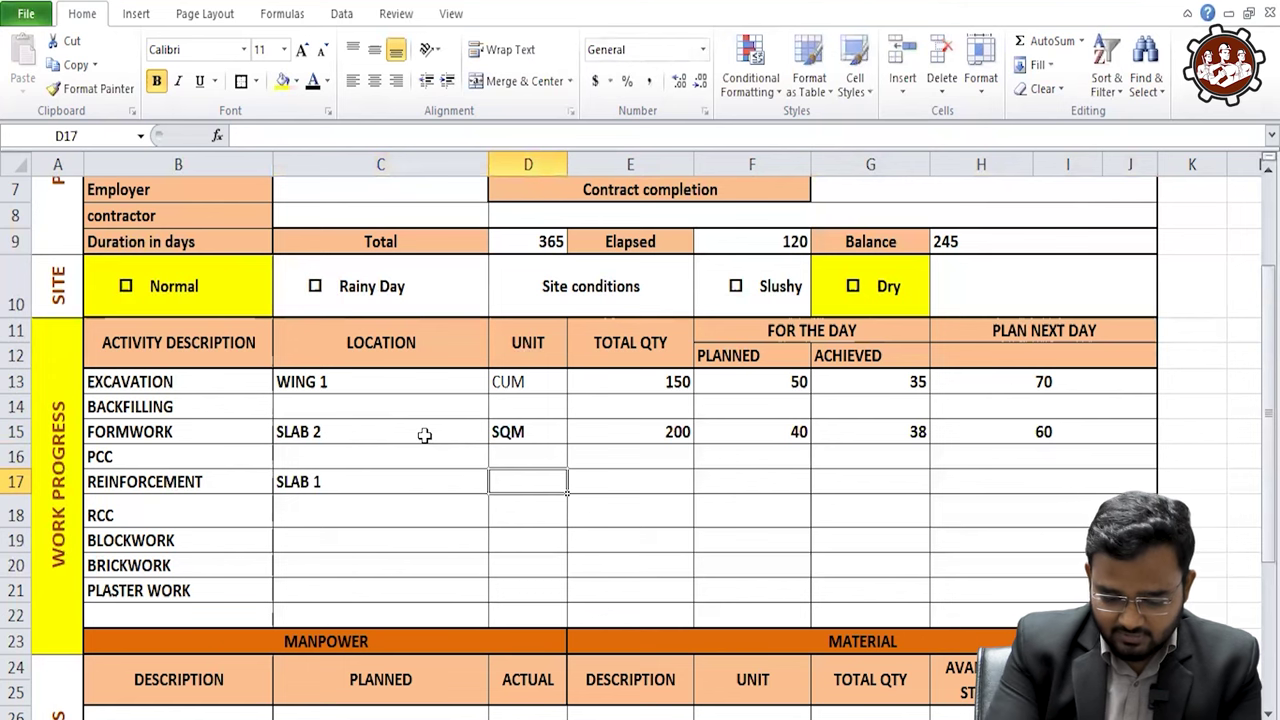
text(TONNE)
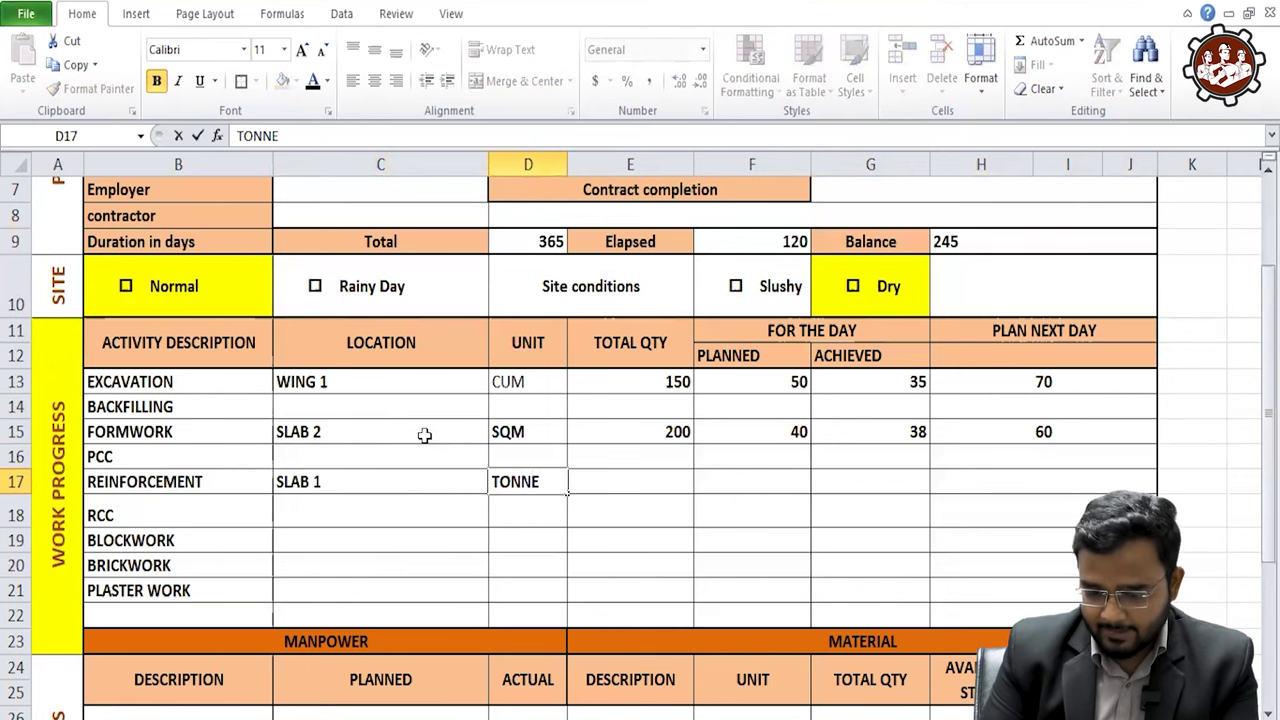
key(Tab)
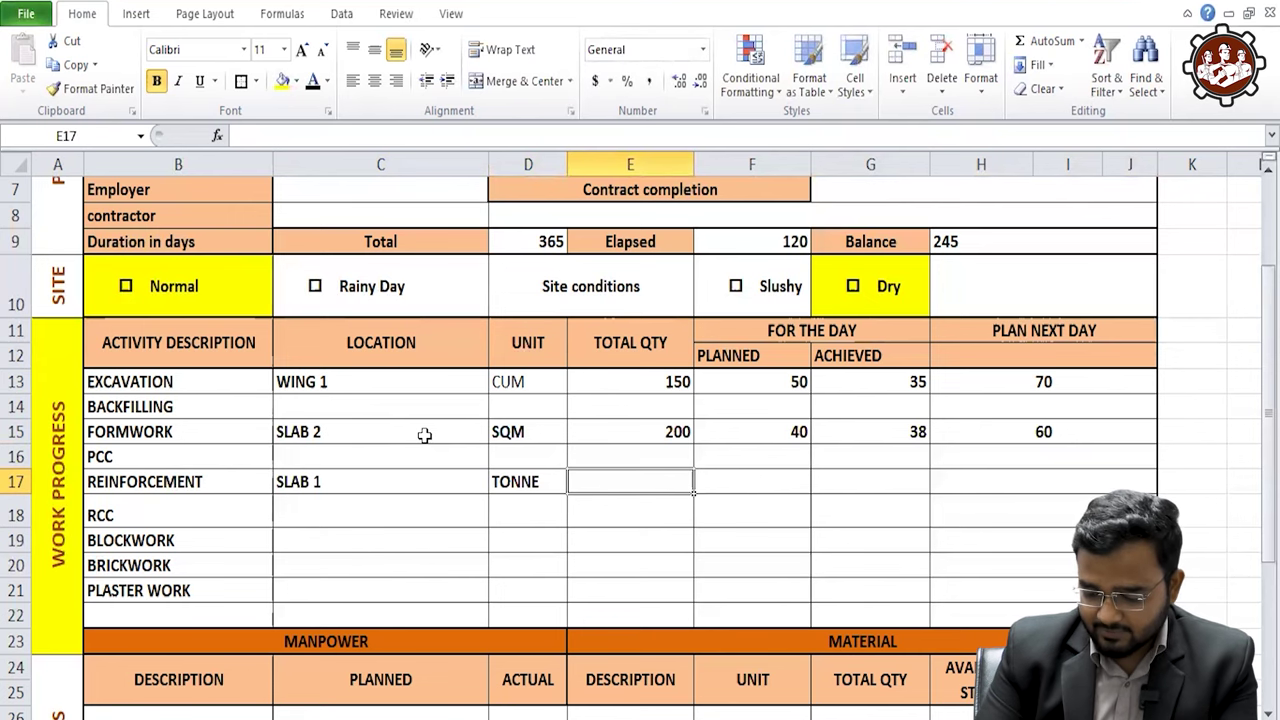
text(25)
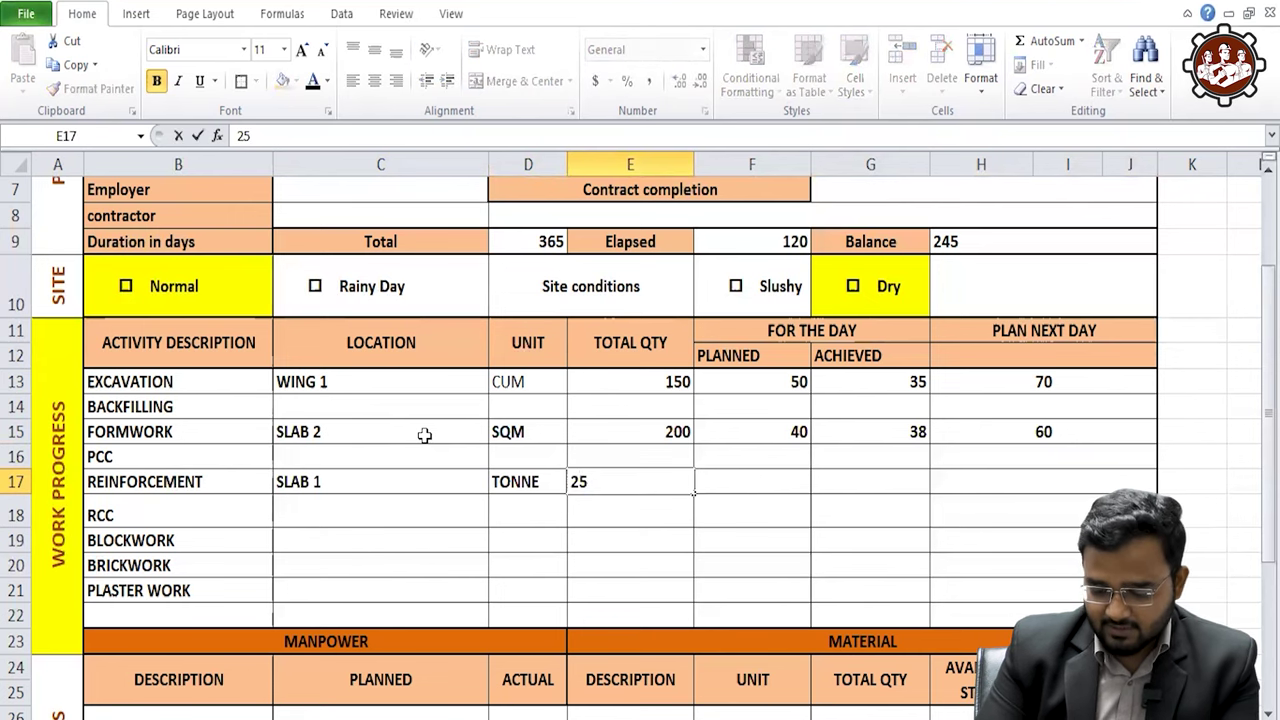
key(Tab)
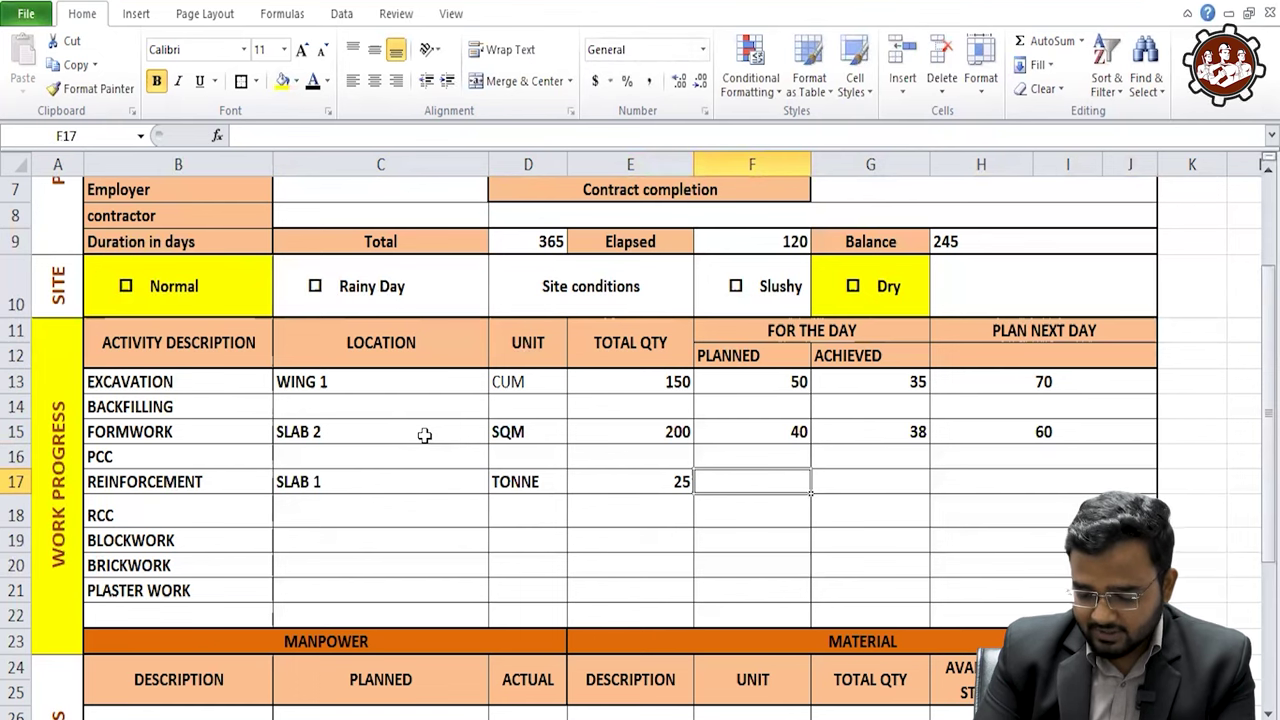
text(10)
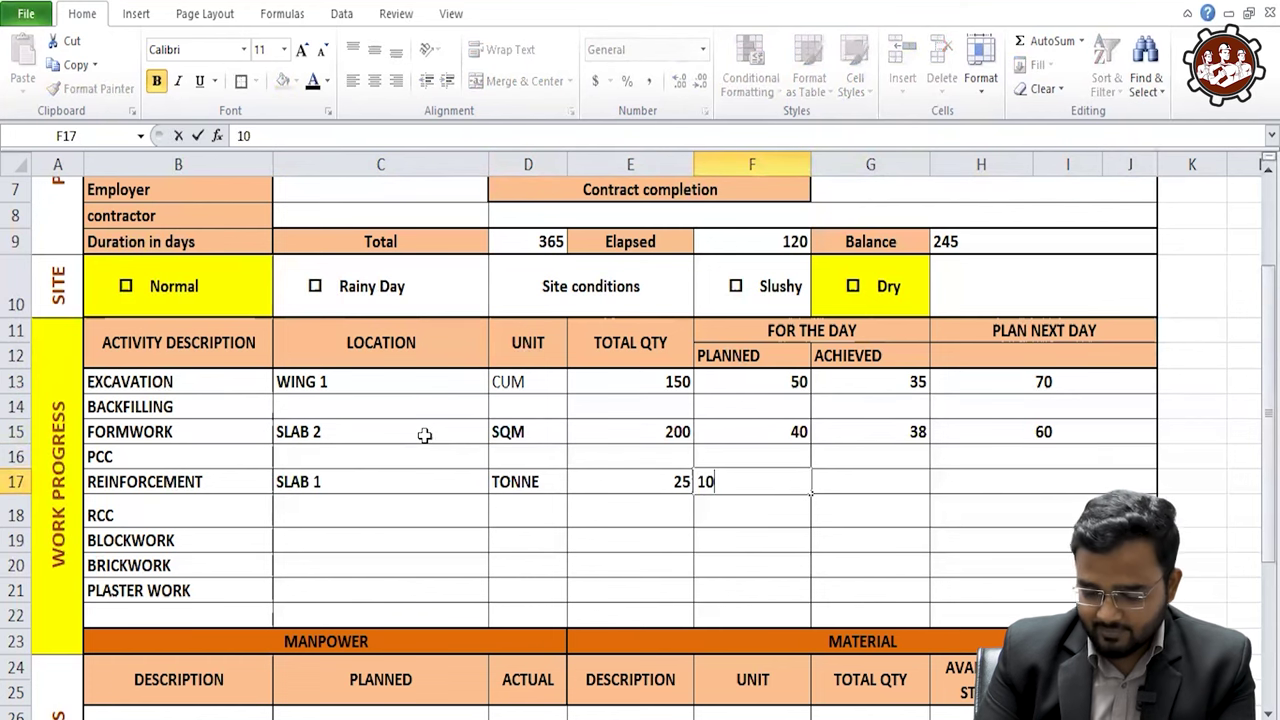
key(Tab)
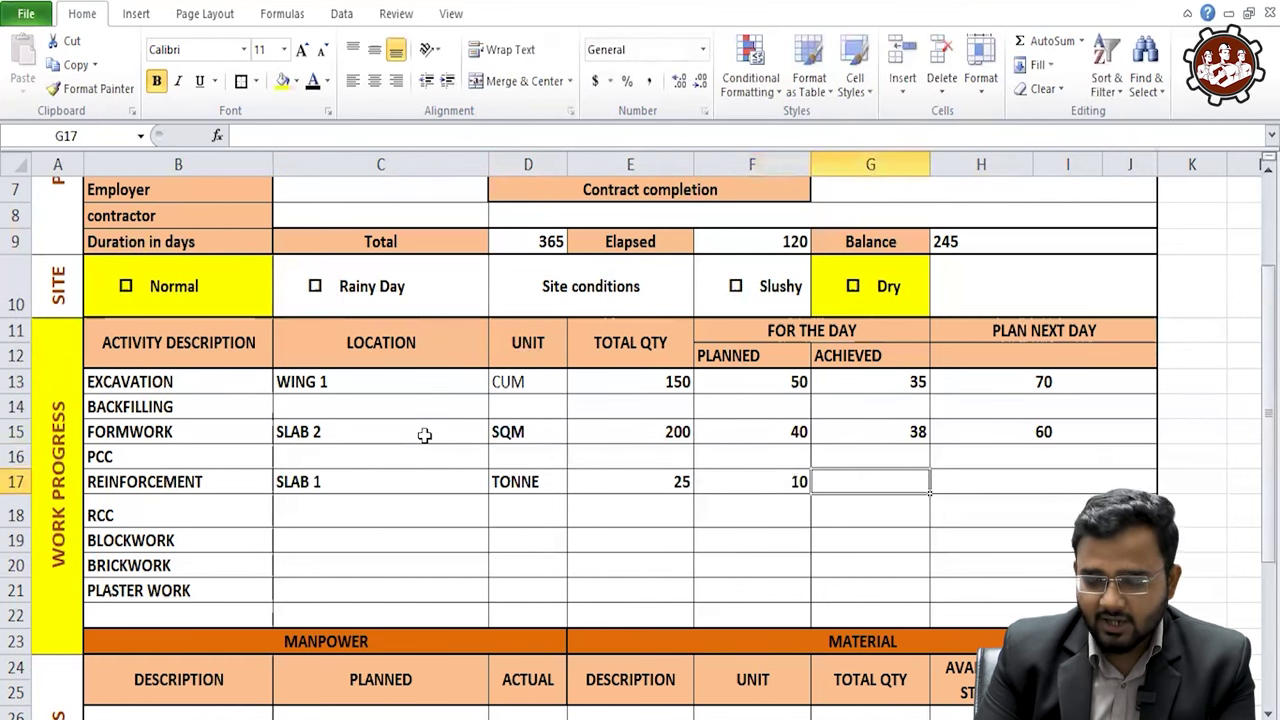
text(9)
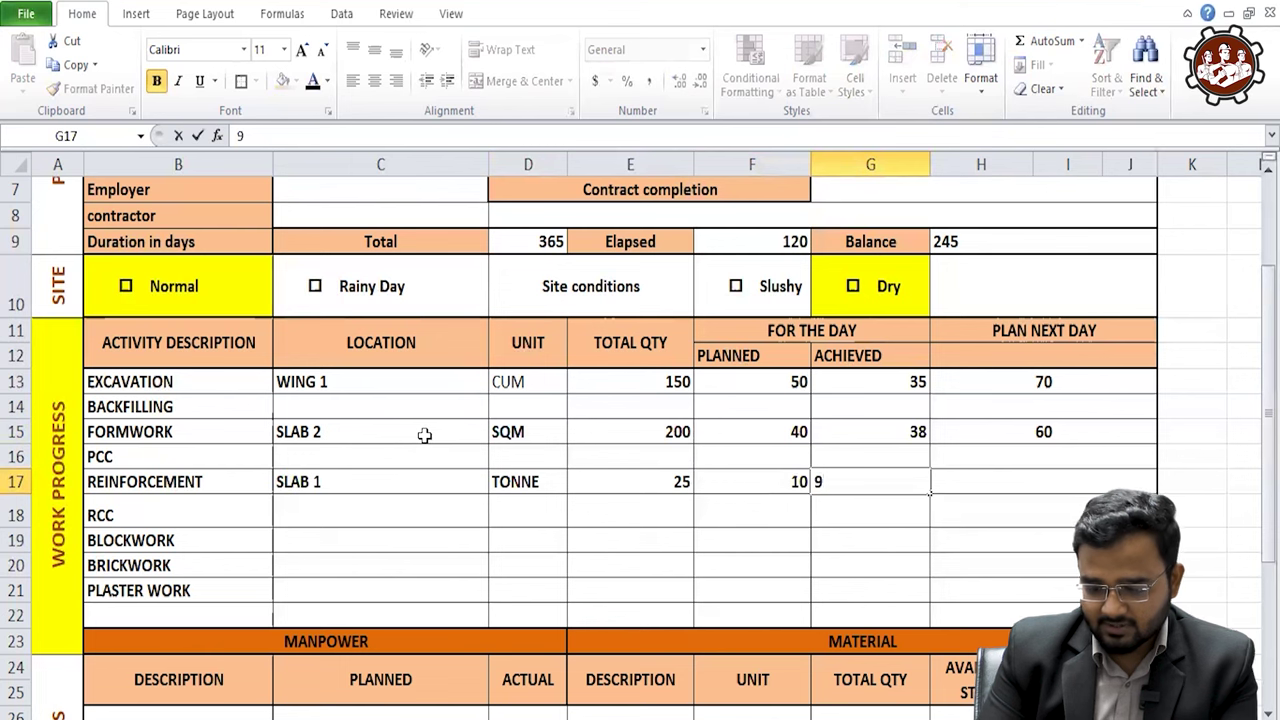
key(Tab)
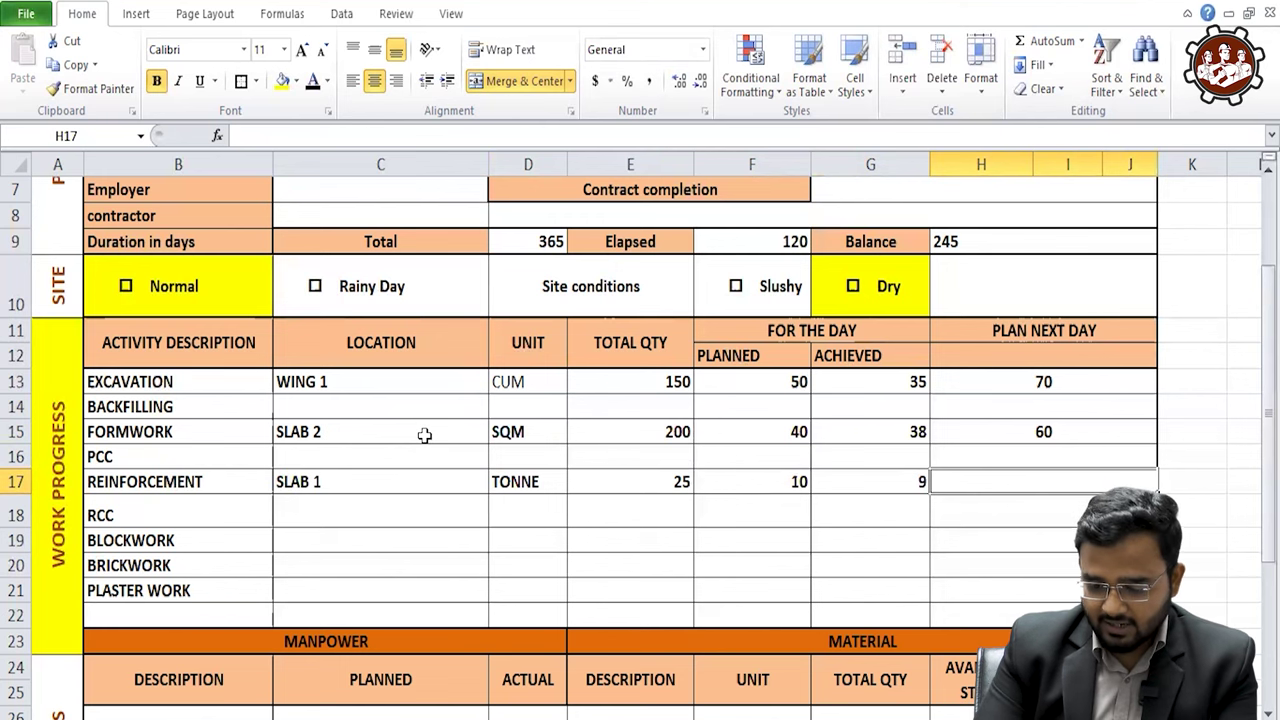
- Enter =E17-G17 in H17 so REINFORCEMENT's next-day plan shows 16
text(=)
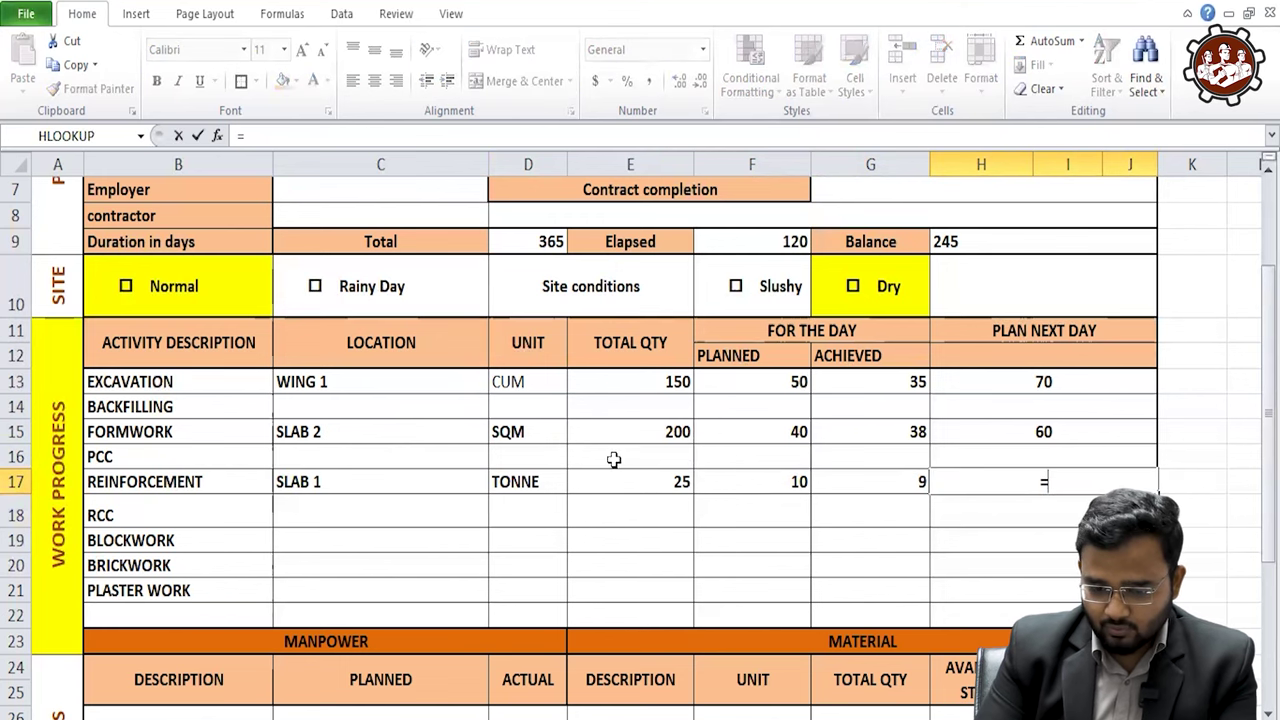
click(640, 478)
text(-)
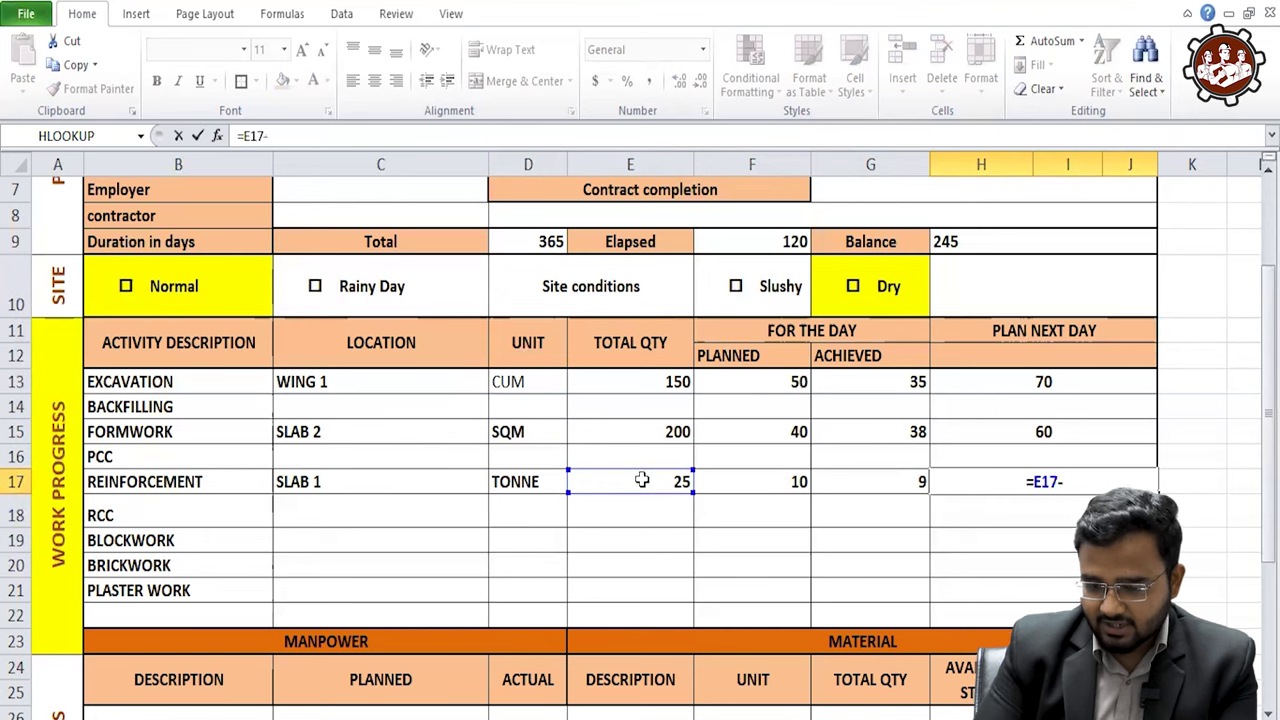
click(860, 478)
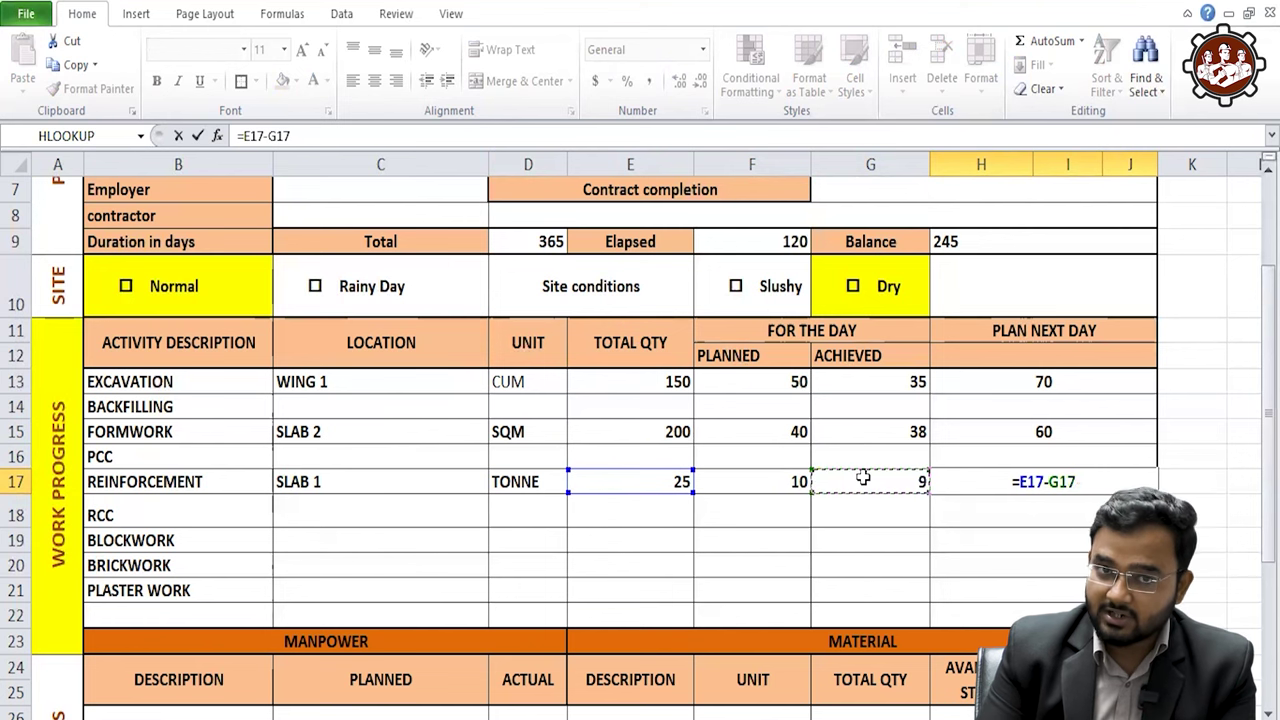
key(Return)
click(1090, 483)
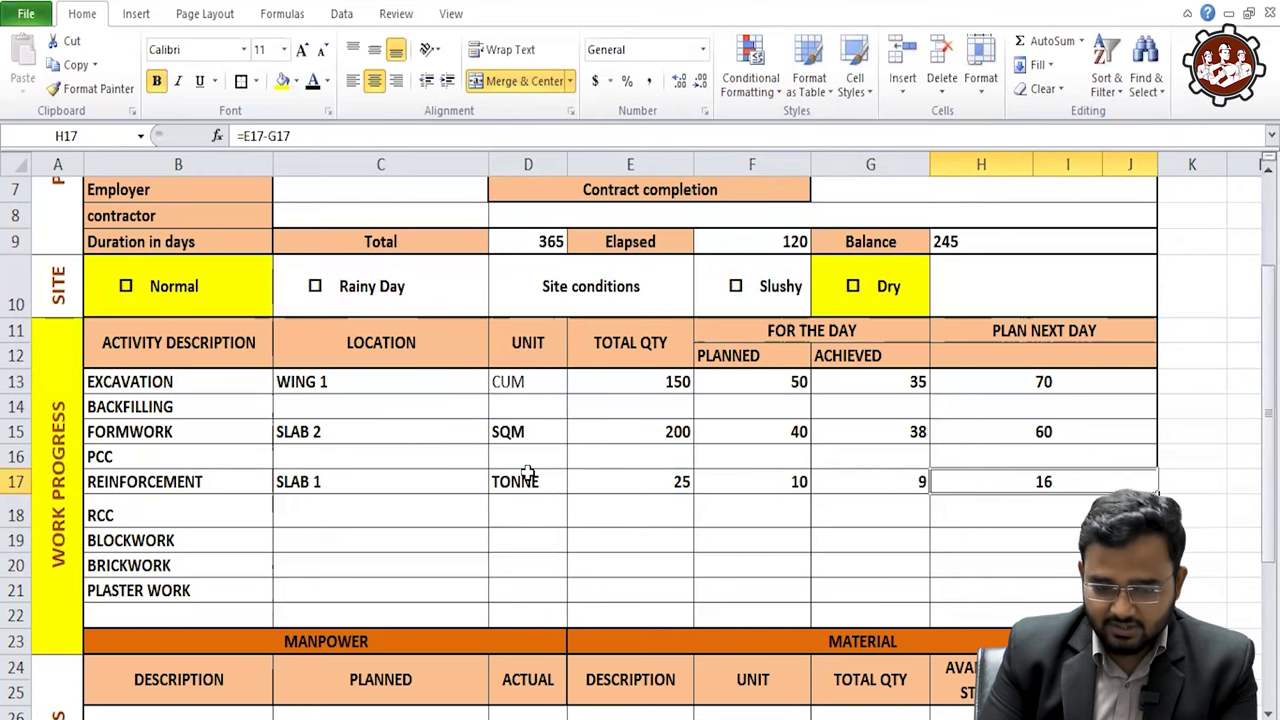
- Check the location cells of the RCC, BLOCKWORK and PLASTER WORK rows
click(327, 512)
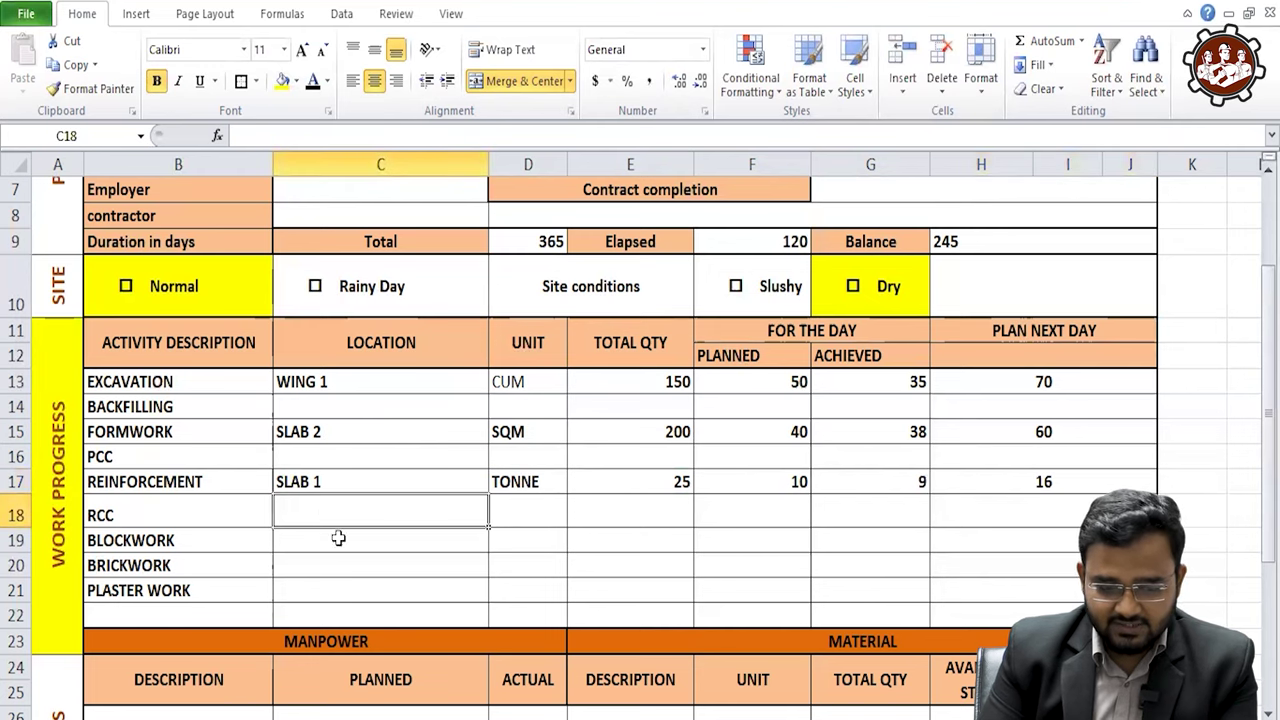
click(338, 538)
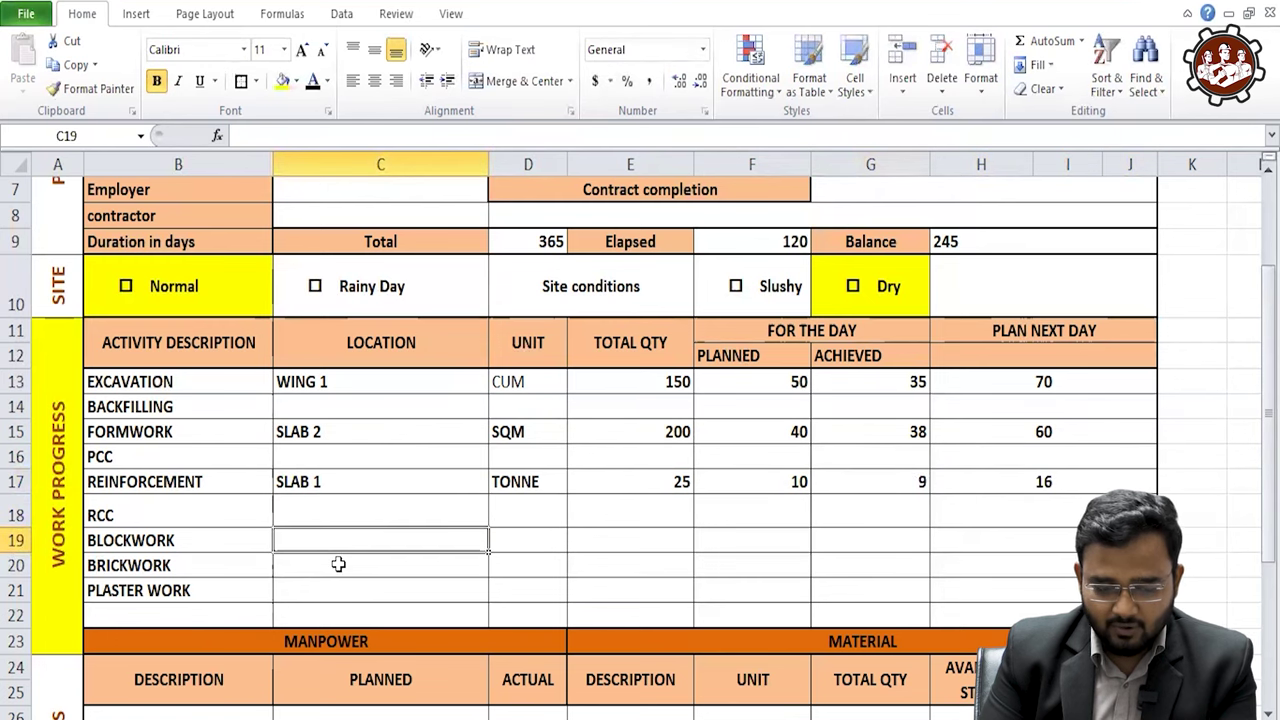
click(338, 581)
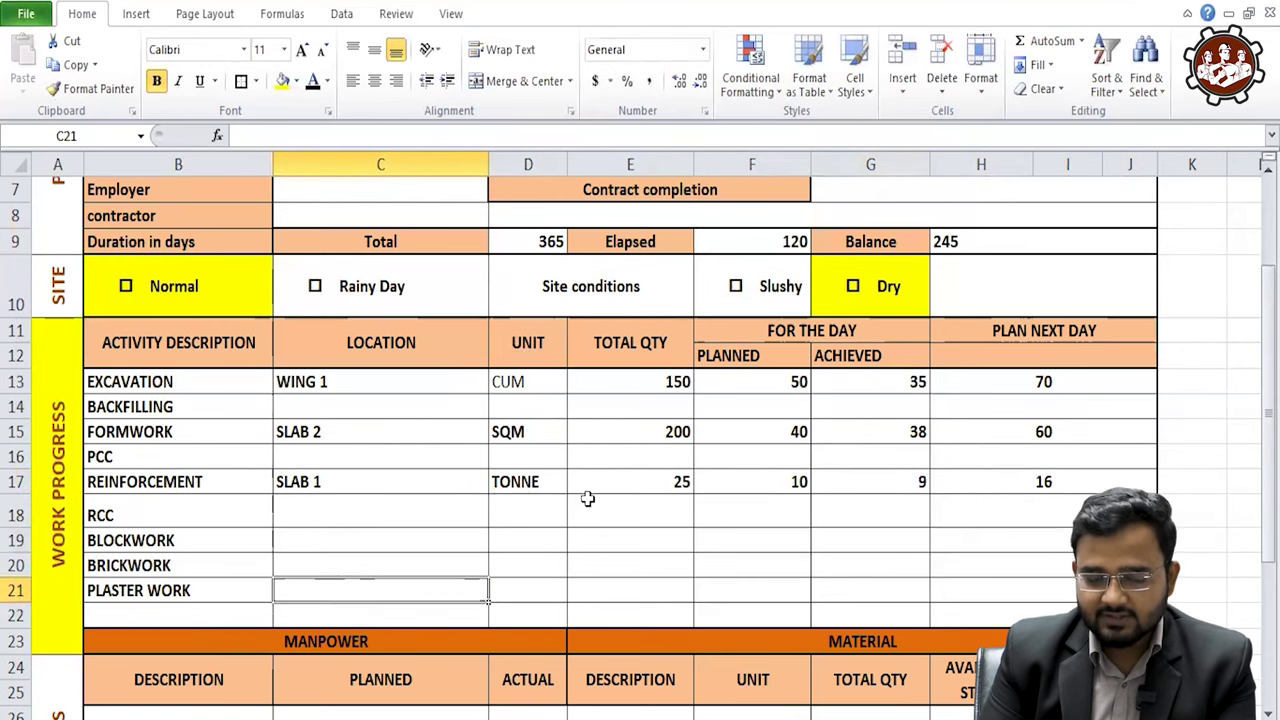
- Apply yellow fill to the merged MANPOWER/MATERIALS label in A24
scroll(587, 498, down, 2)
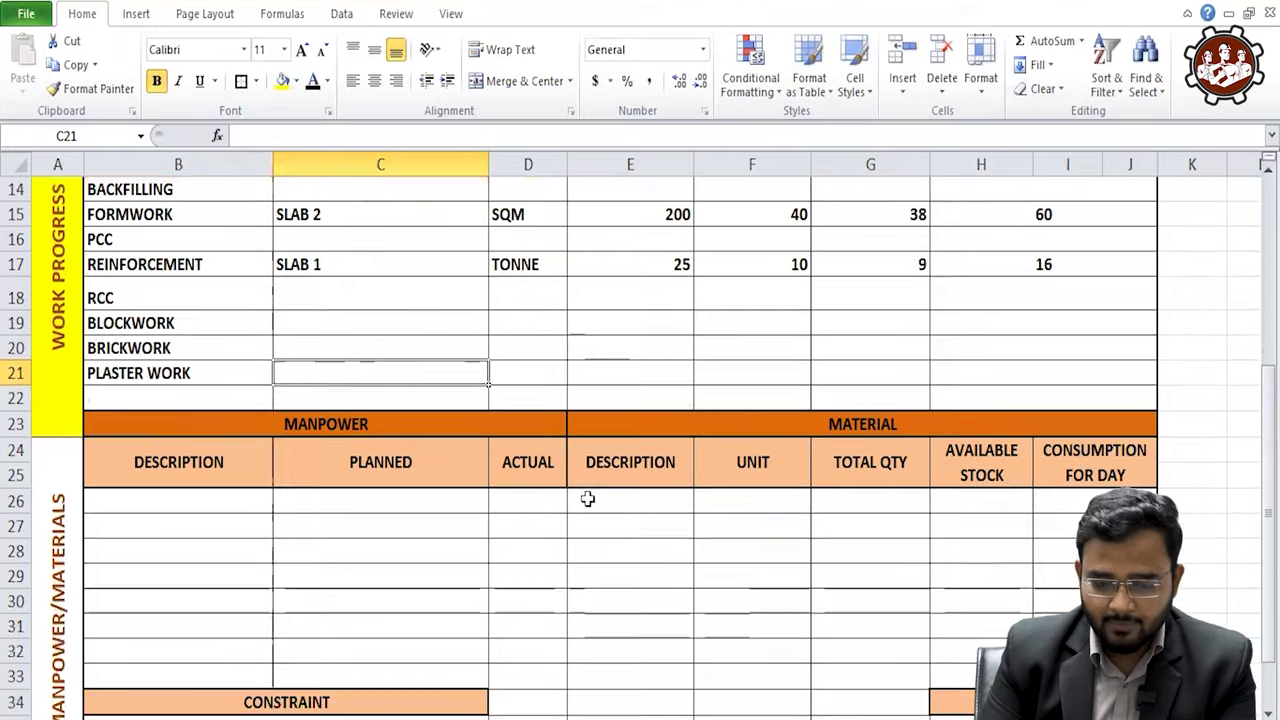
scroll(587, 498, down, 1)
scroll(587, 498, down, 1)
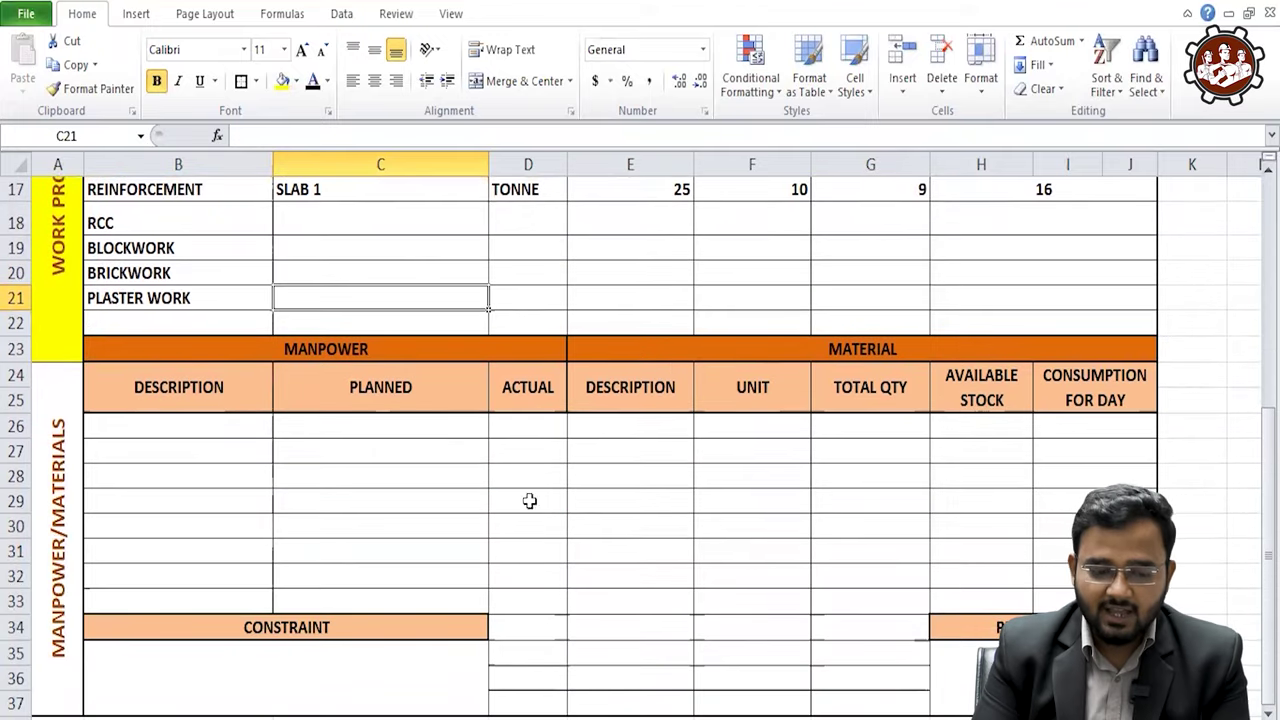
click(66, 545)
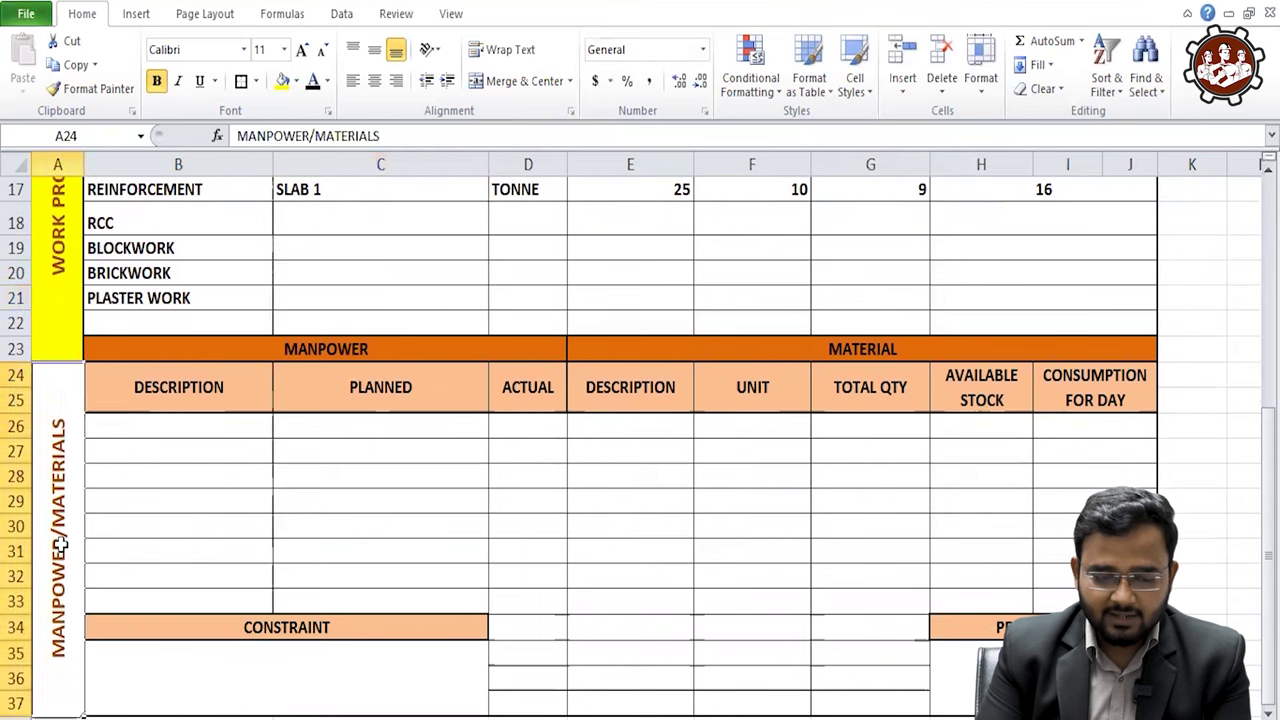
click(282, 80)
click(306, 461)
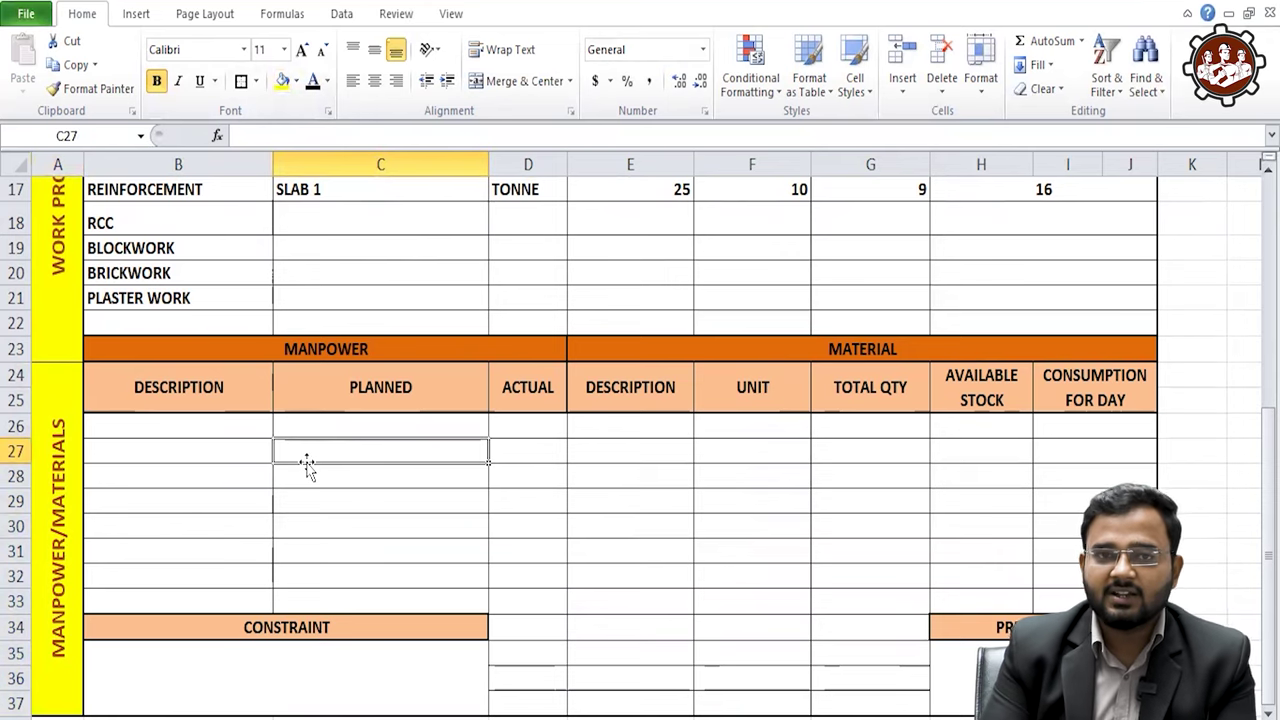
click(203, 451)
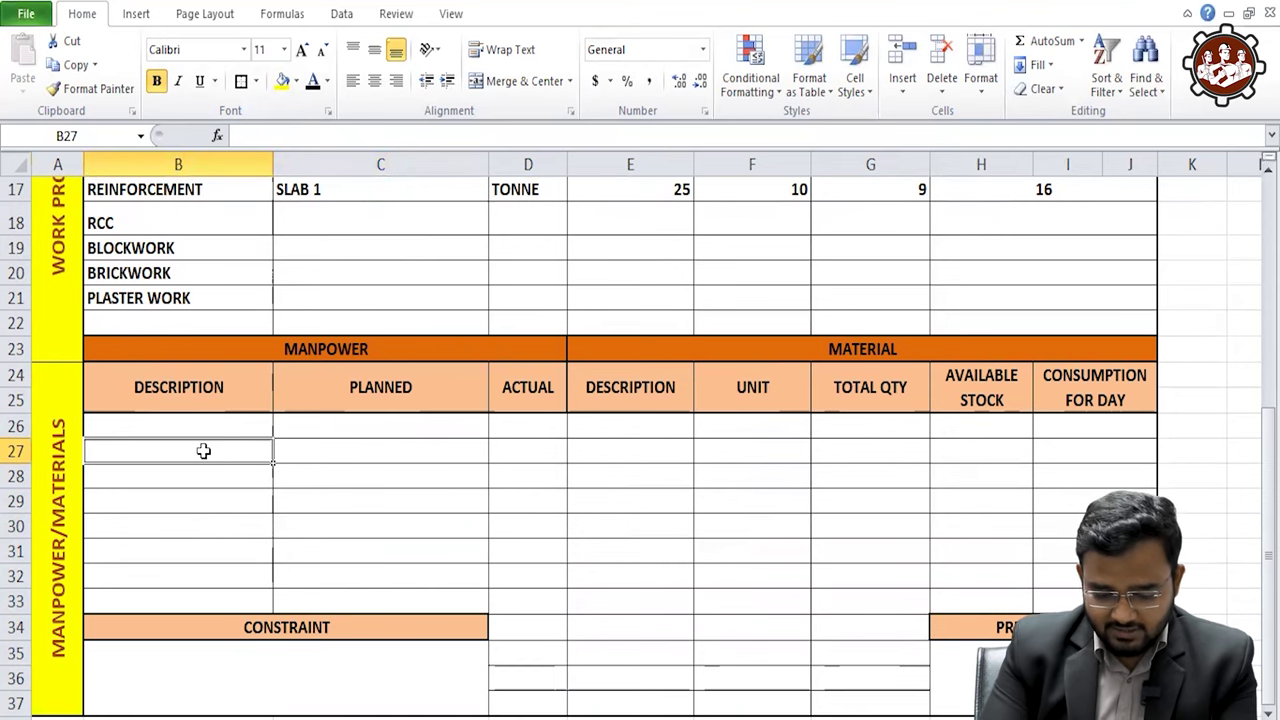
- Enter MASON (BRICKWORK) with 10 planned and 8 actual in row 27
text(MASON )
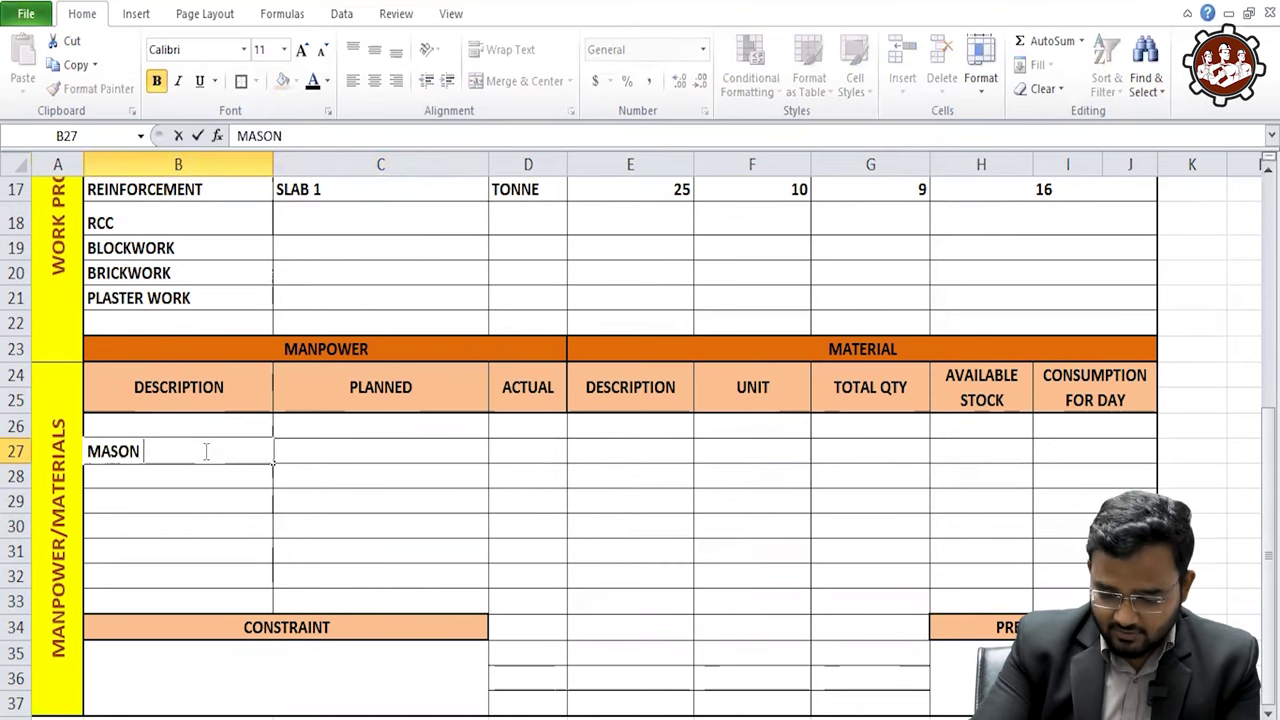
text((BRICK)
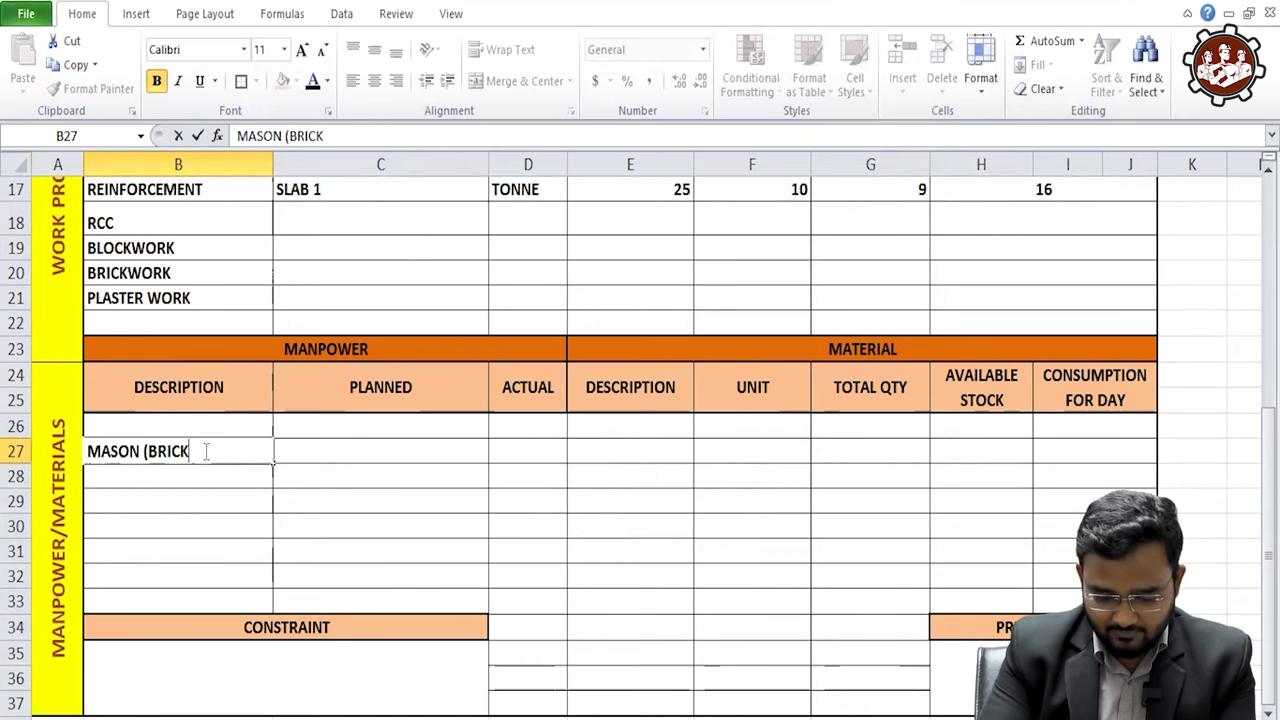
text(WORK))
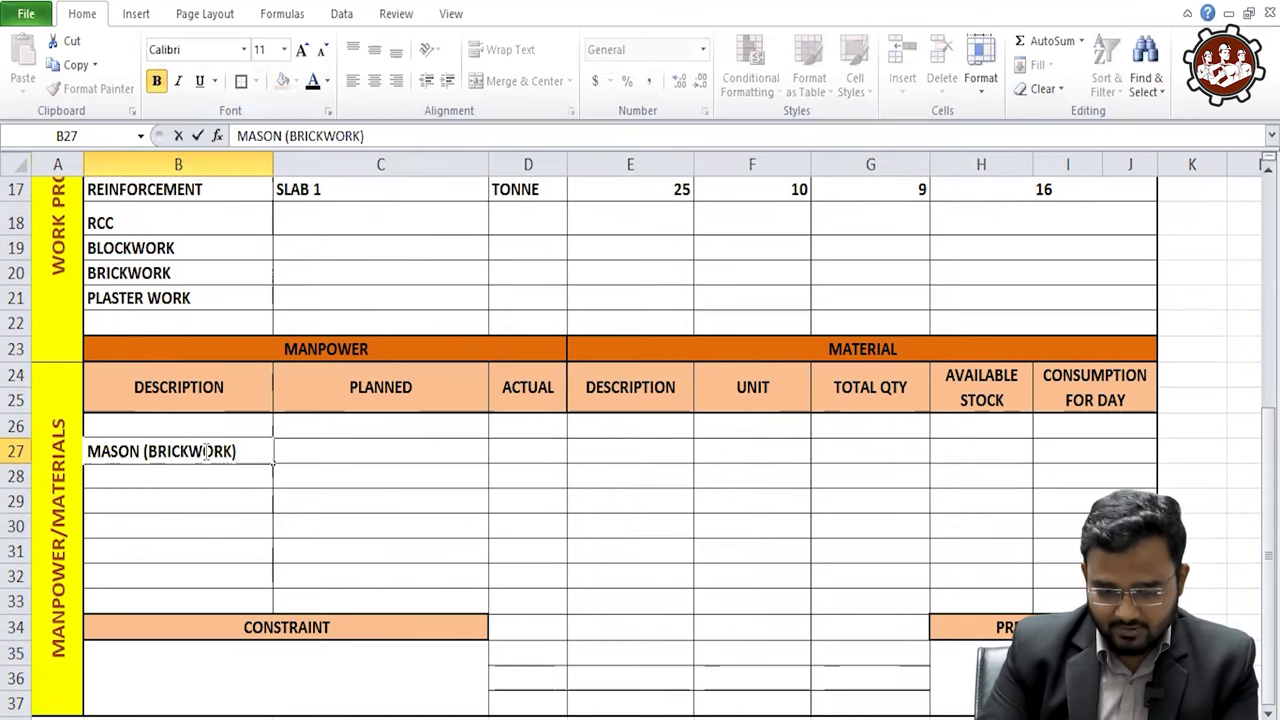
key(Tab)
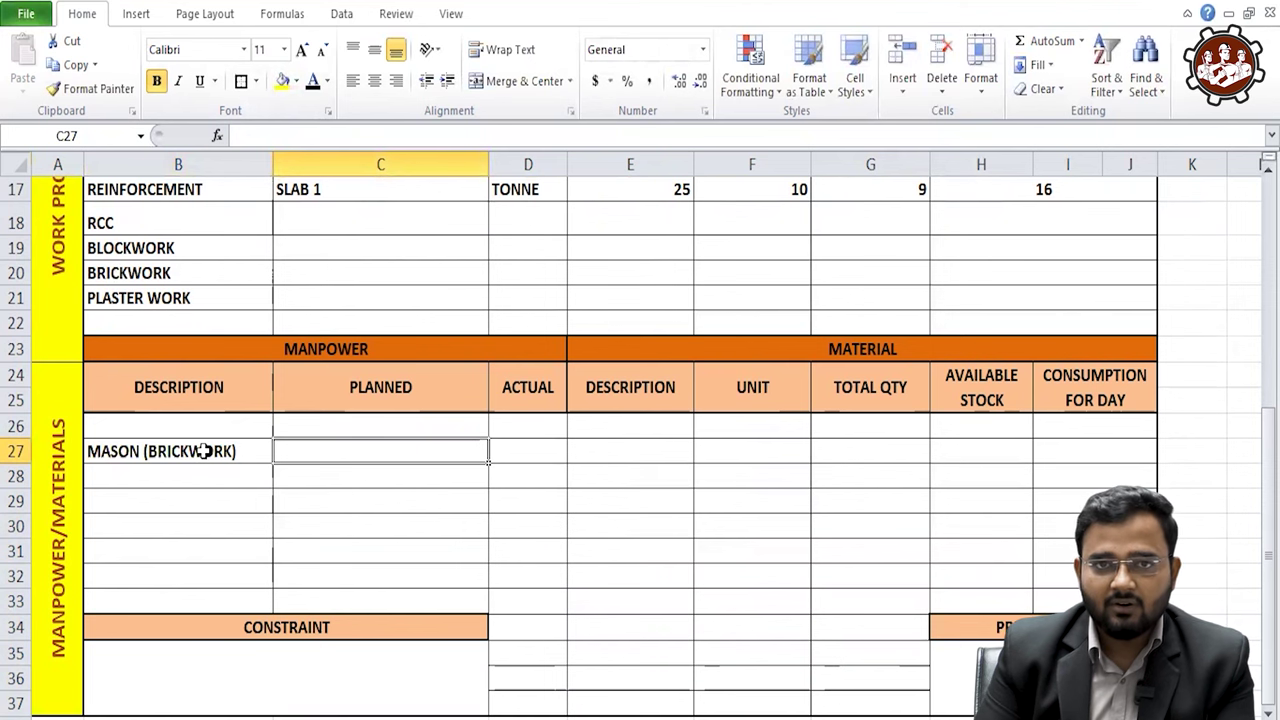
text(10)
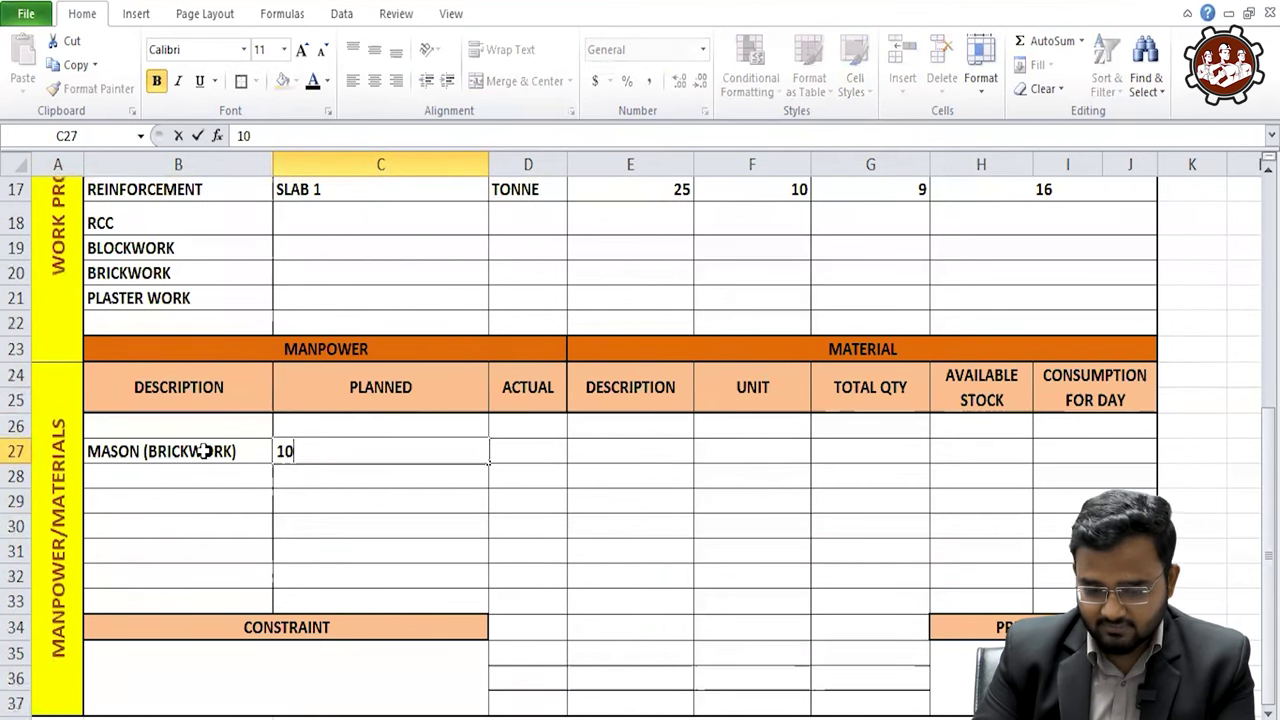
key(Tab)
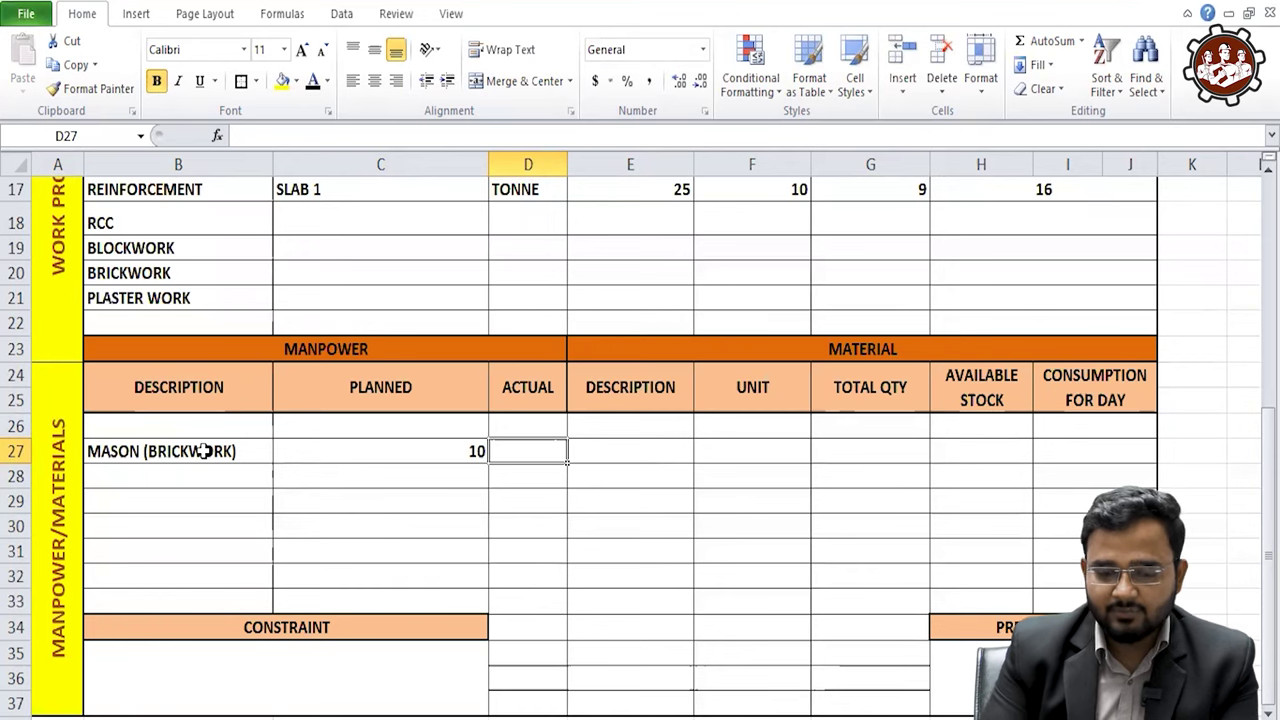
text(8)
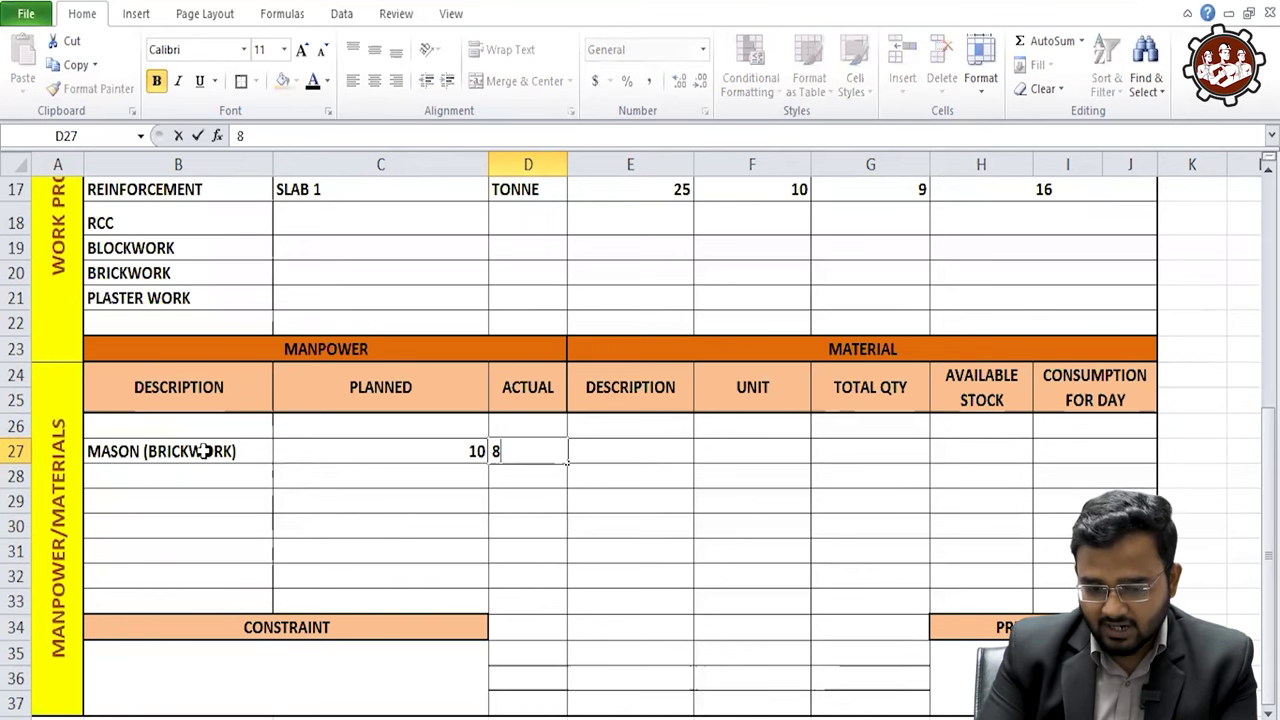
key(Tab)
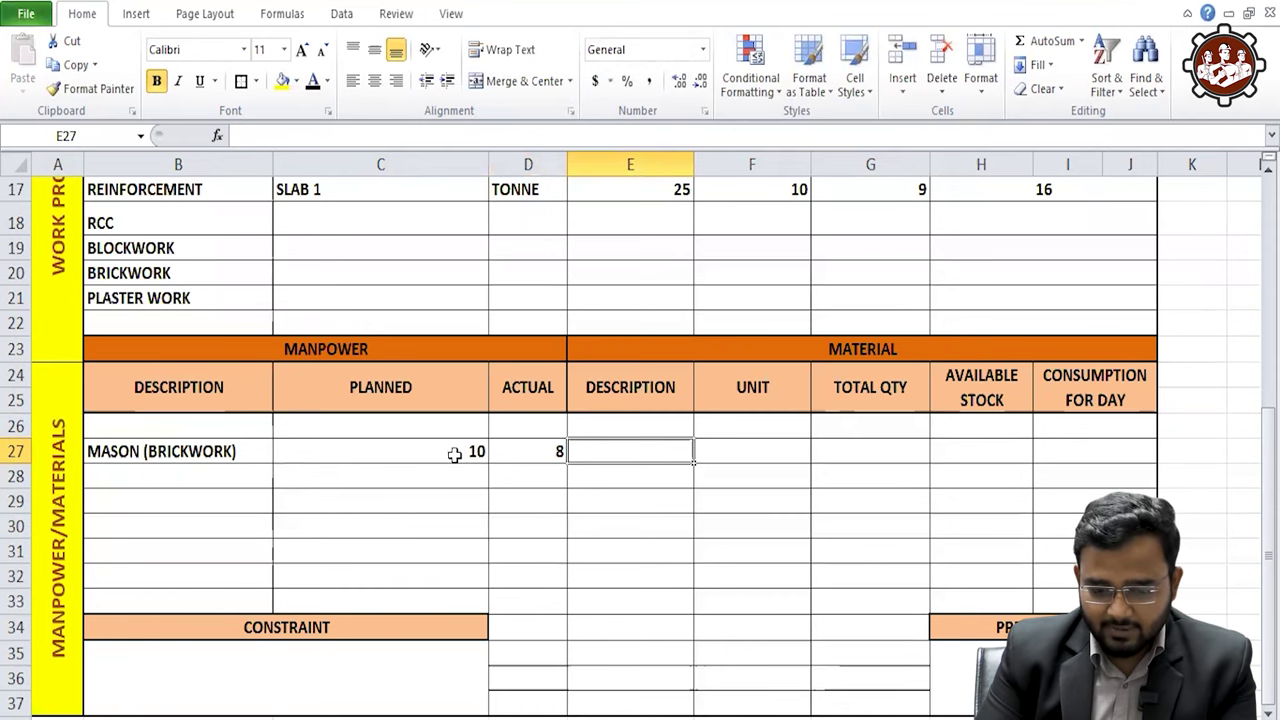
- Centre the actual manpower count 8 in cell D27
drag(454, 451, 457, 575)
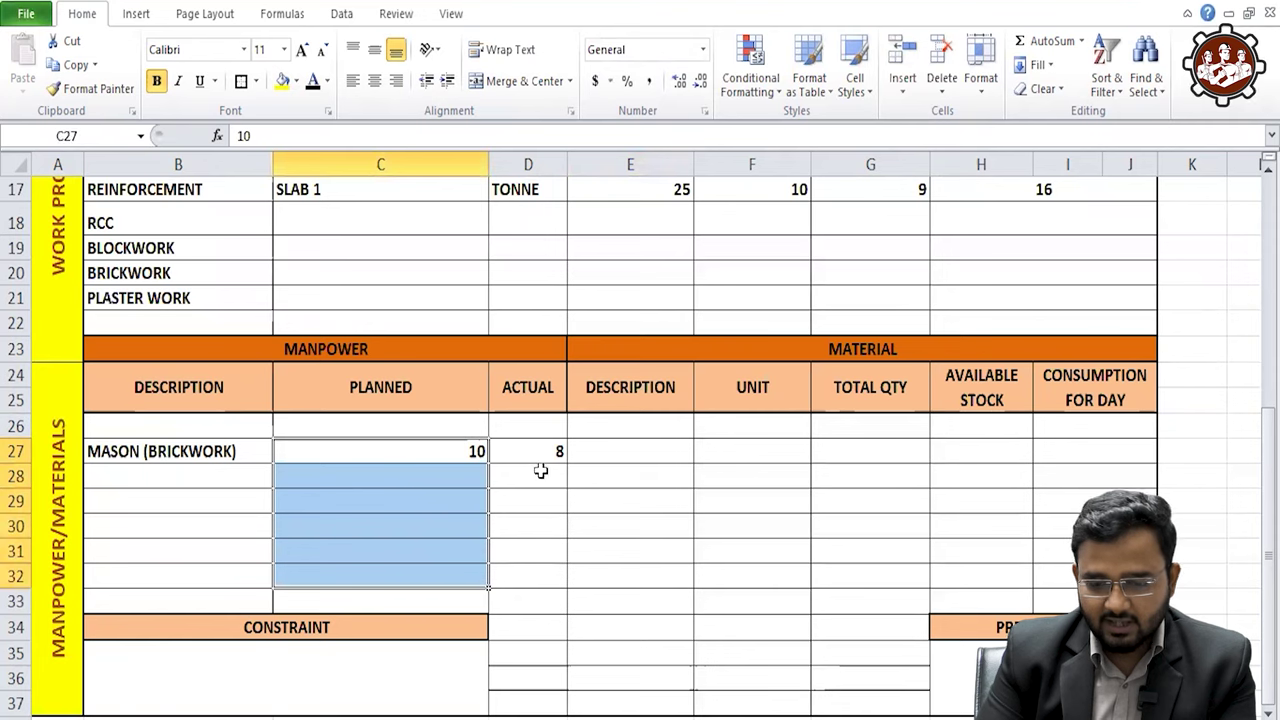
drag(537, 447, 531, 607)
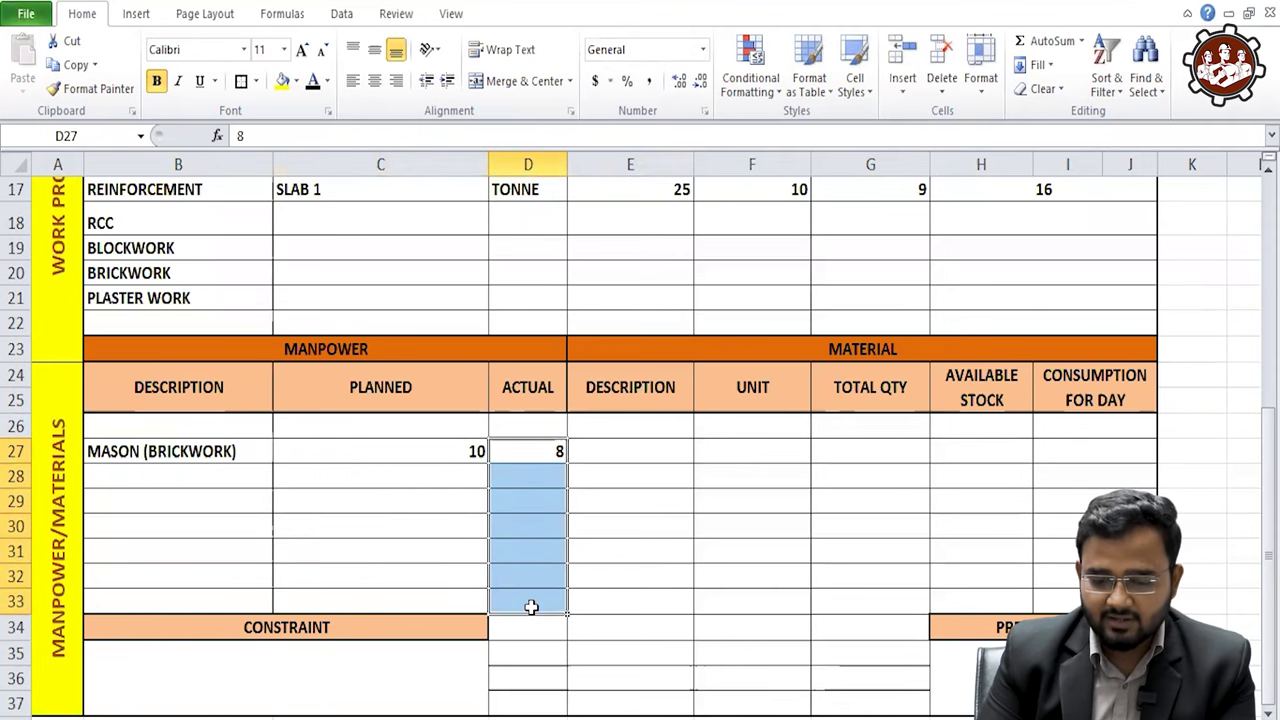
click(597, 580)
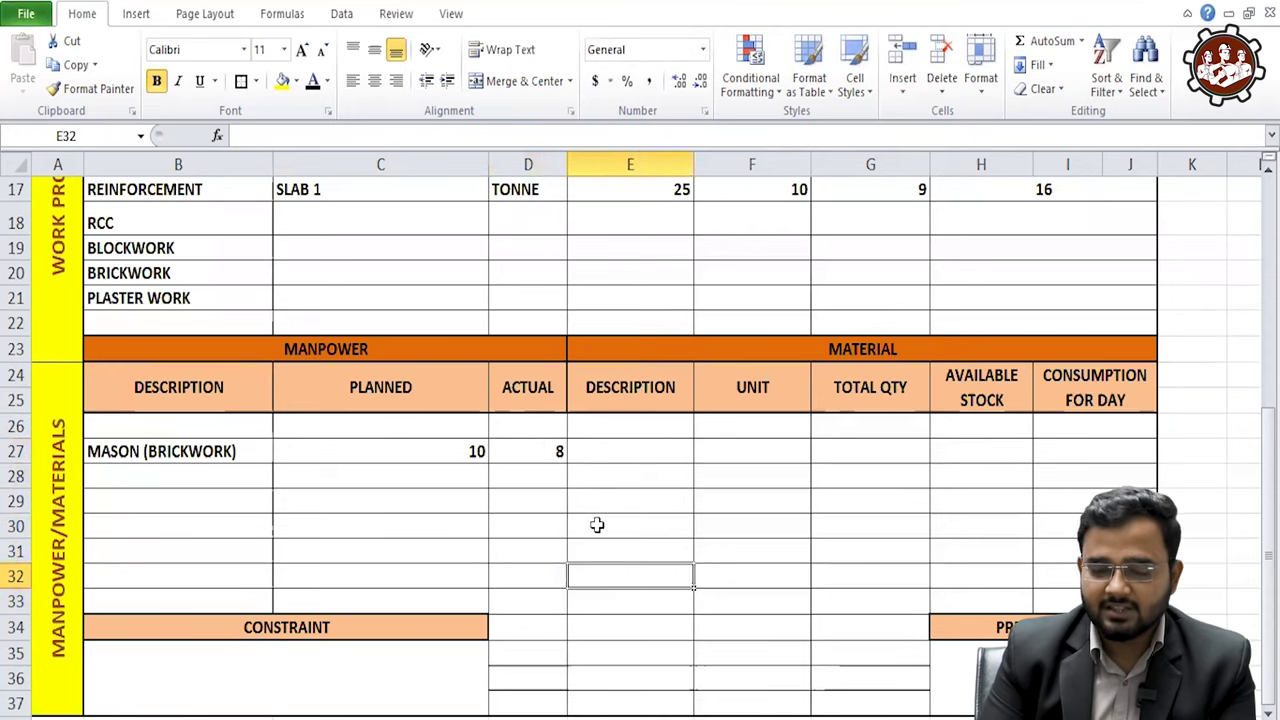
click(662, 457)
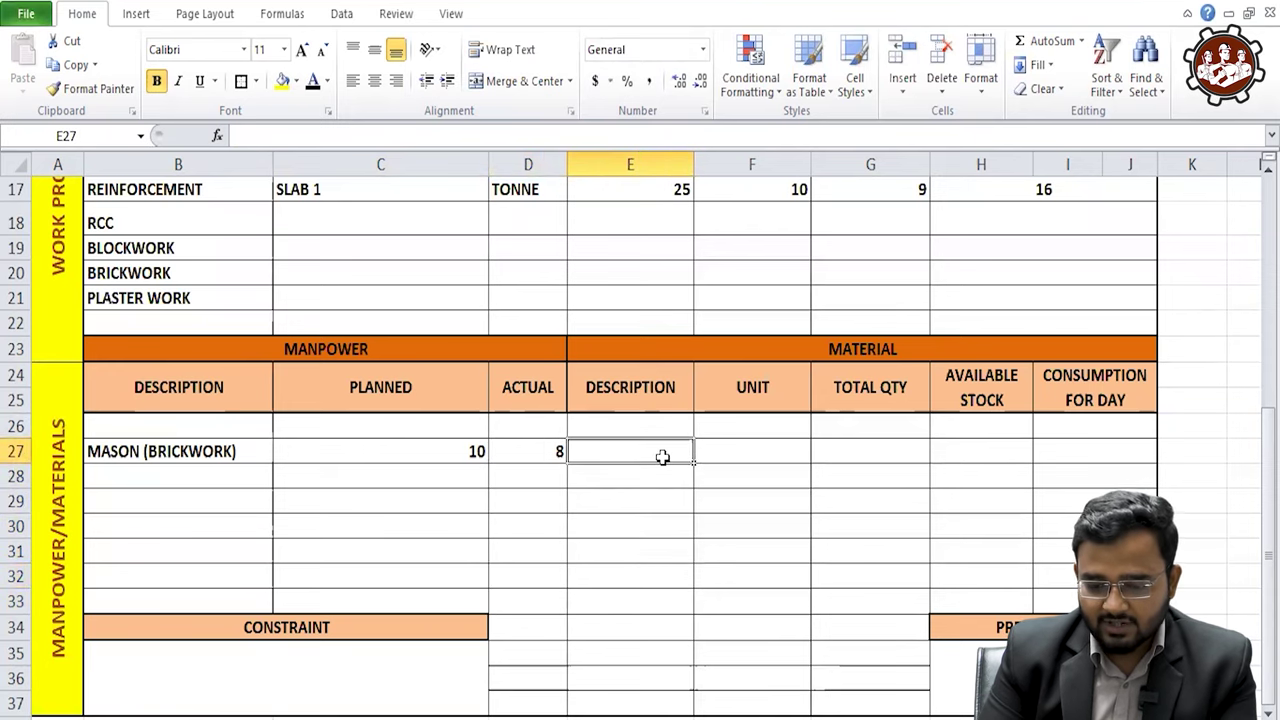
click(804, 346)
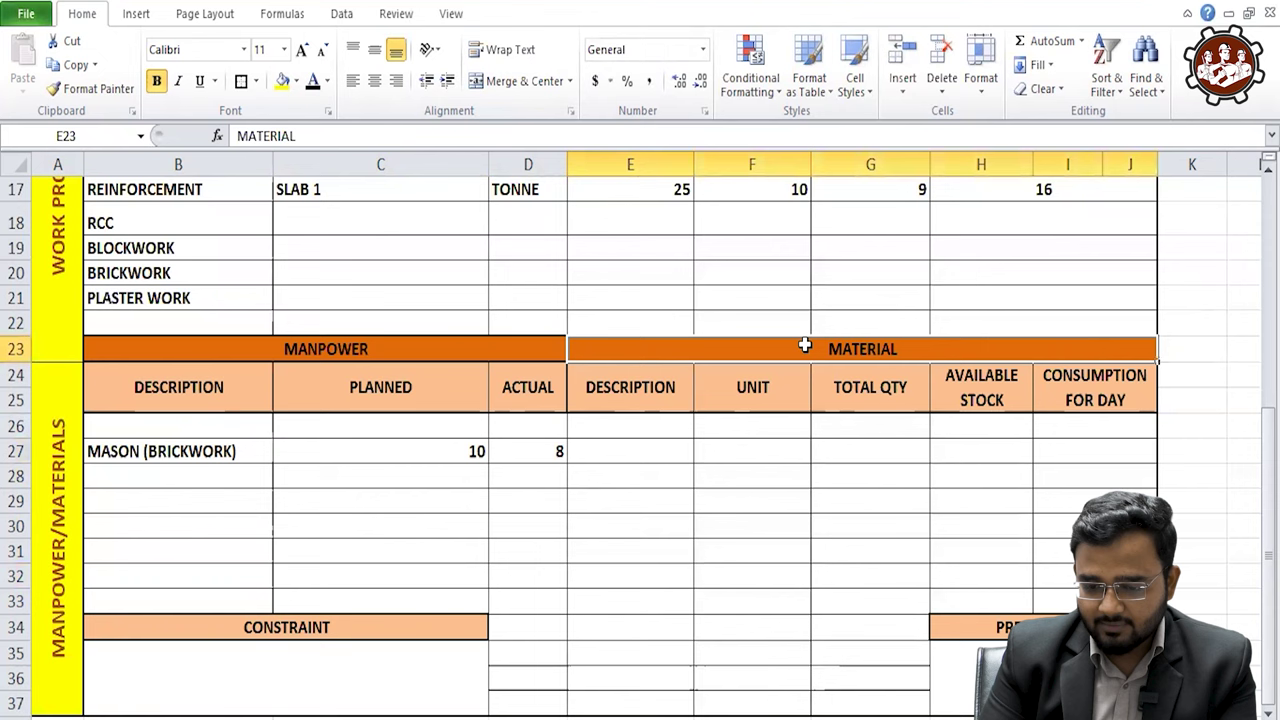
click(657, 453)
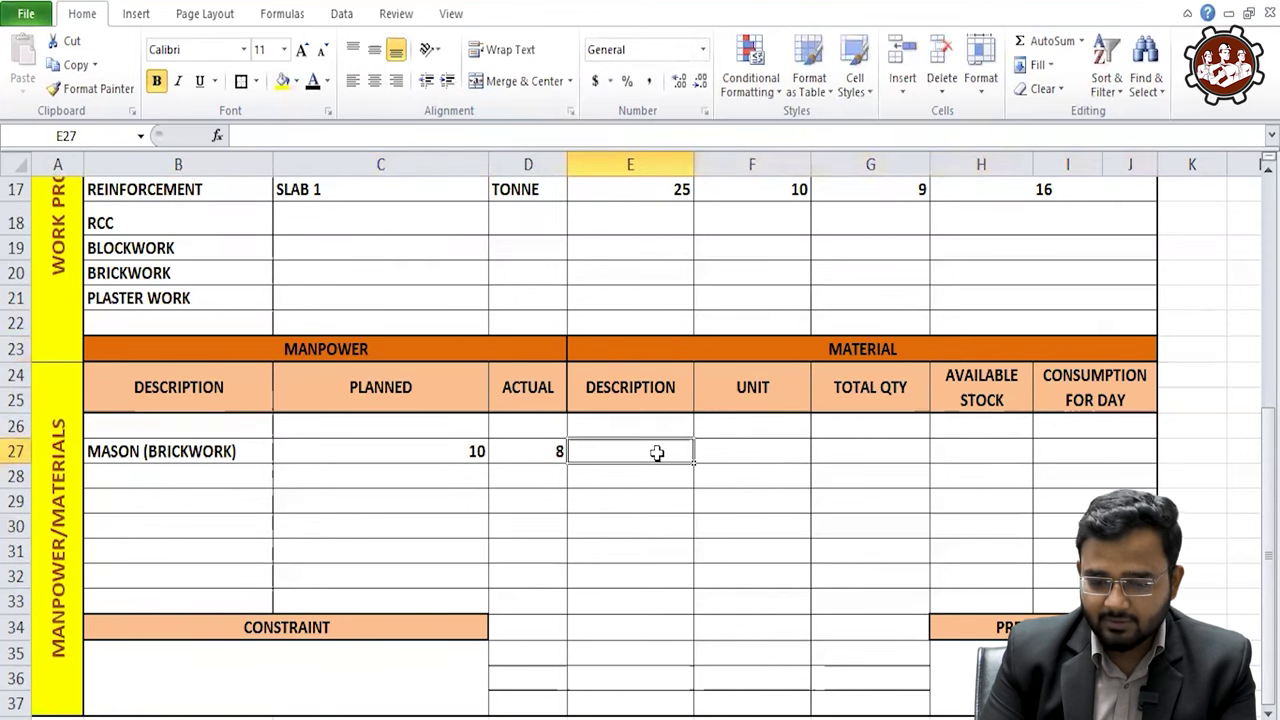
click(533, 451)
click(374, 80)
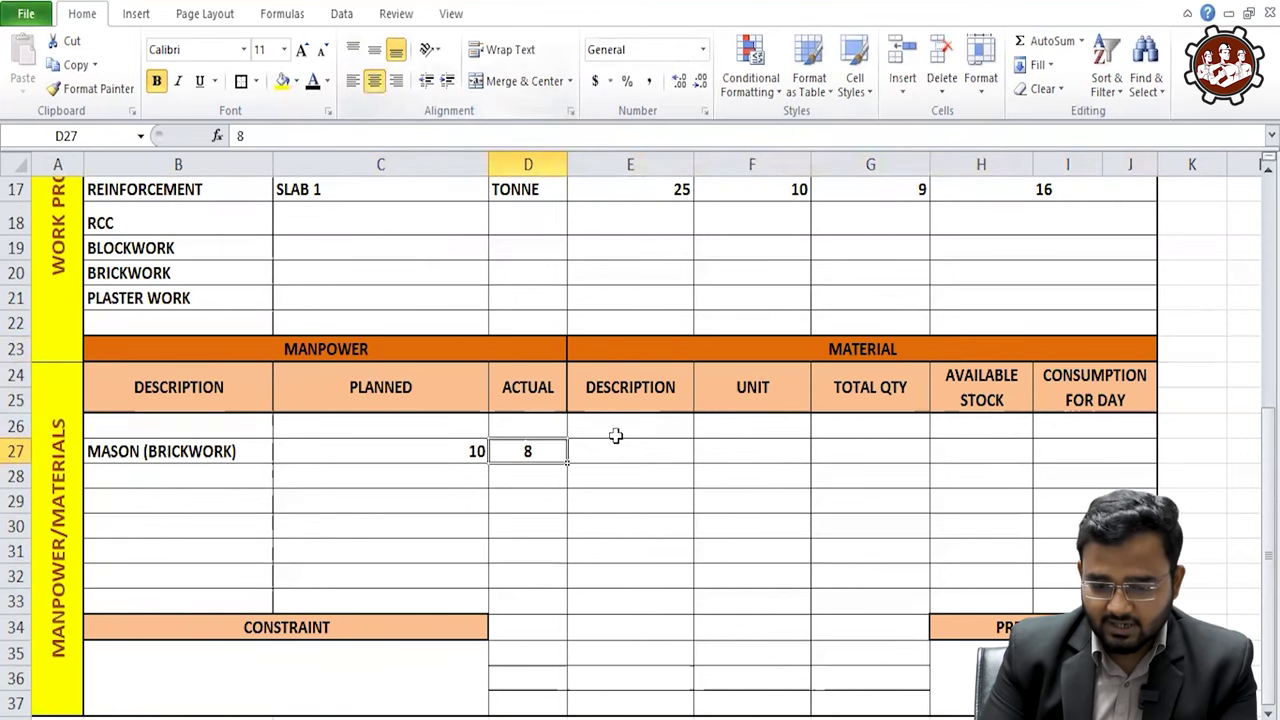
click(666, 455)
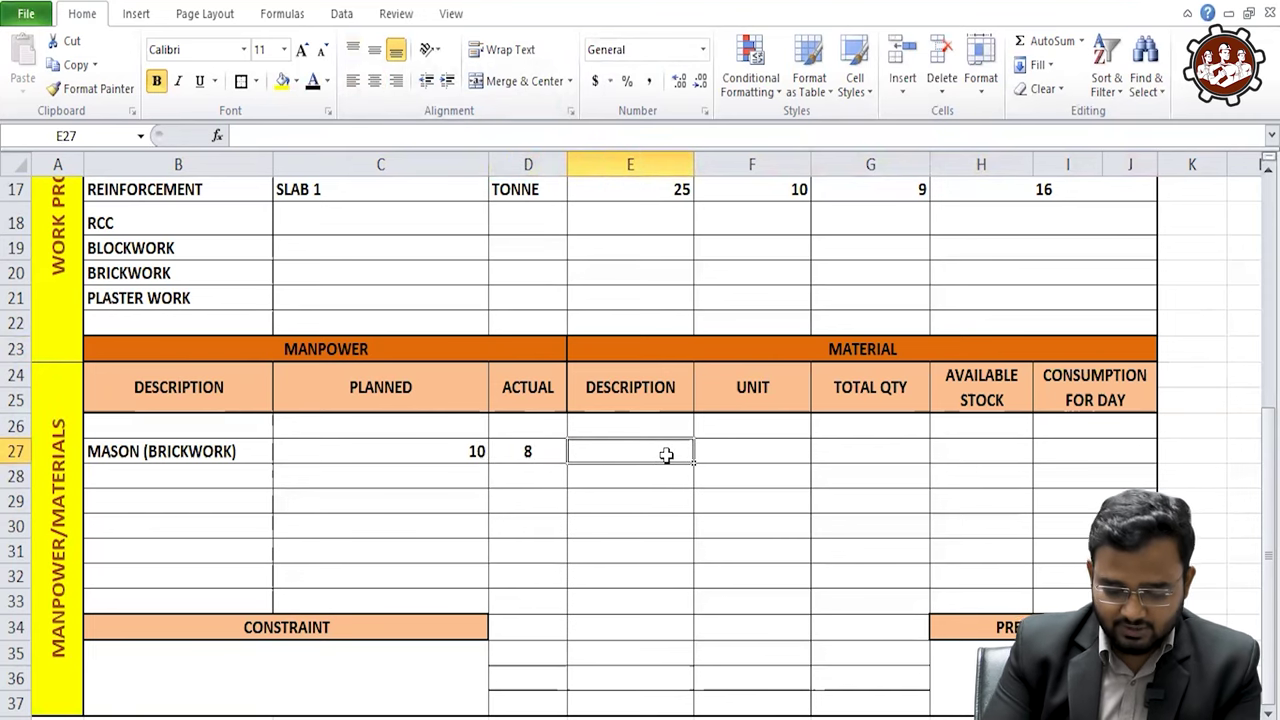
- Enter the STEEL material with unit TONNE and total quantity 750
text(STE)
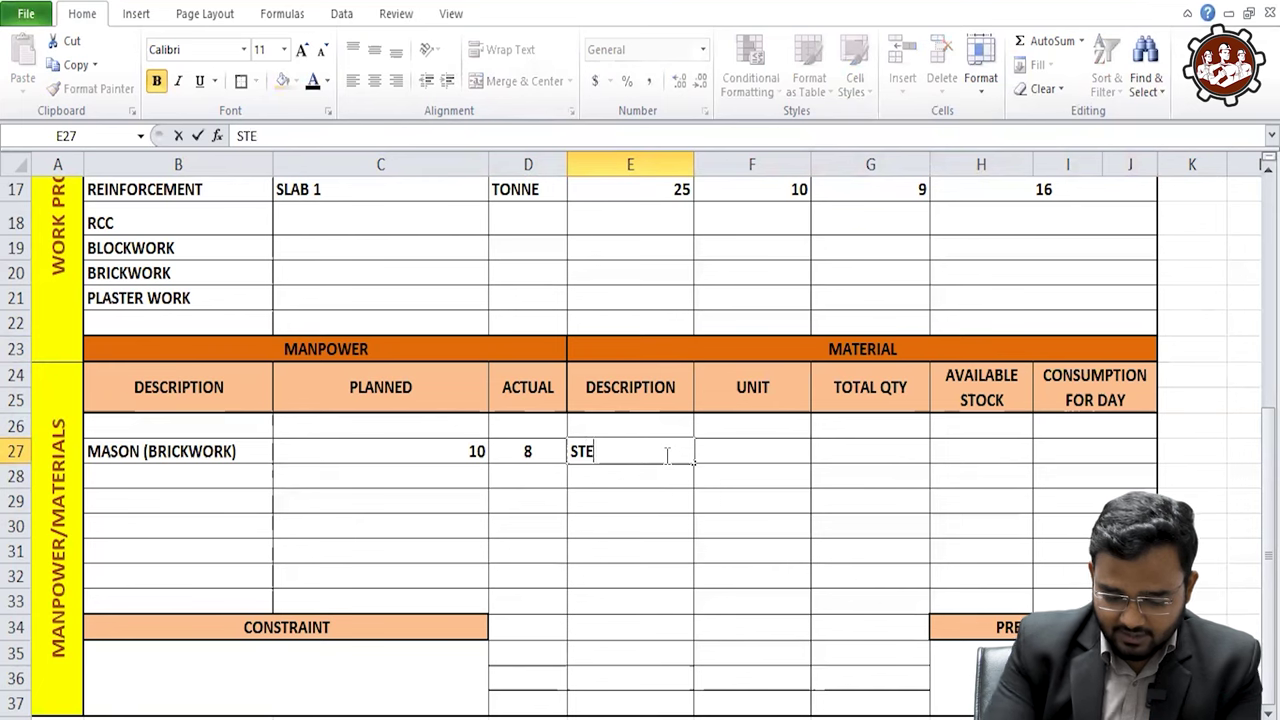
text(EL)
key(Tab)
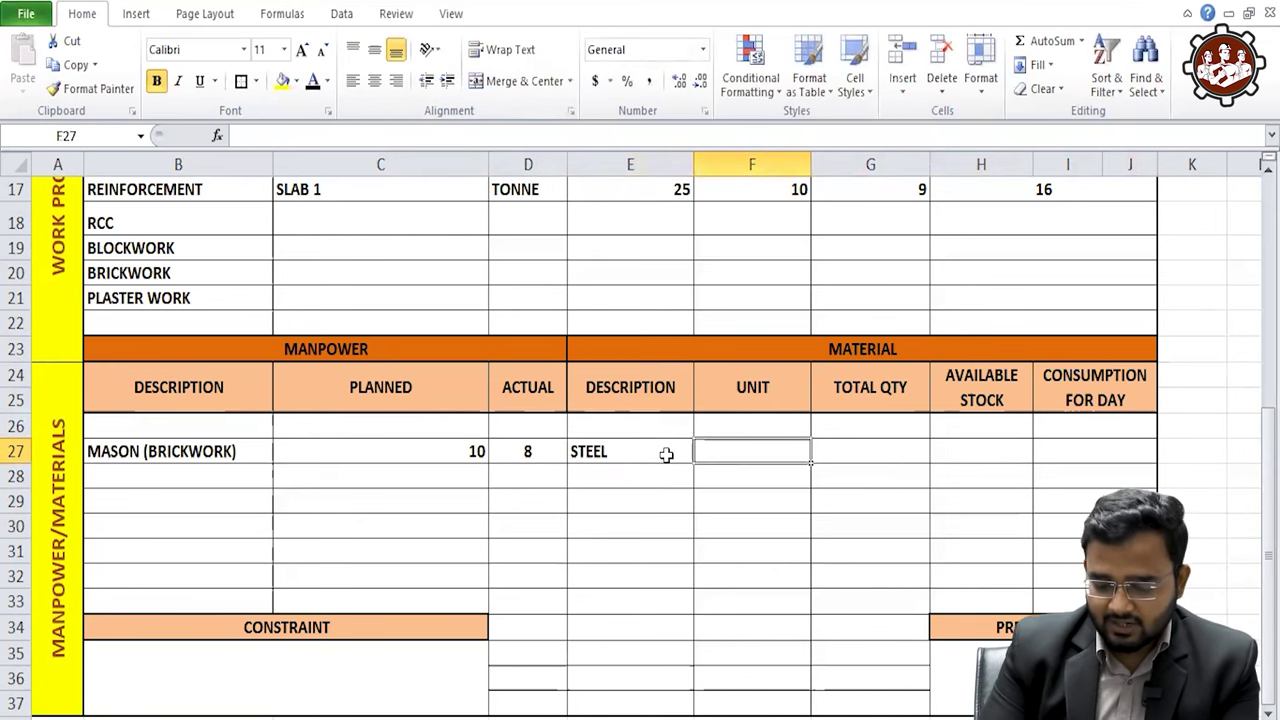
text(TONNE)
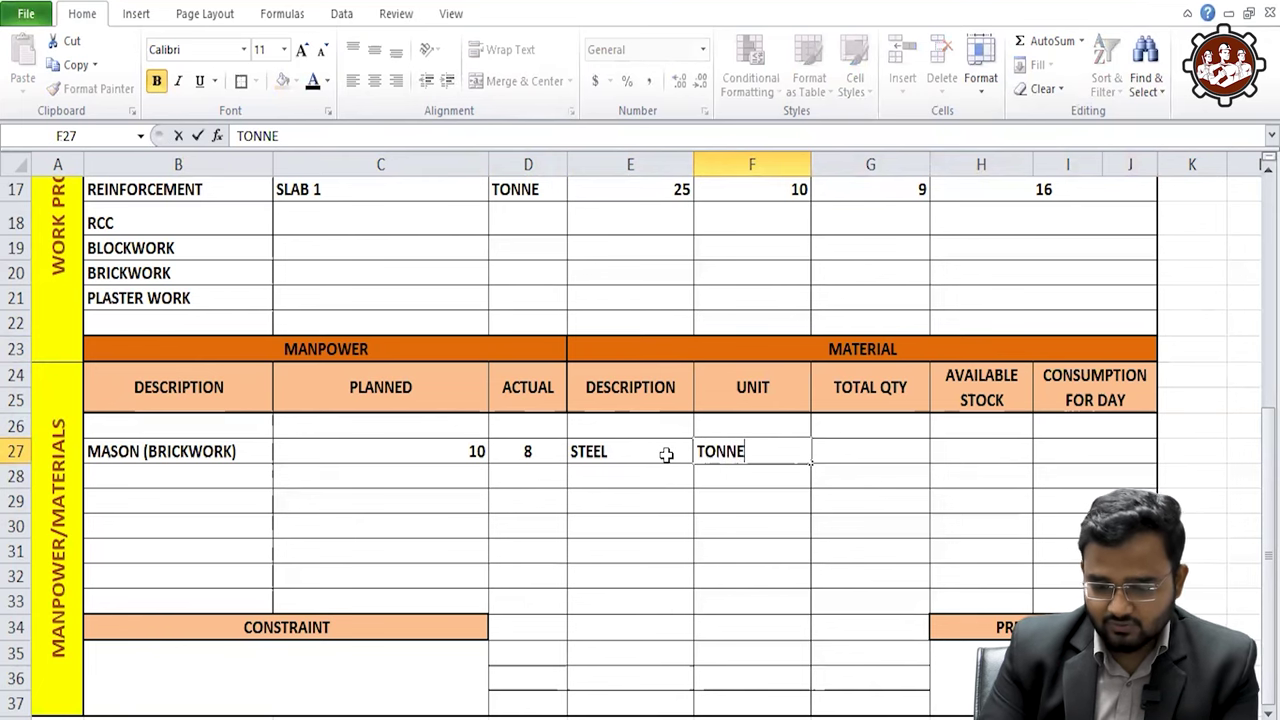
key(Tab)
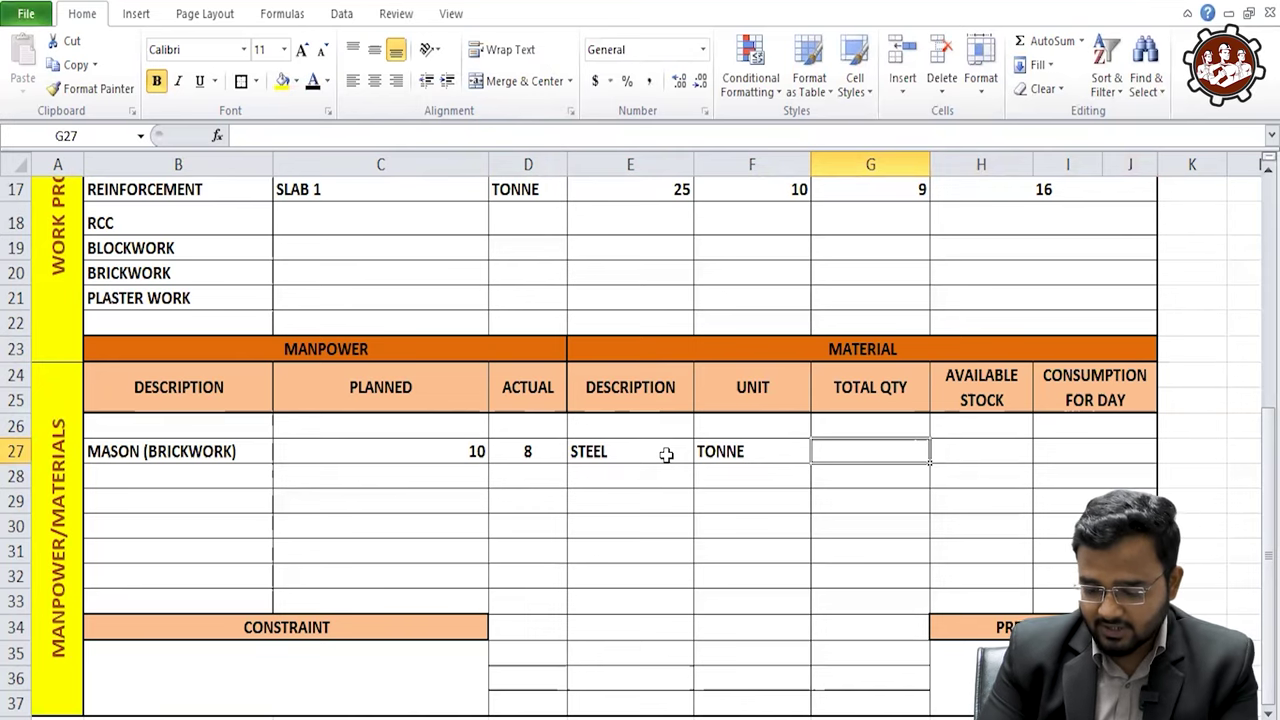
text(750)
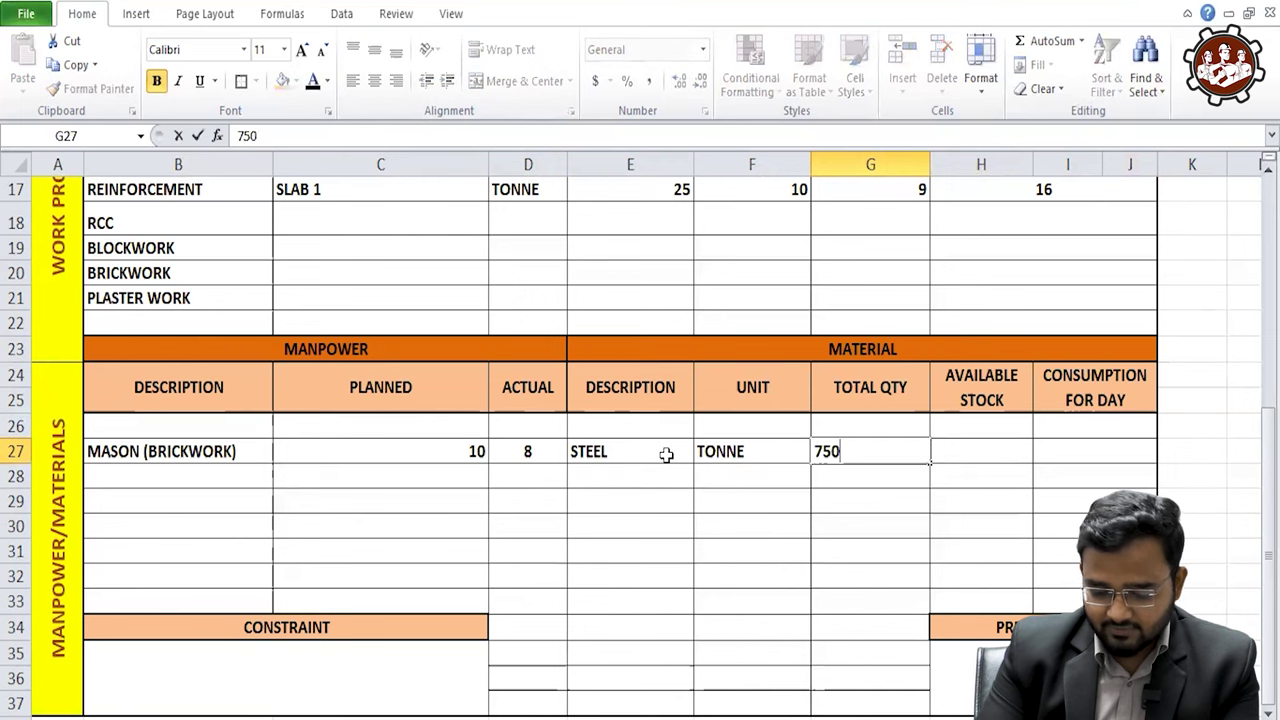
key(Tab)
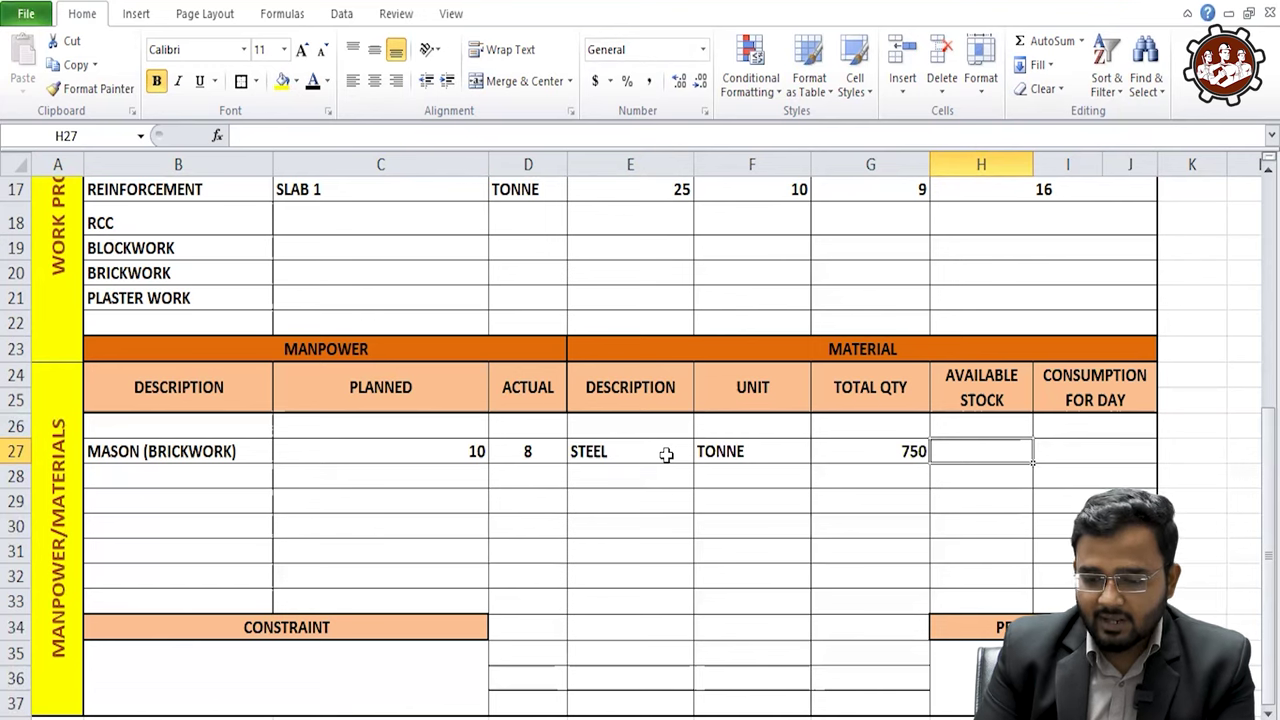
- Record steel available stock of 250 and consumption for the day of 50
text(250)
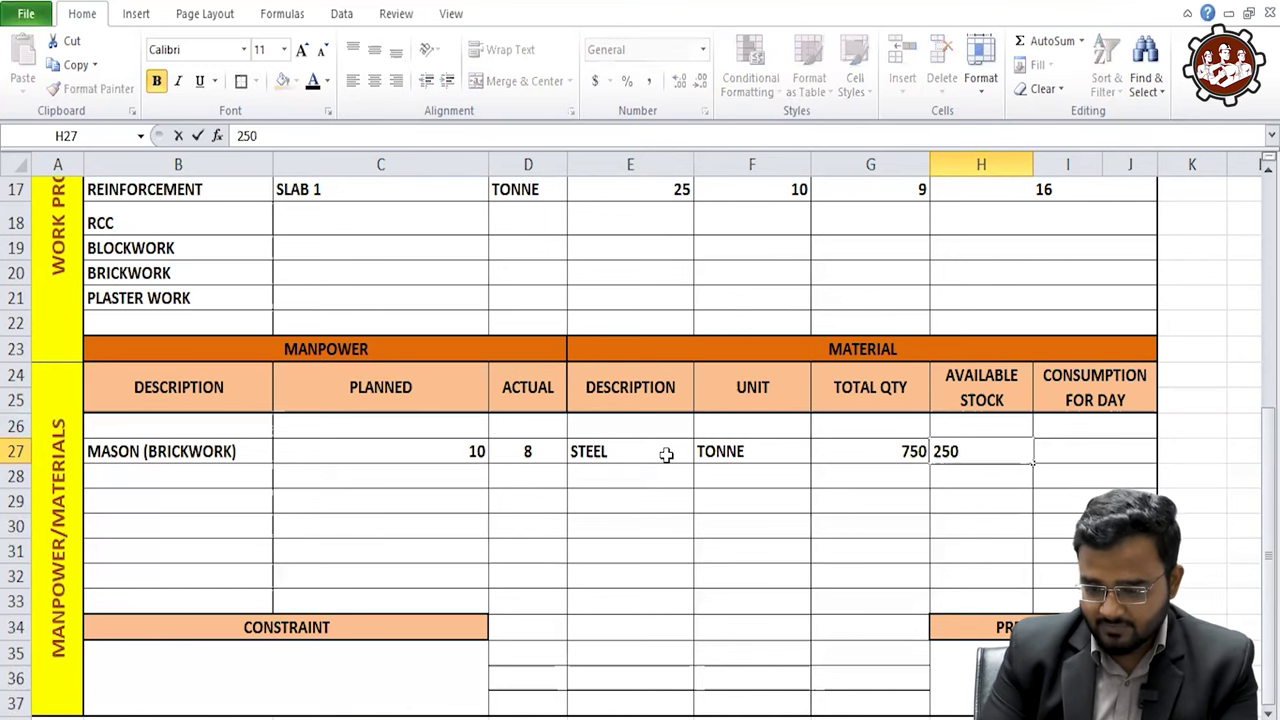
key(Tab)
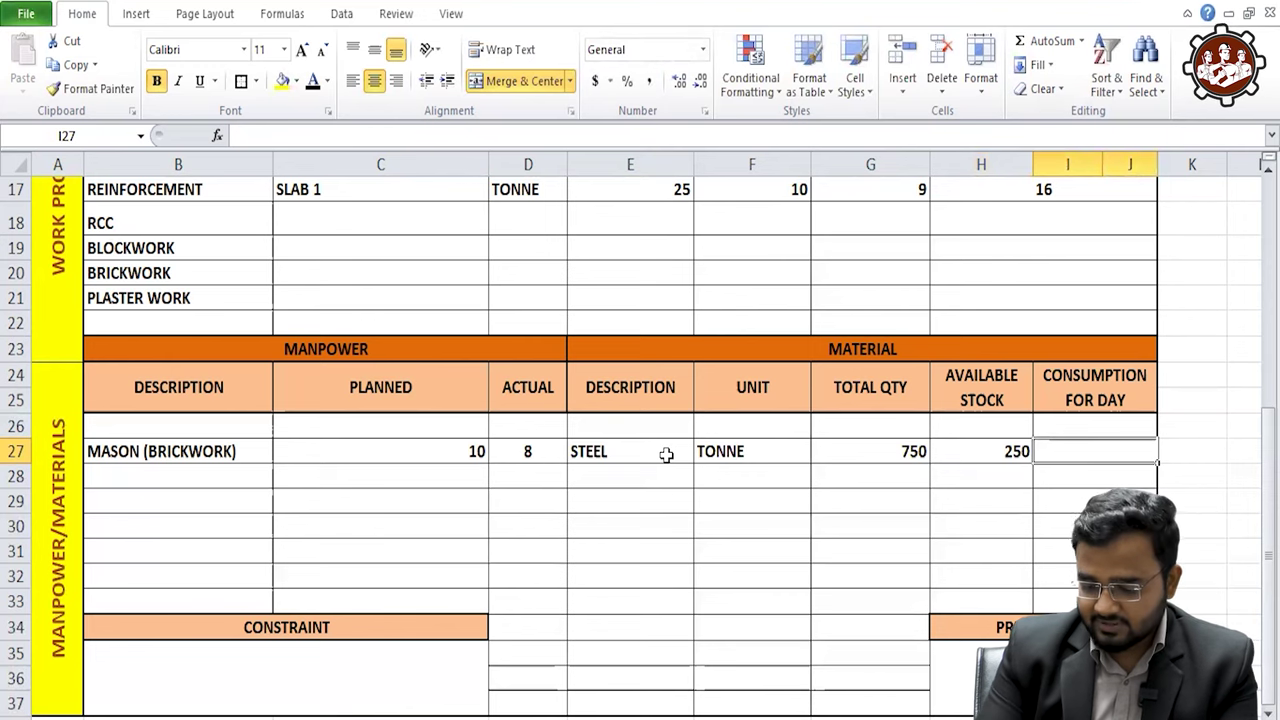
text(50)
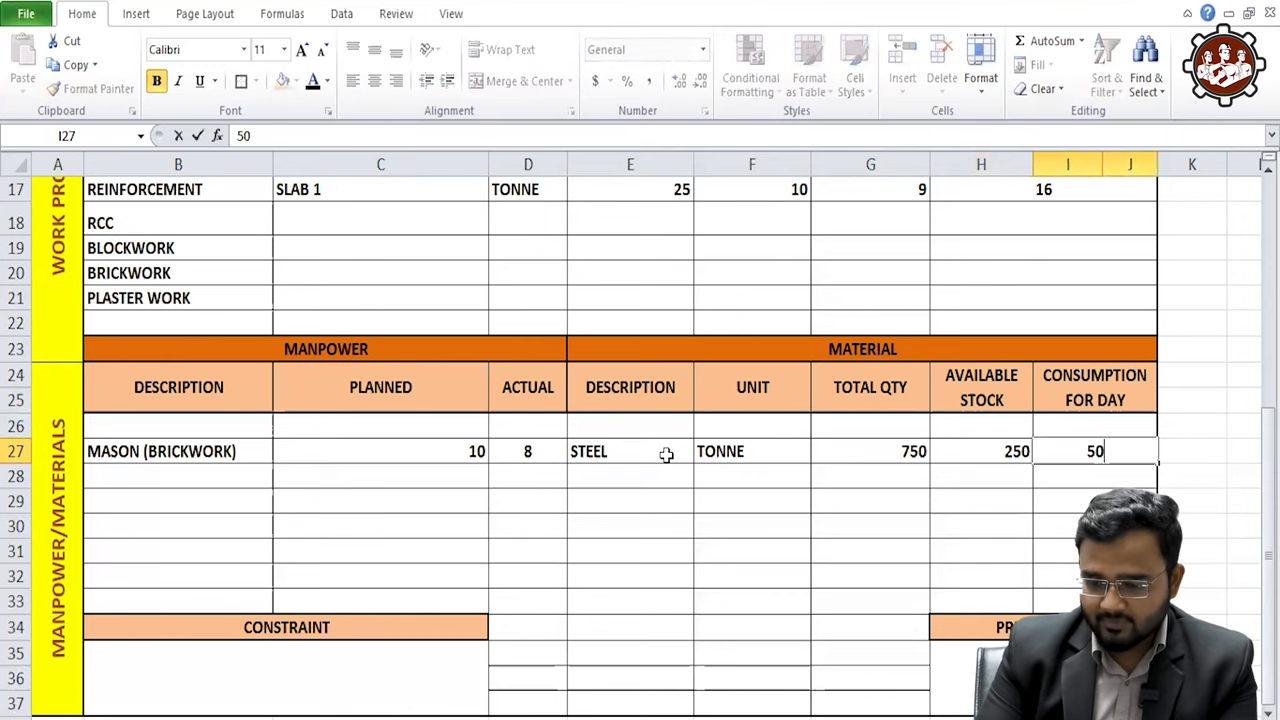
key(Tab)
key(Left)
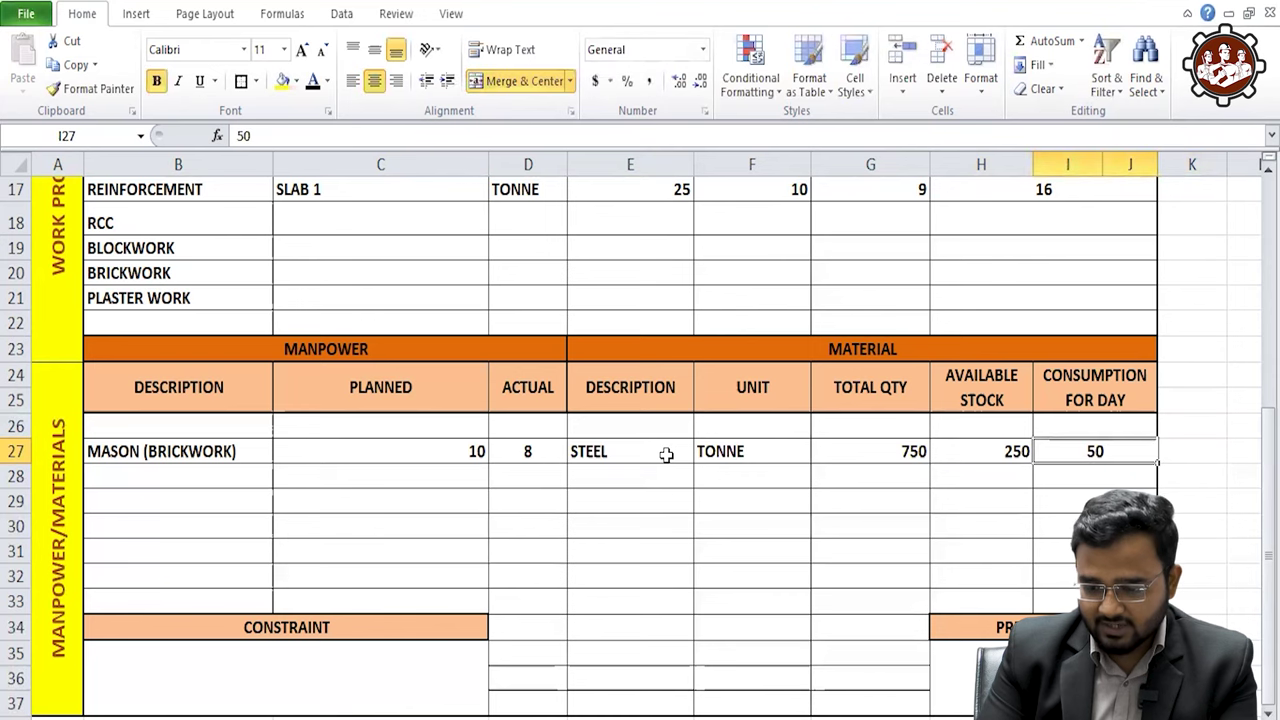
key(Left)
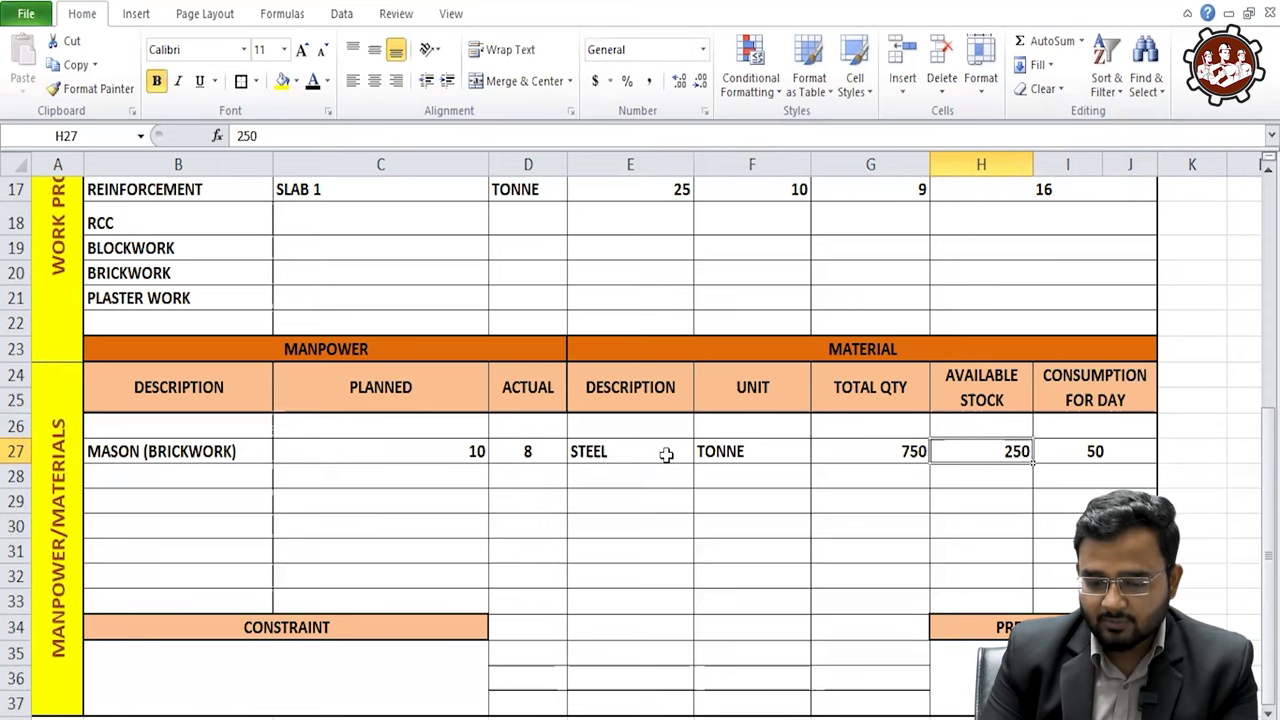
key(Return)
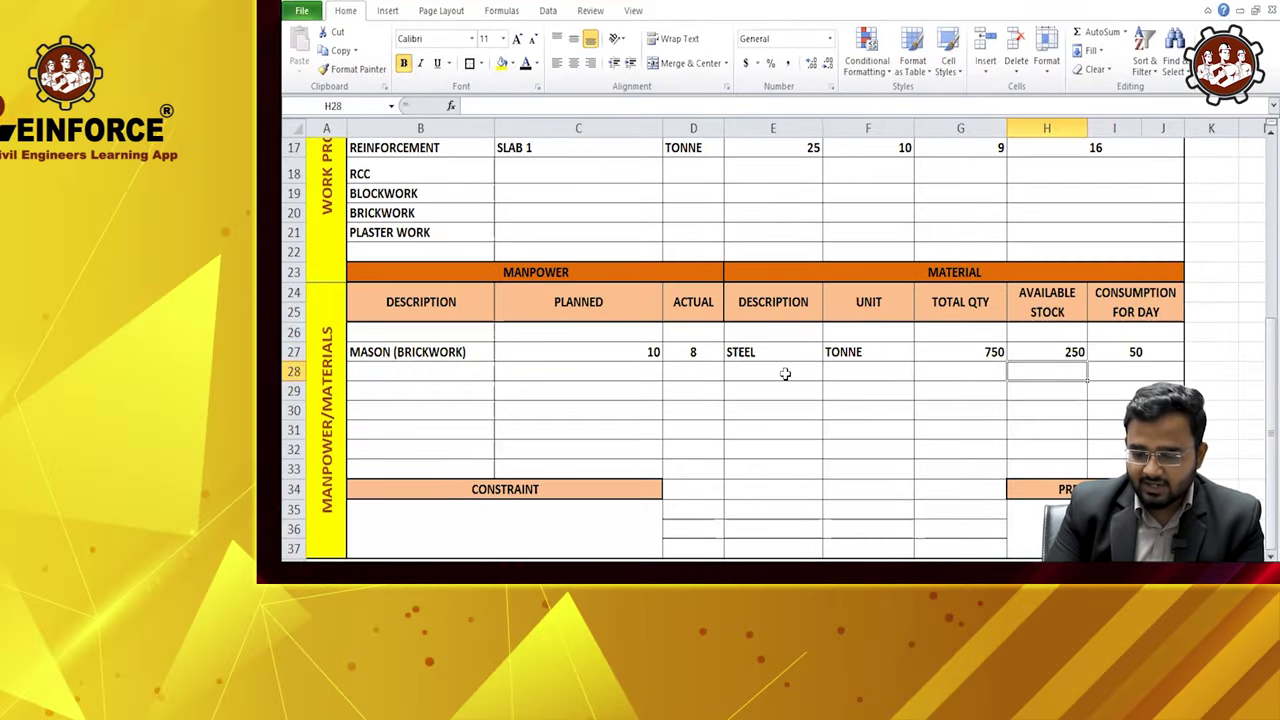
- Fill row 28 with BRICK, unit NO, total 50000, stock 15000, and 2000 used today
click(642, 476)
text(BRICK)
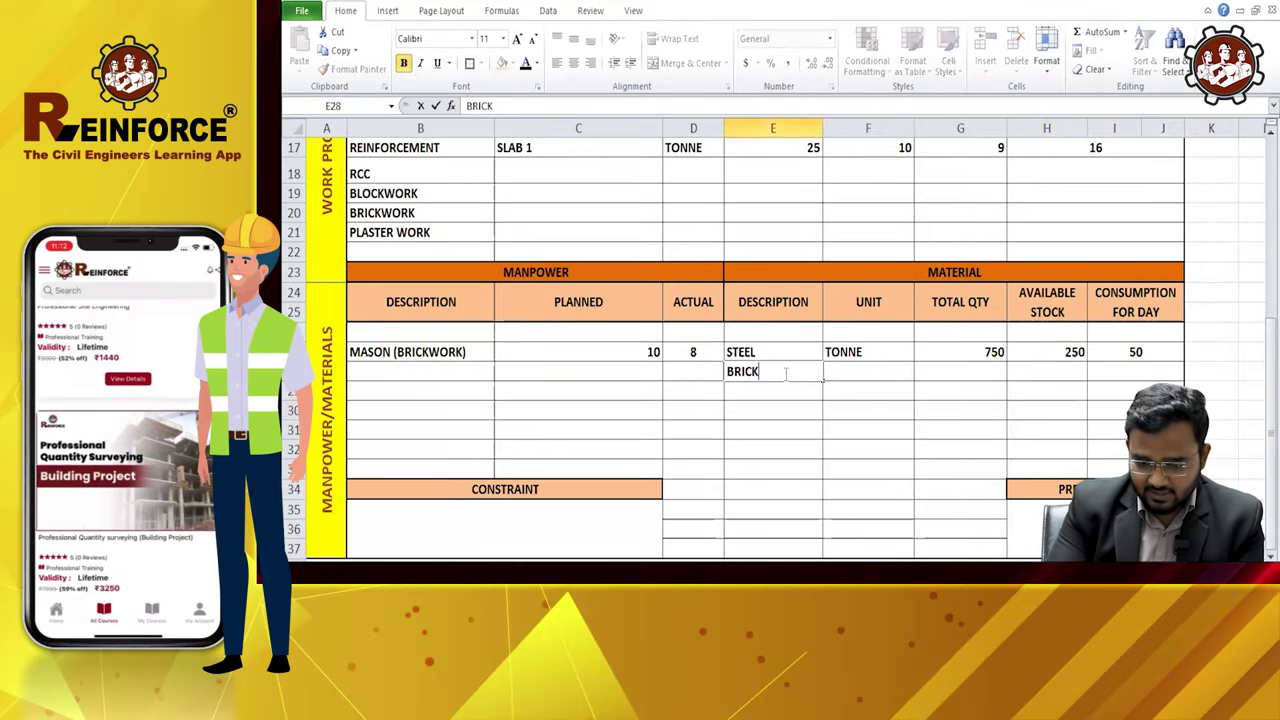
key(Tab)
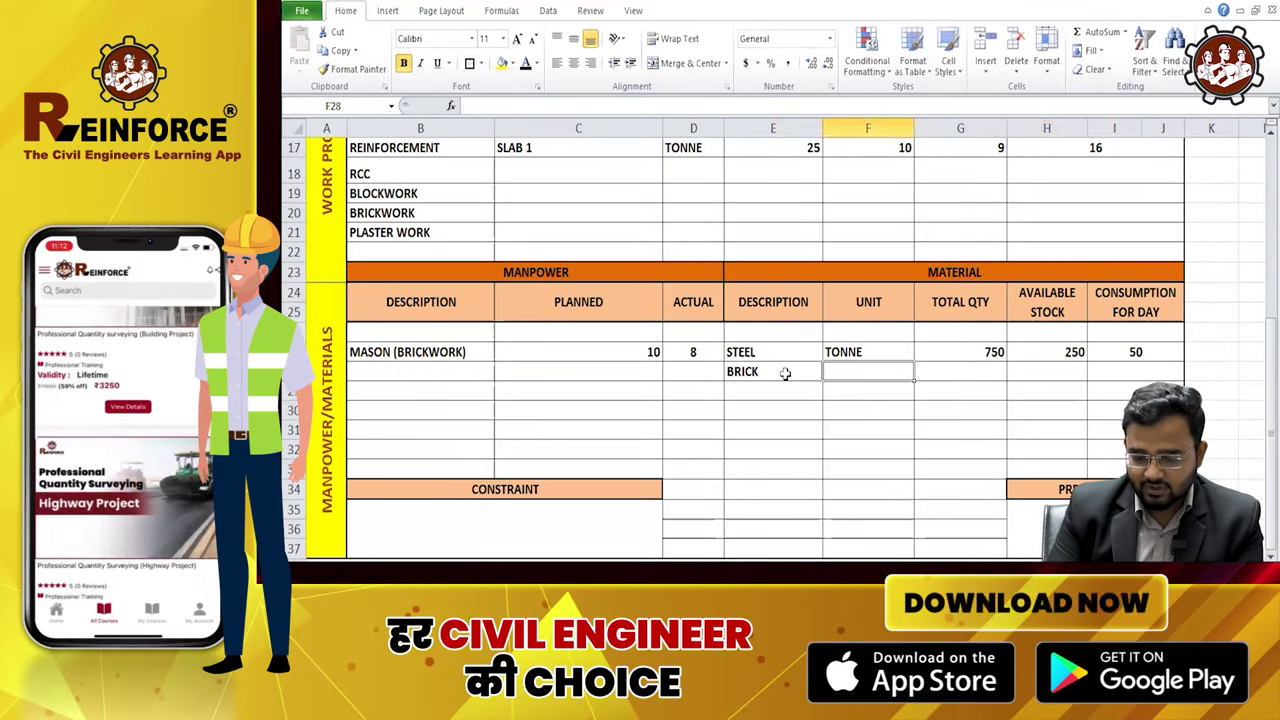
text(NO)
key(Tab)
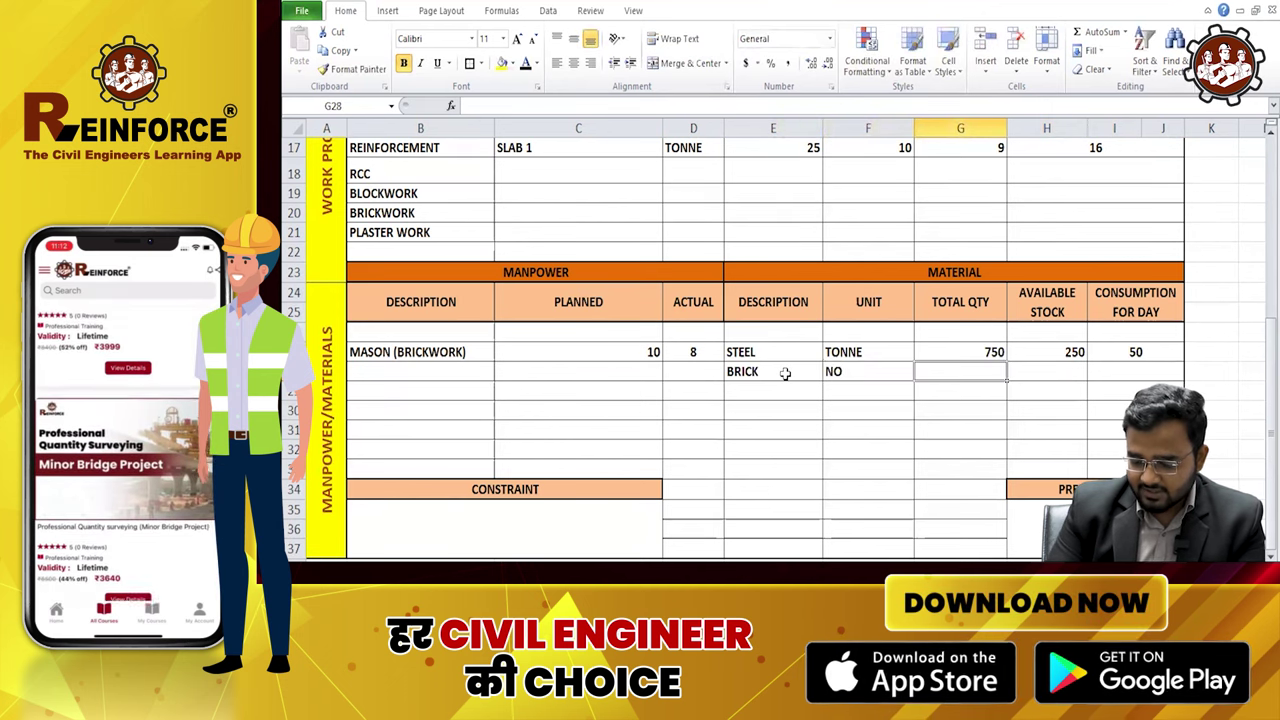
text(50000)
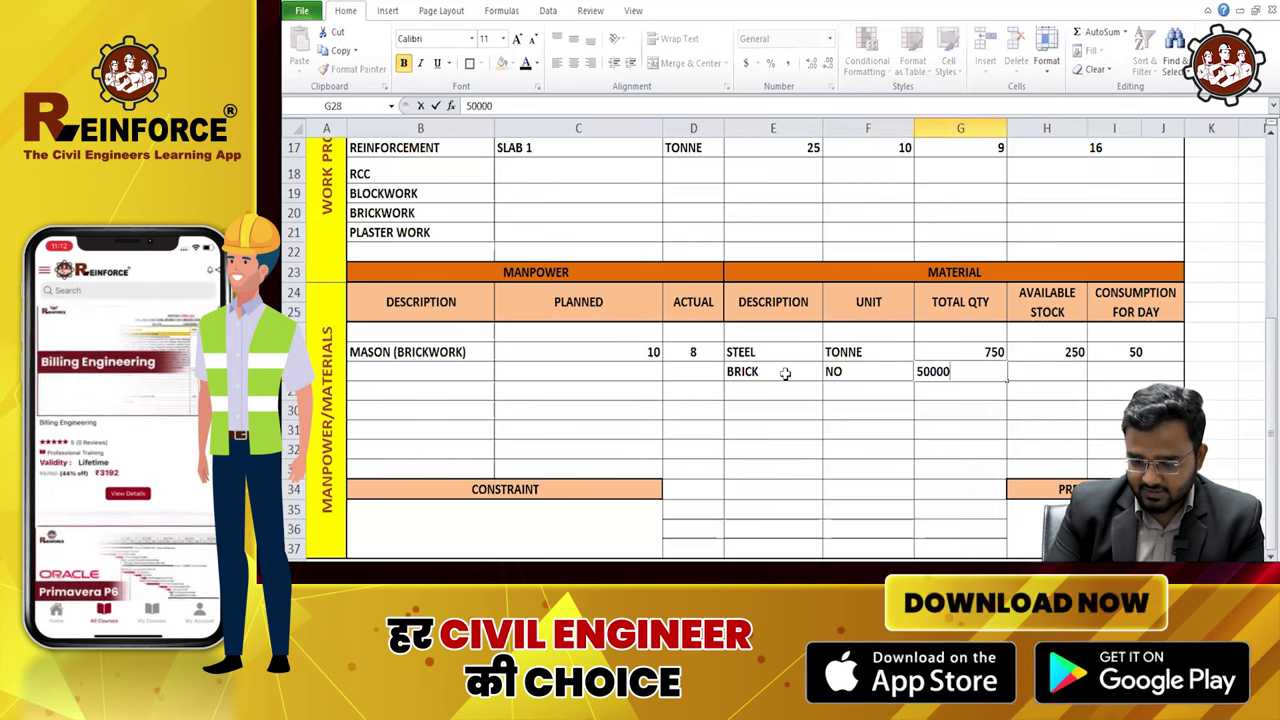
key(Tab)
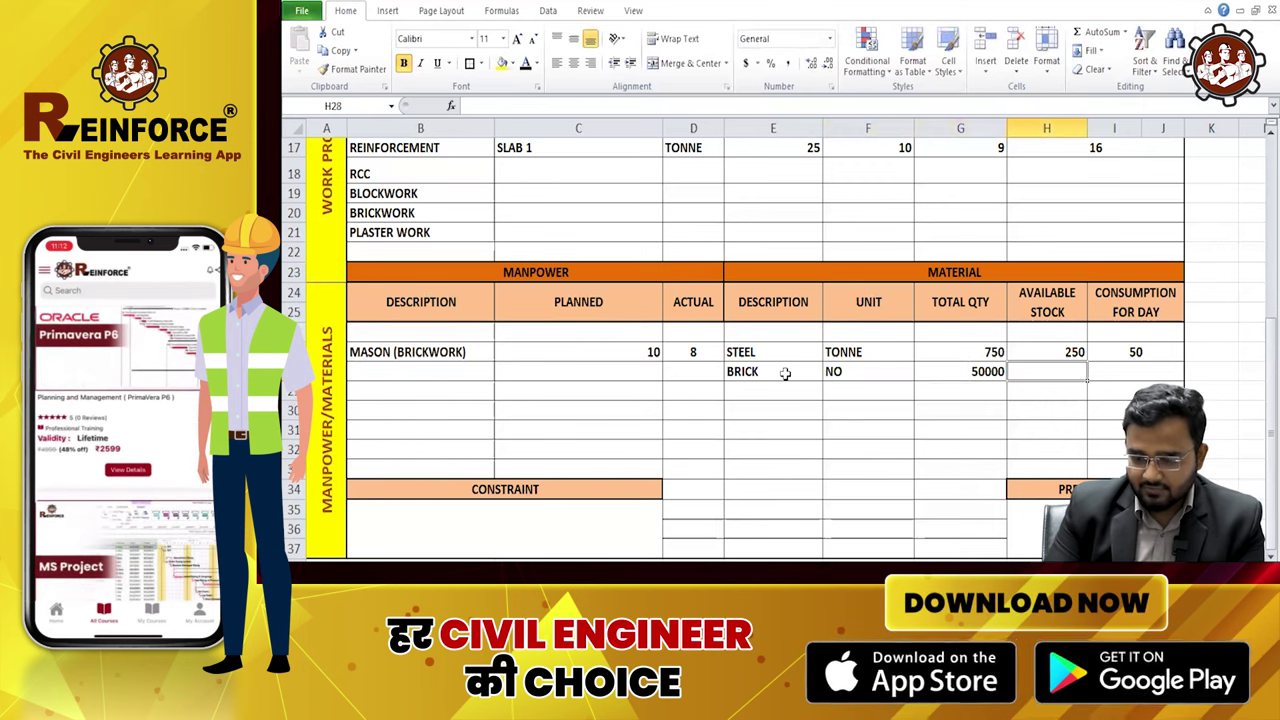
text(15000)
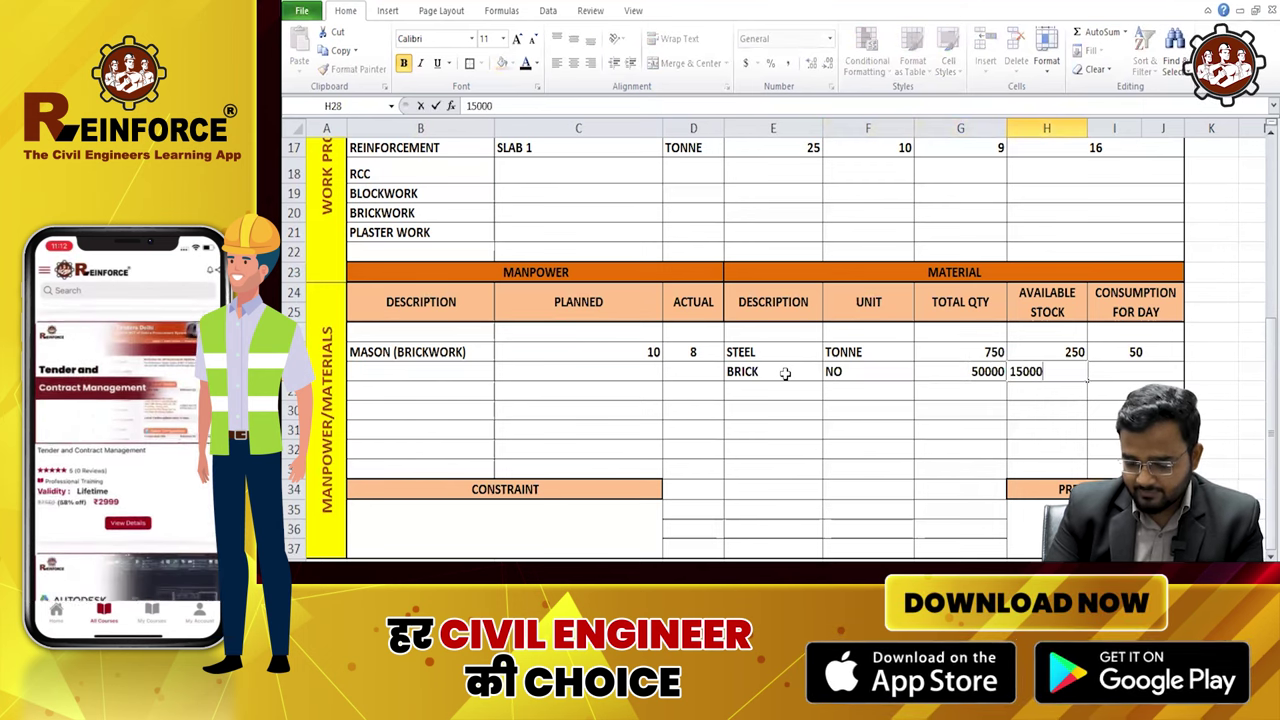
key(Tab)
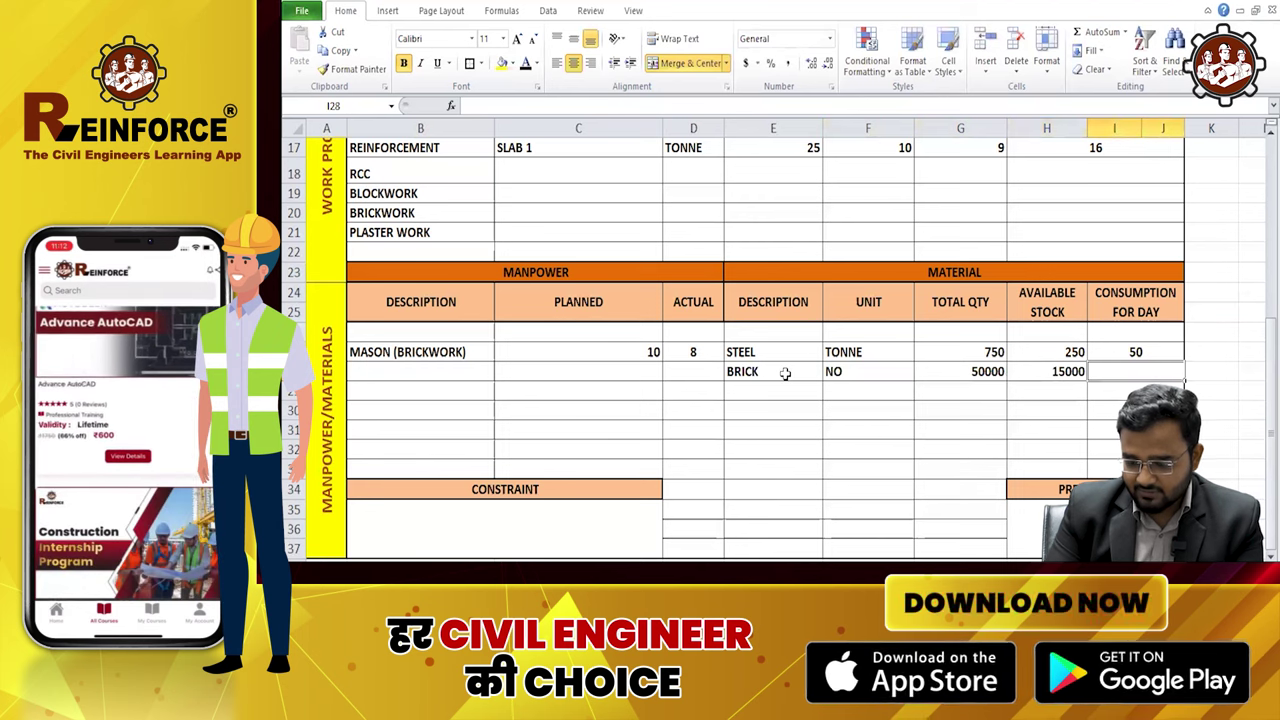
text(2000)
key(Return)
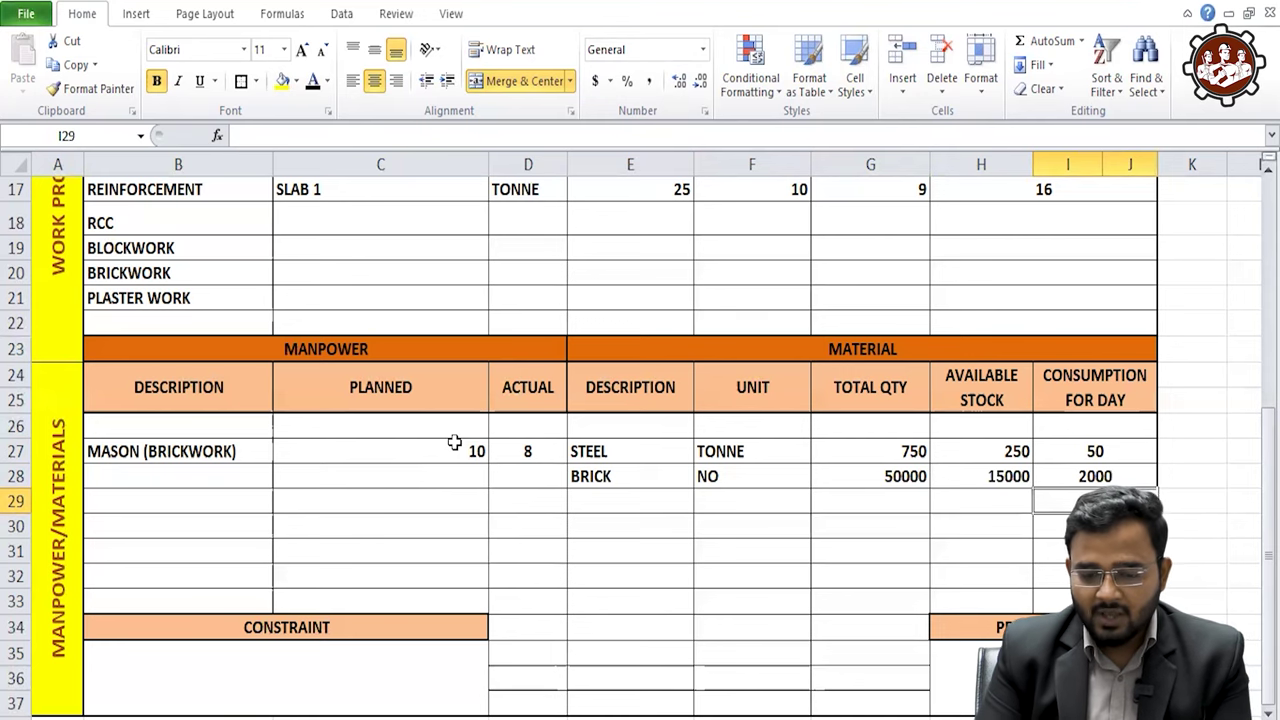
- Fill the CONSTRAINT header cell B34 with yellow
click(233, 671)
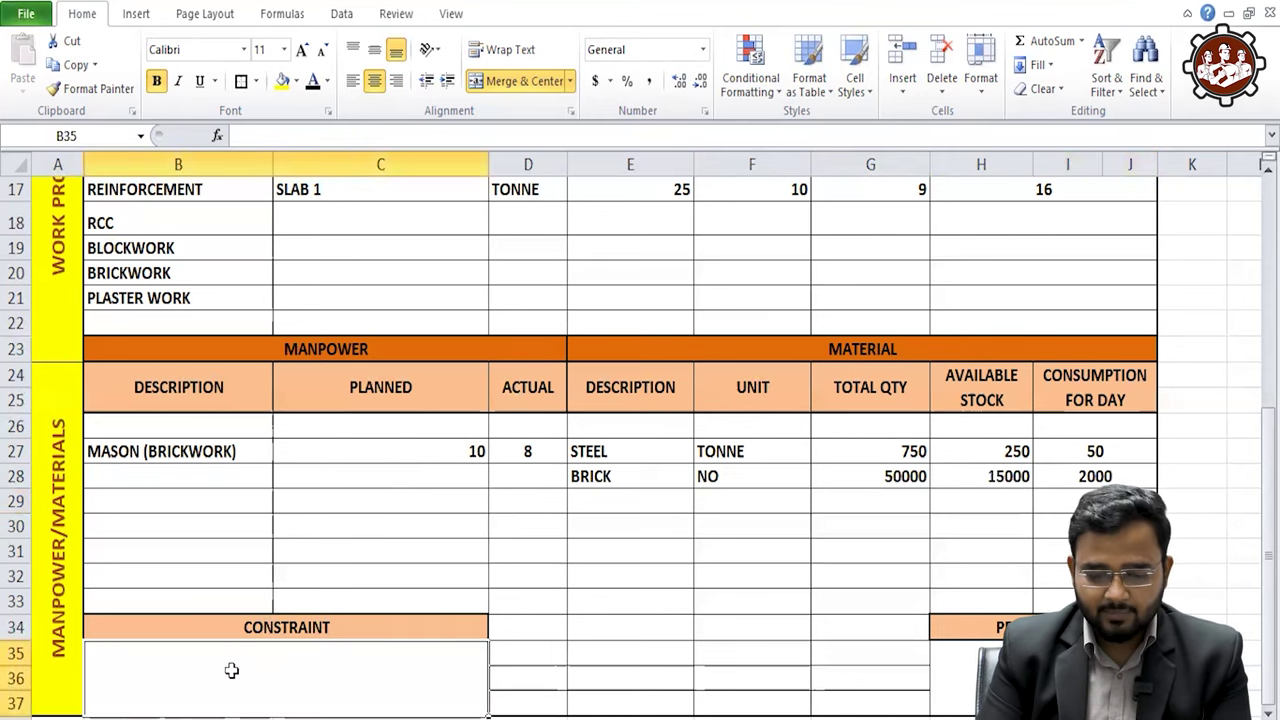
click(272, 630)
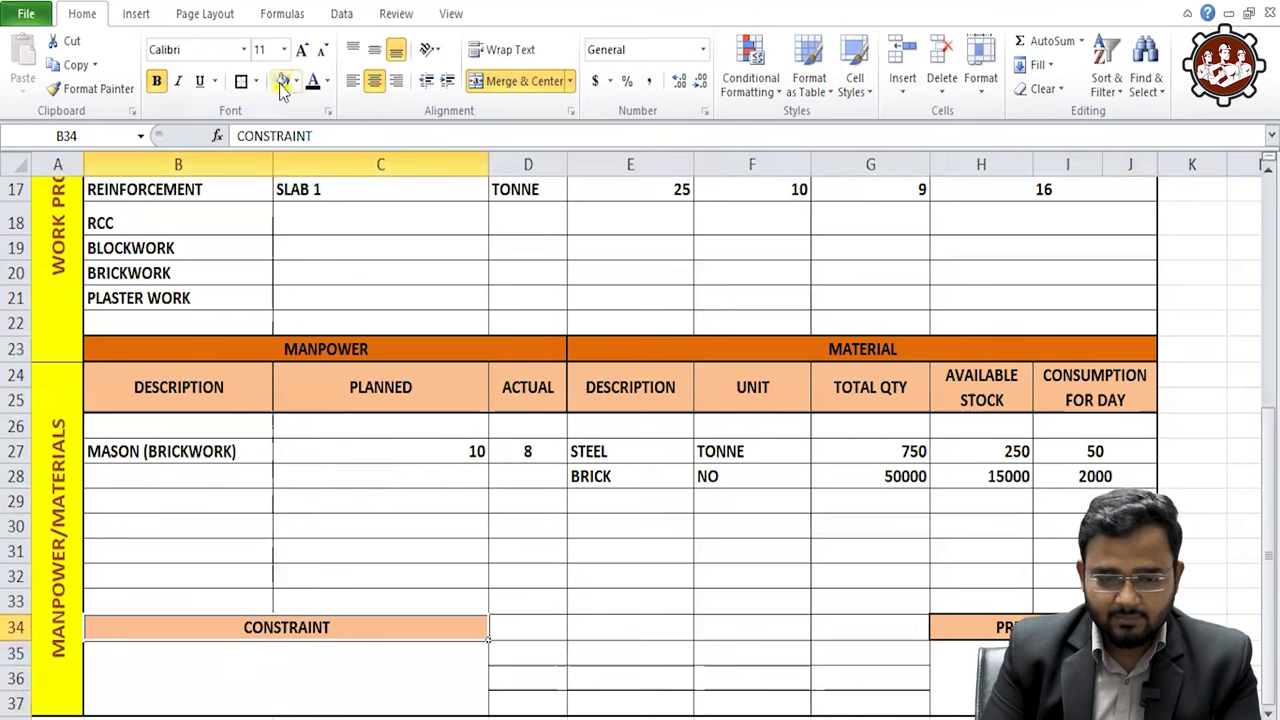
click(281, 83)
click(295, 666)
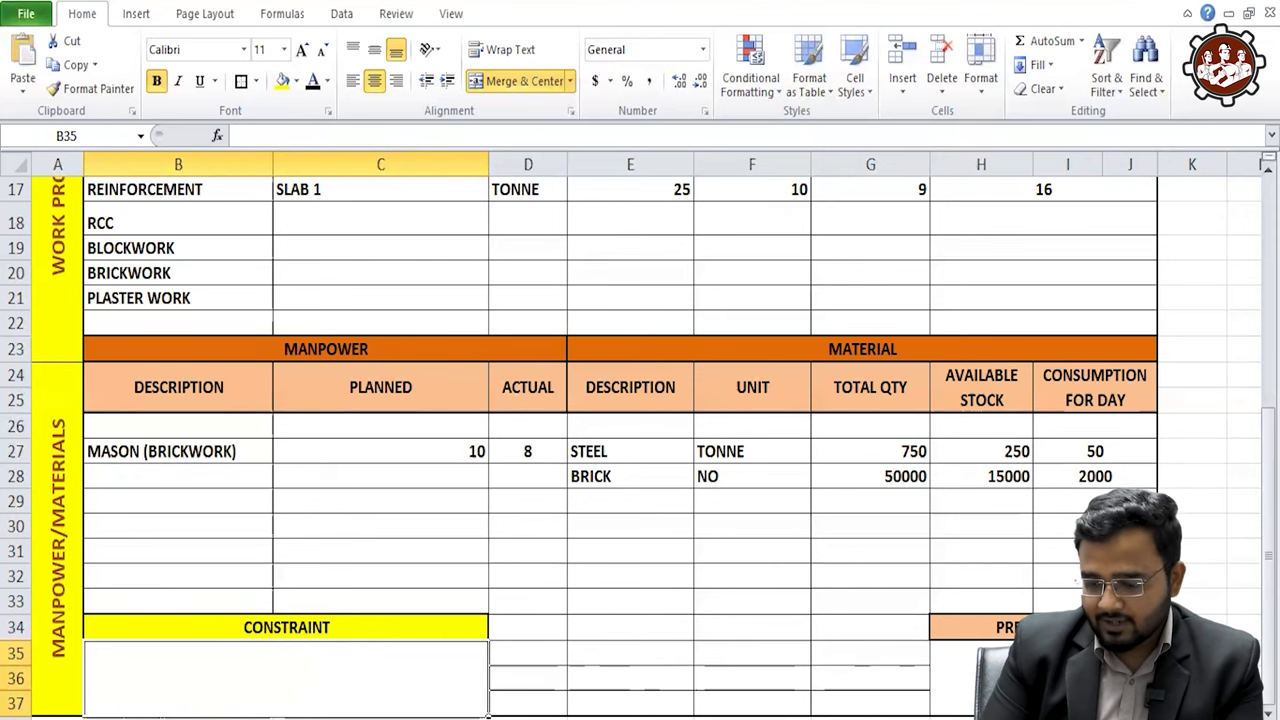
- Fill the PREPAIRED BY header cell H34 with yellow
click(980, 627)
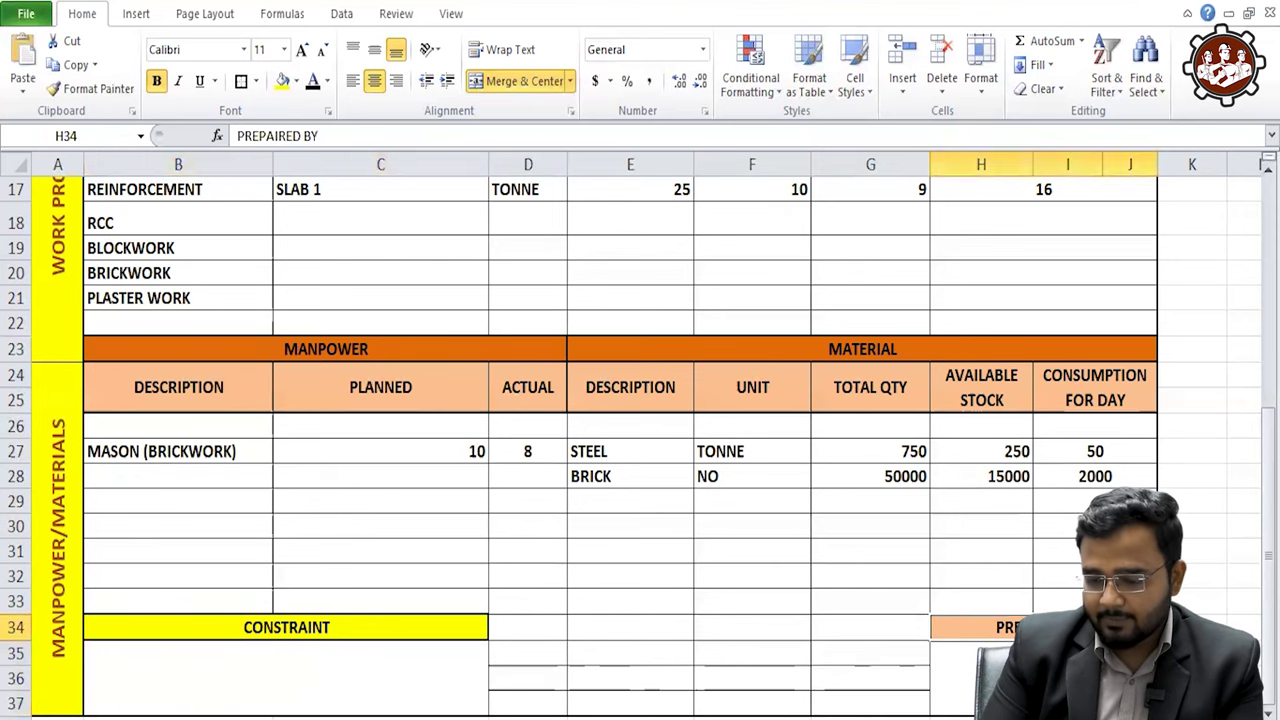
click(280, 84)
click(930, 650)
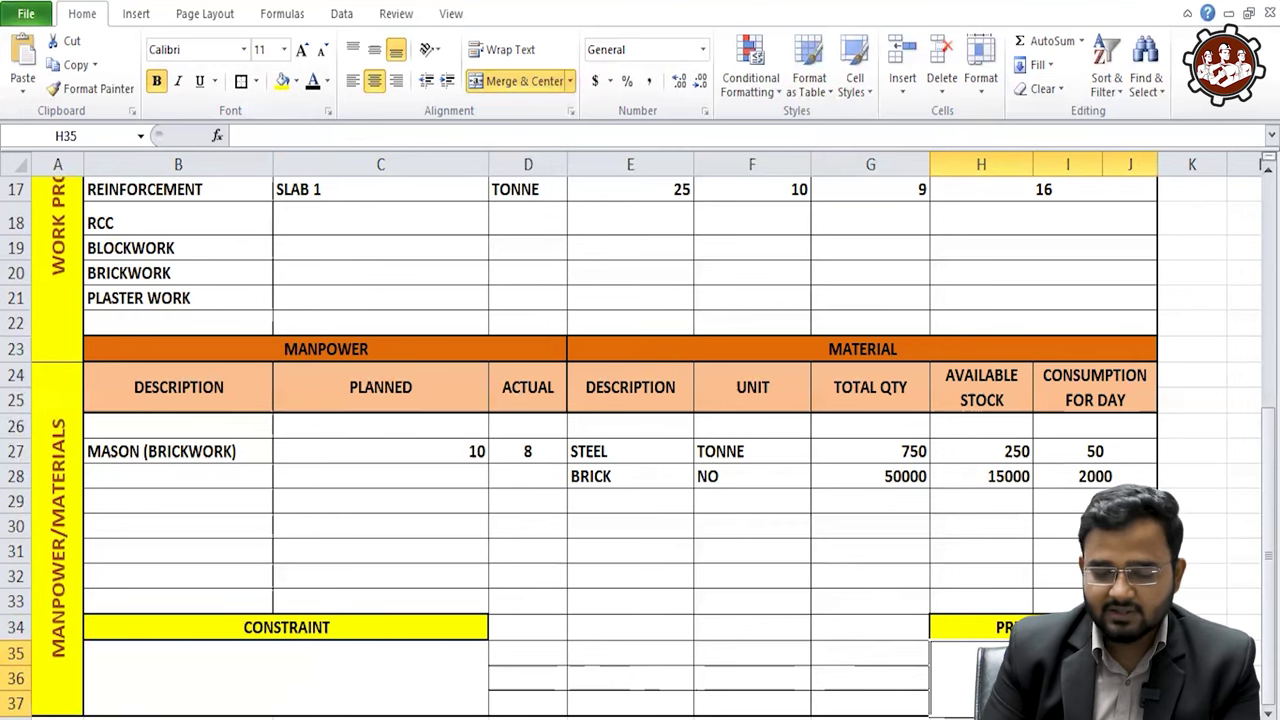
key(Up)
key(Up)
key(Up)
key(Up)
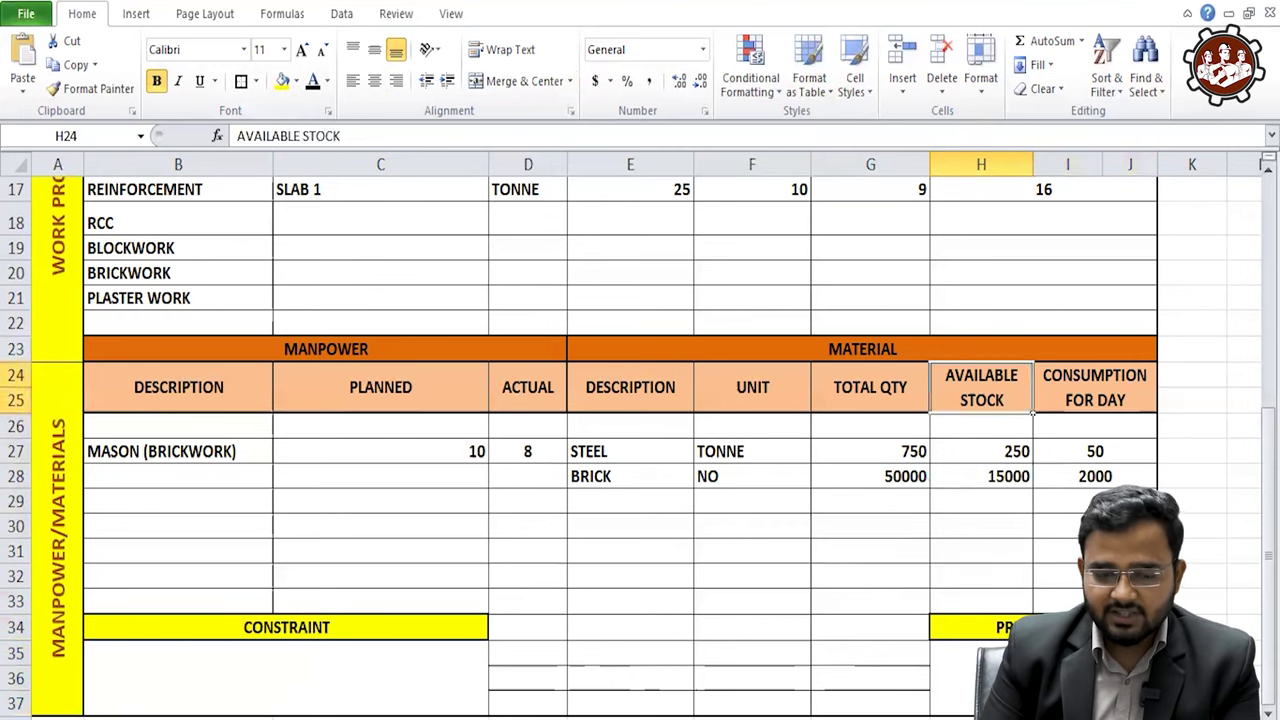
key(Up)
key(Up)
key(Up)
key(Up)
key(Up)
key(Up)
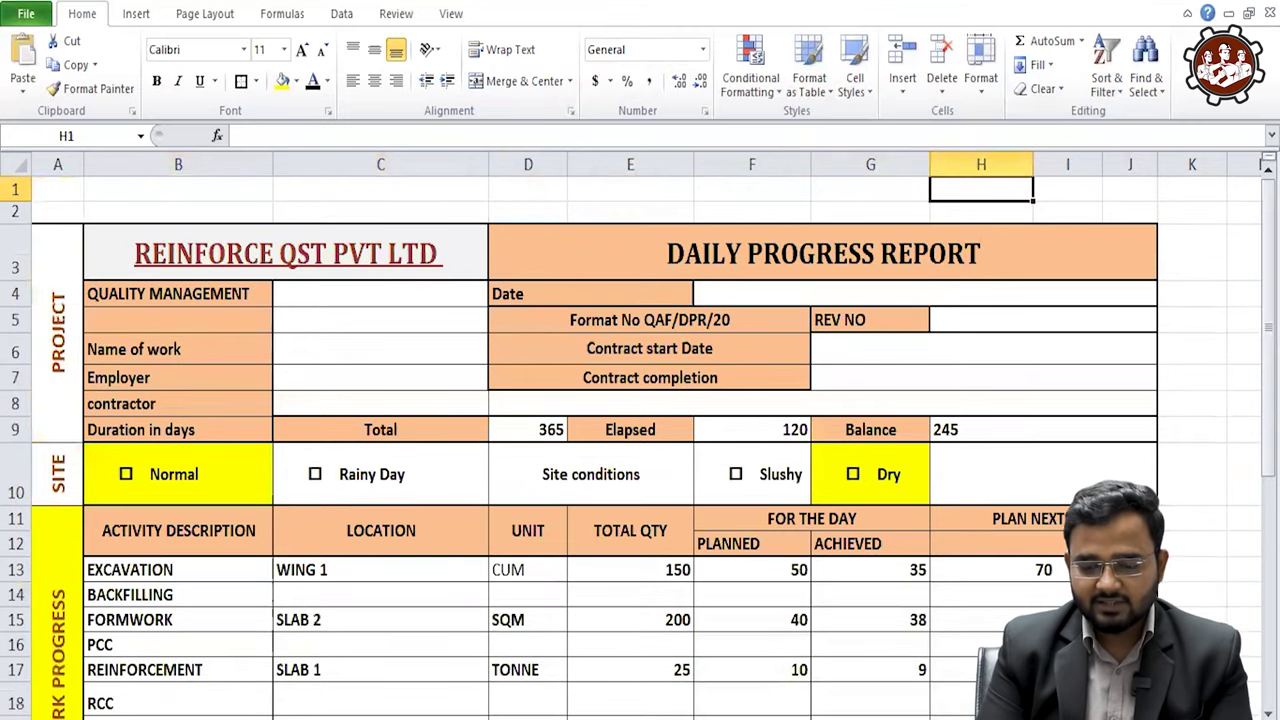